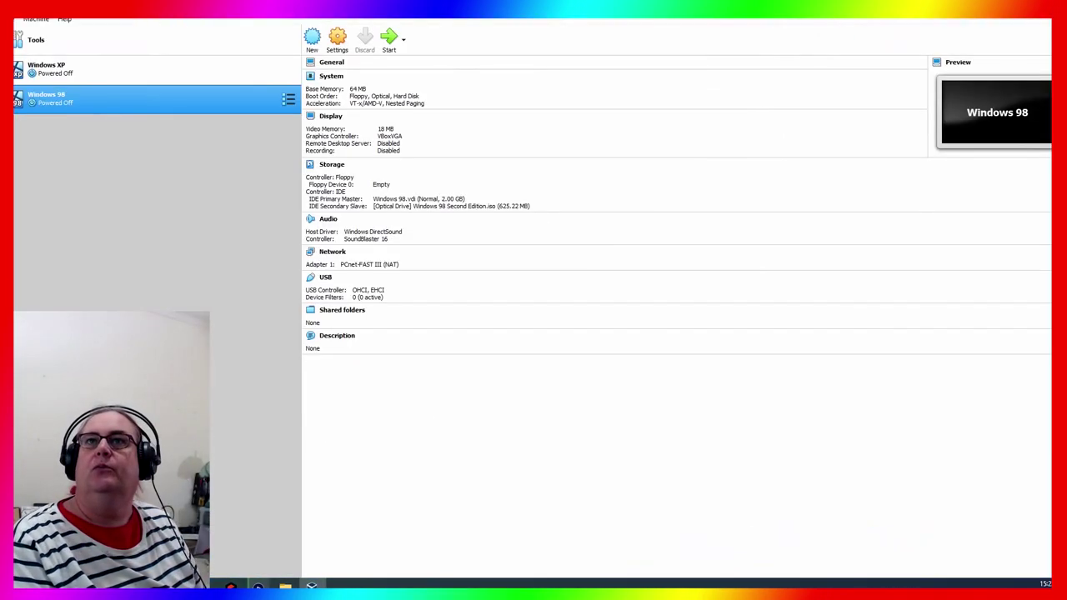
Create a Linux Fedora (64-bit) VM named 'Fredora' with 1024 MB memory and an 8 GB dynamically allocated VDI disk
left_click(311, 37)
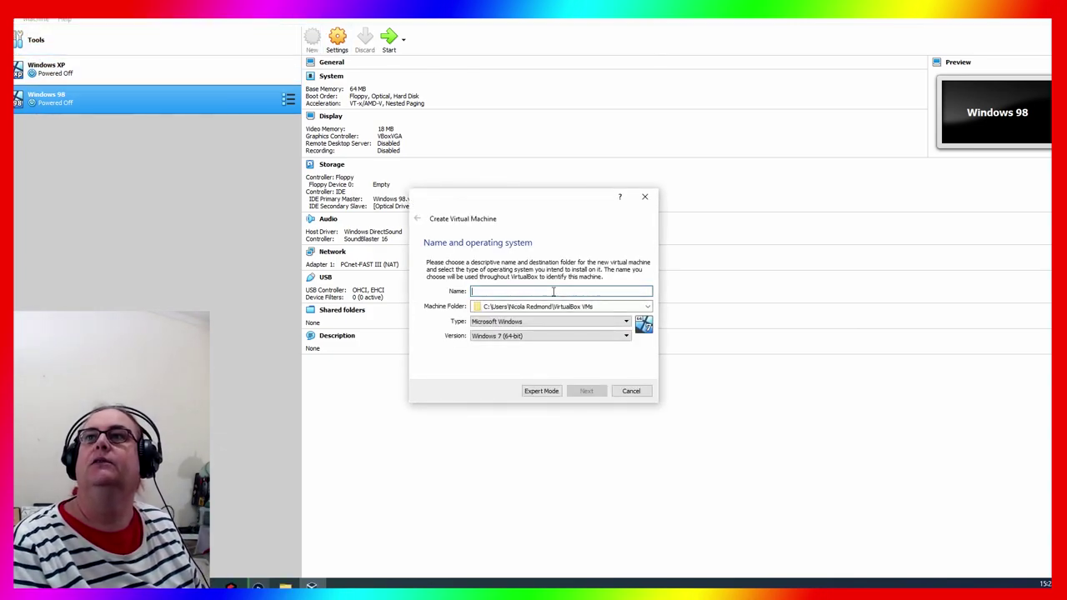
type("Fr")
type("edora")
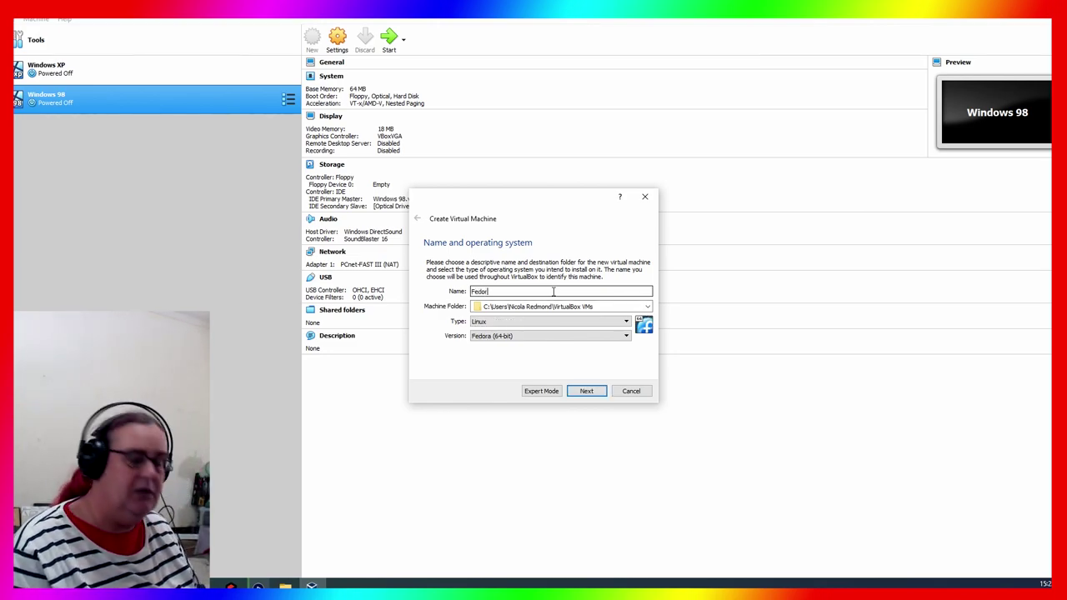
left_click(587, 391)
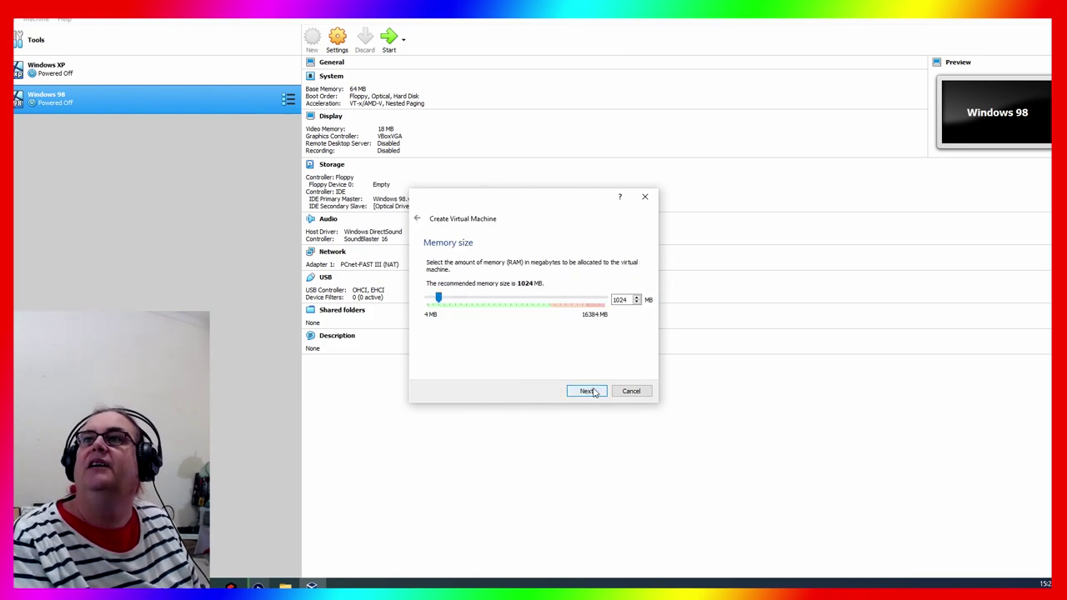
left_click(588, 391)
left_click(586, 391)
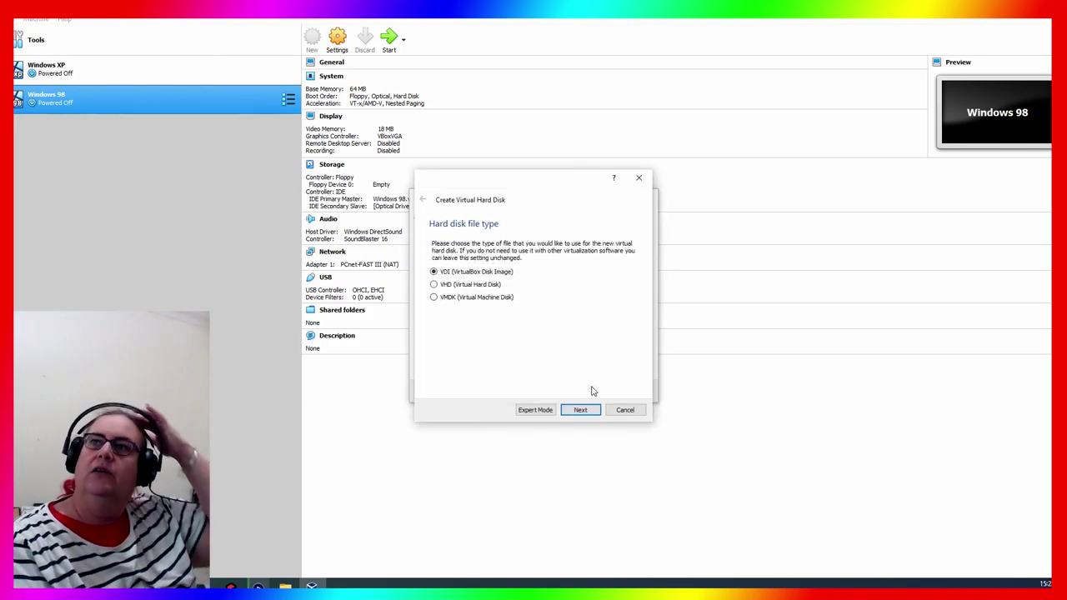
left_click(595, 406)
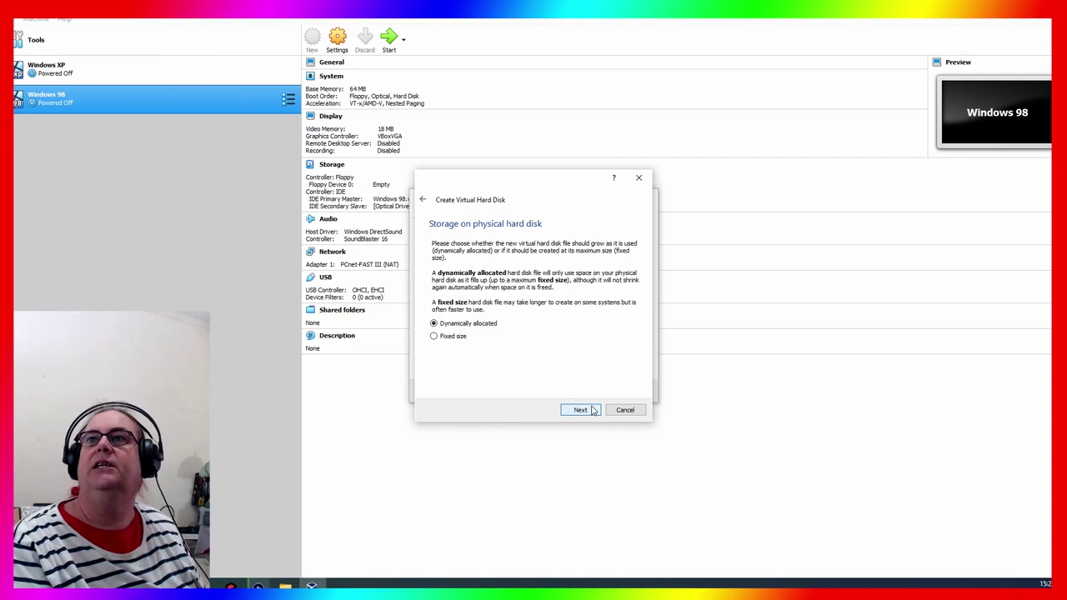
left_click(594, 408)
left_click(594, 409)
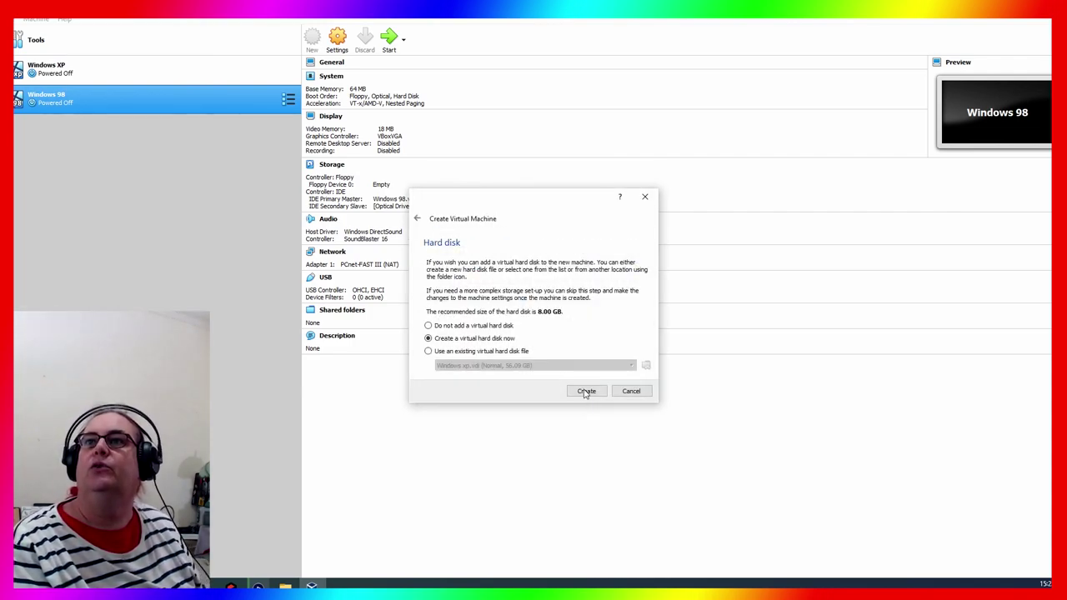
left_click(585, 396)
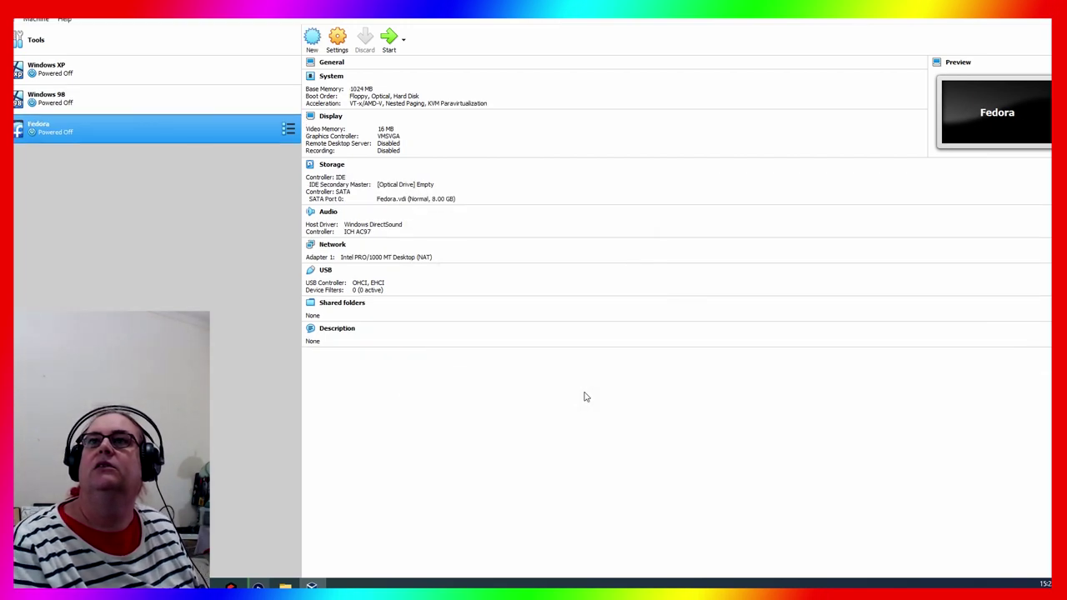
Start the VM using the Fedora-Workstation-Live-x86_64-31-1.9.iso image as its start-up disk
double_click(165, 135)
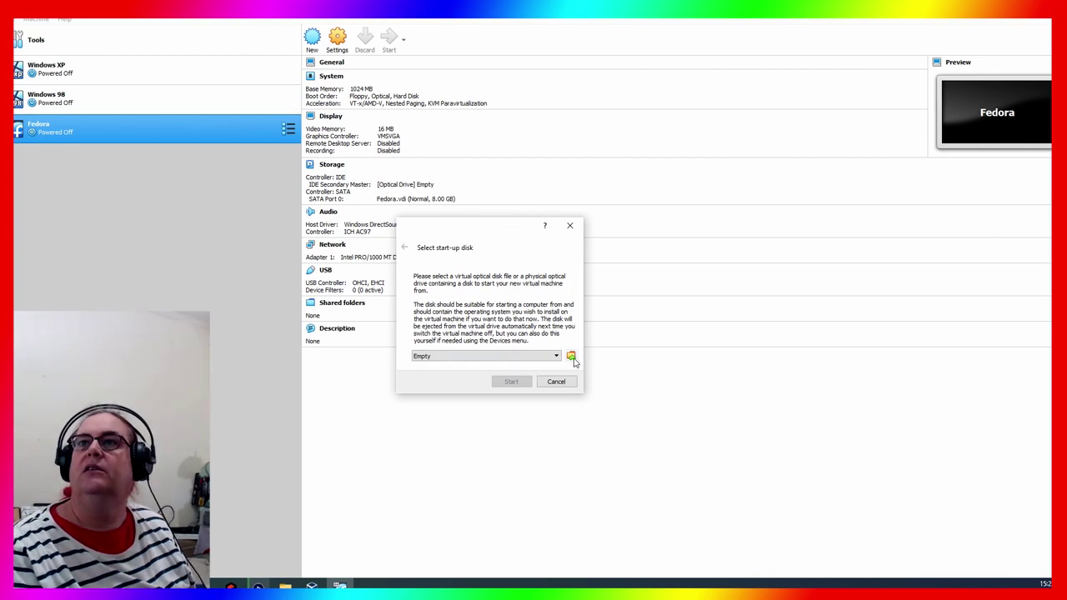
left_click(572, 358)
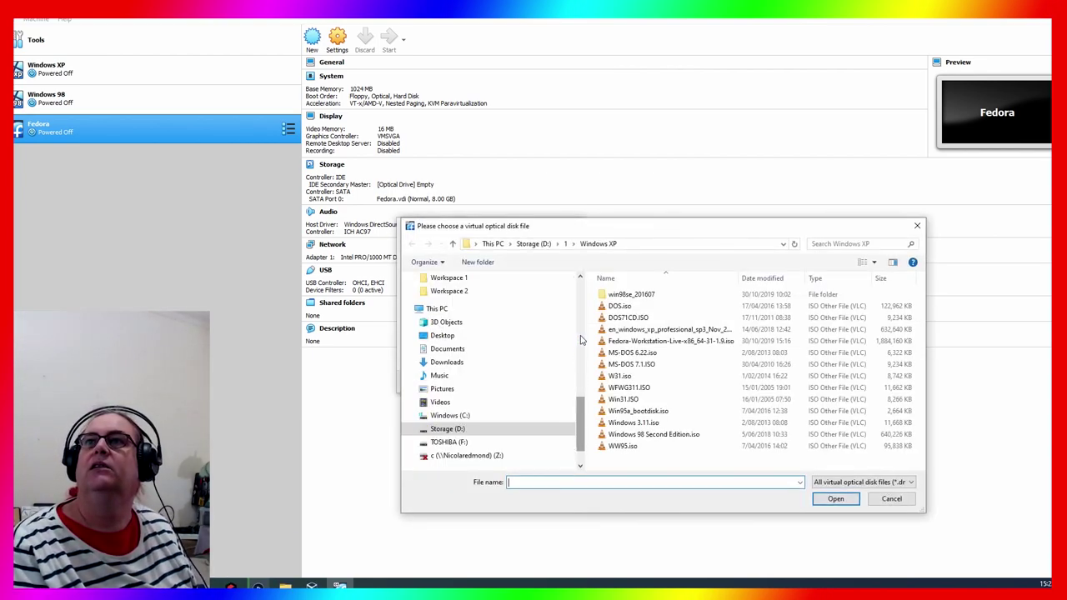
left_click(886, 280)
left_click(646, 295)
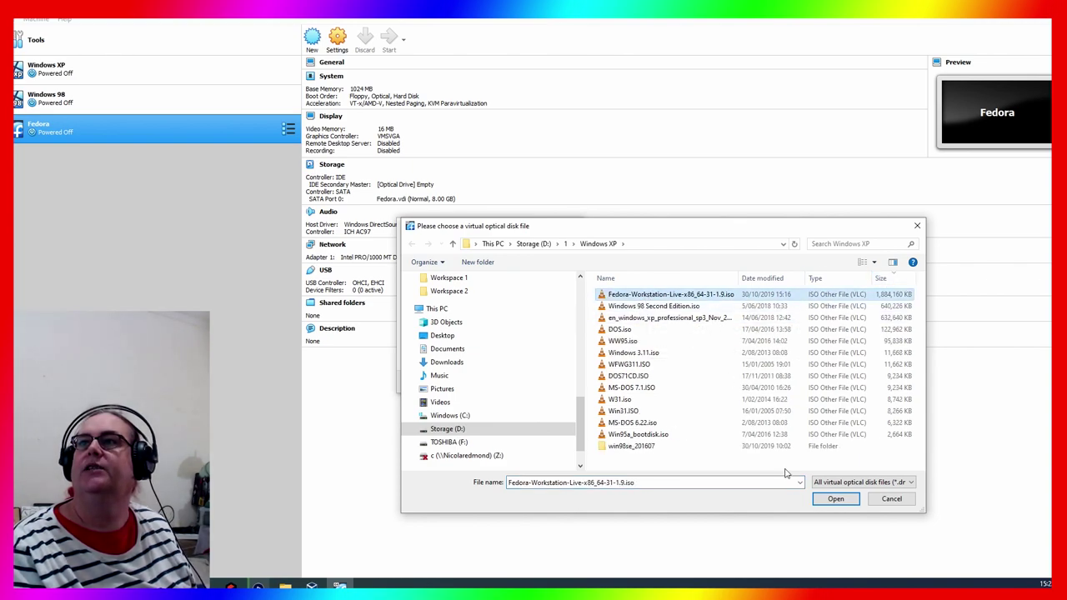
left_click(836, 498)
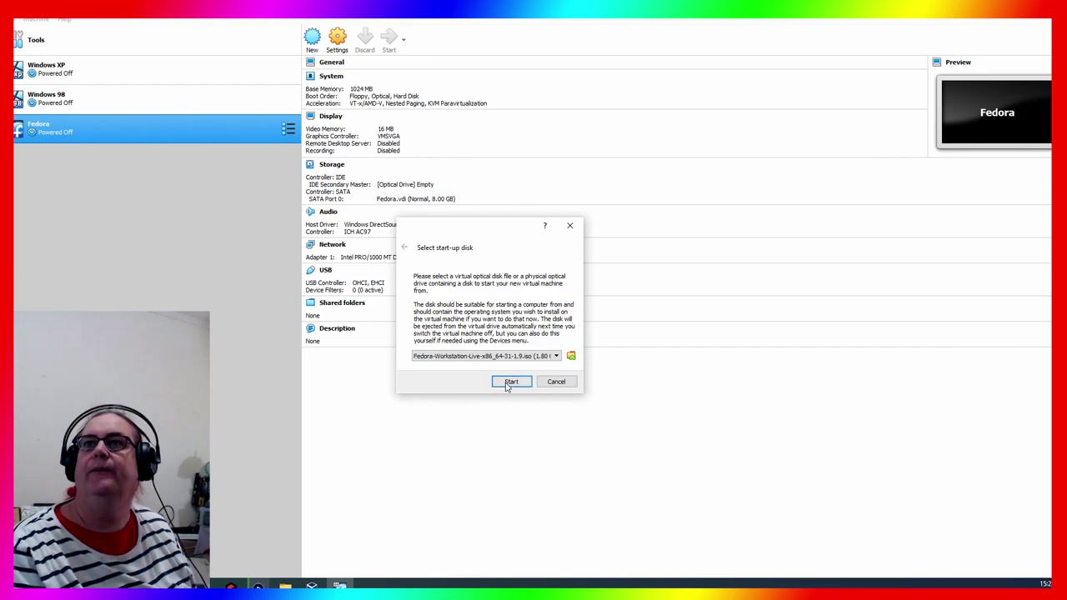
left_click(511, 382)
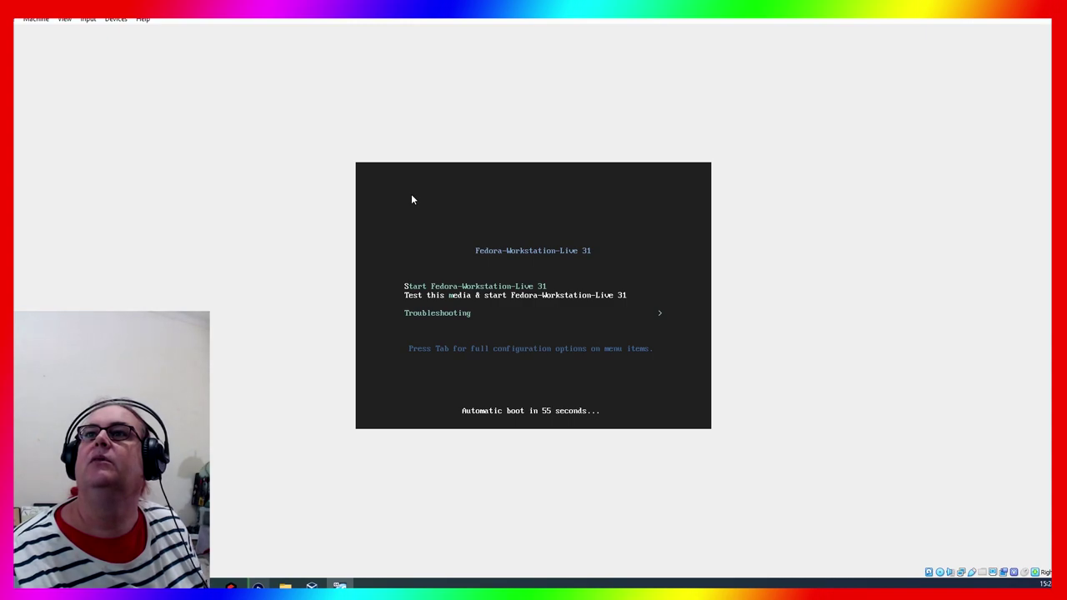
Boot the Start Fedora-Workstation-Live 31 menu entry and switch the VM to full screen
key("Up")
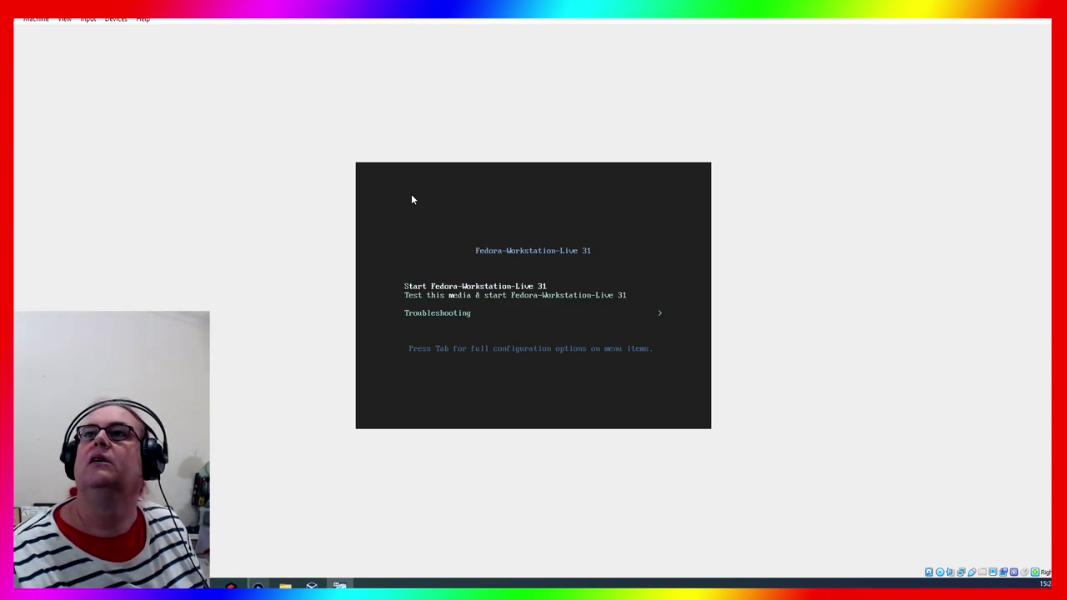
key("Down")
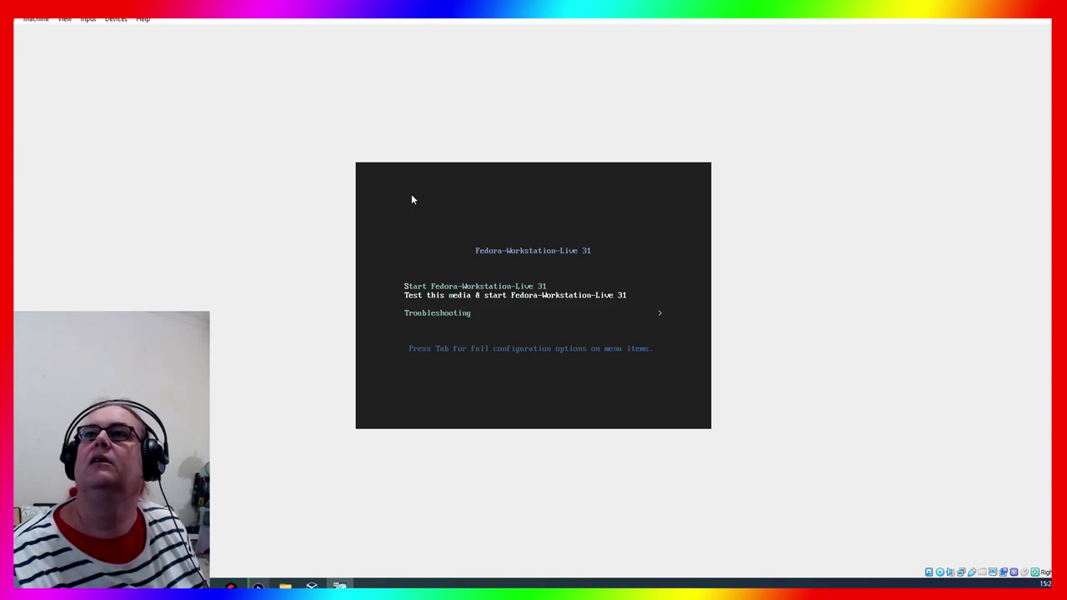
key("Up")
key("Return")
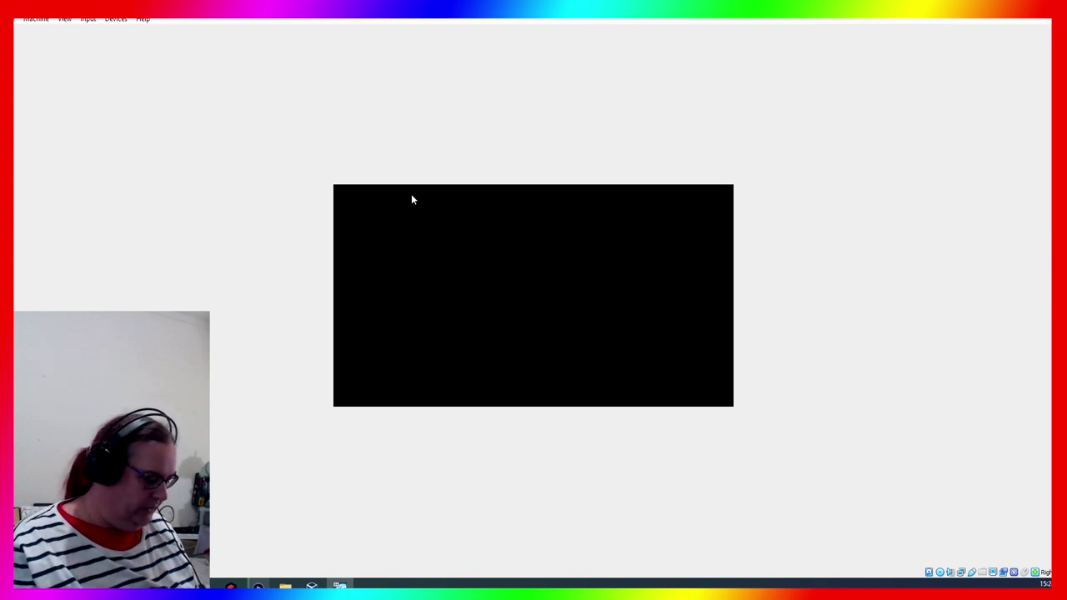
key("Return")
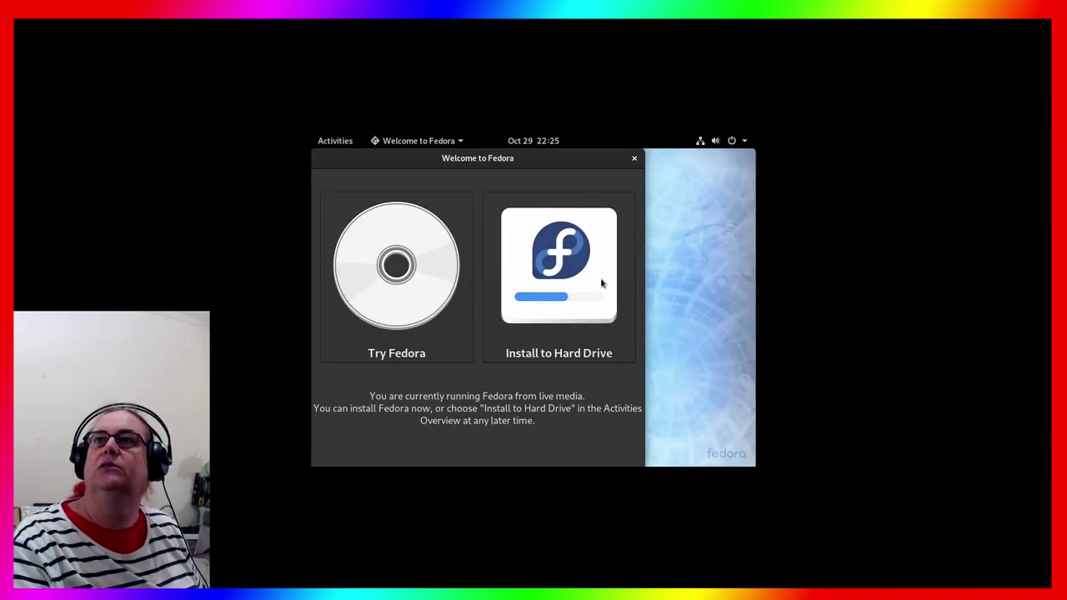
Launch Install to Hard Drive, check the system status menu, and exit full screen
left_click(601, 283)
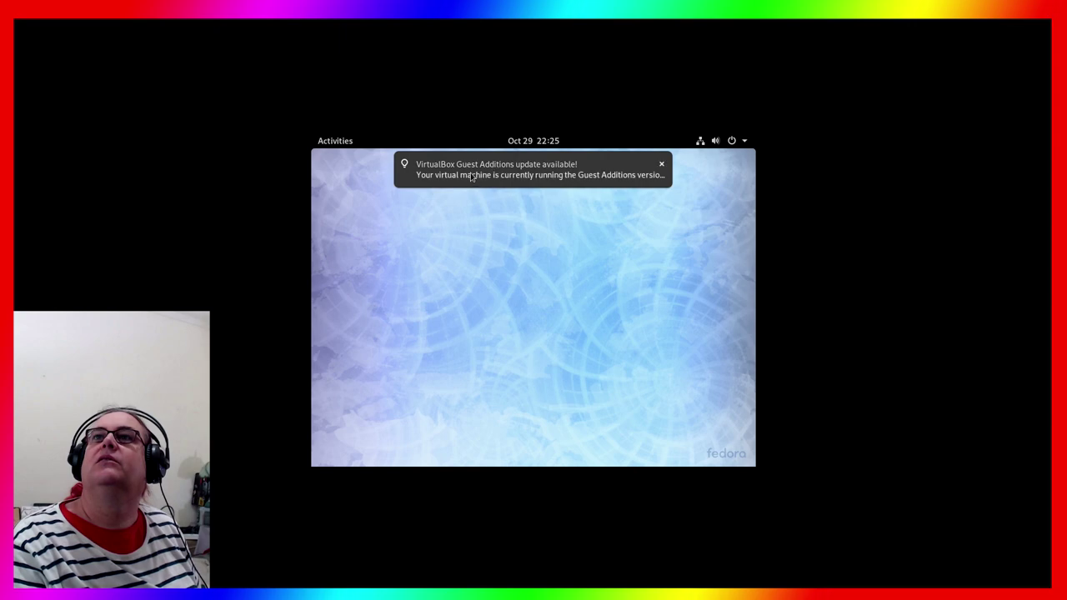
mouse_move(469, 175)
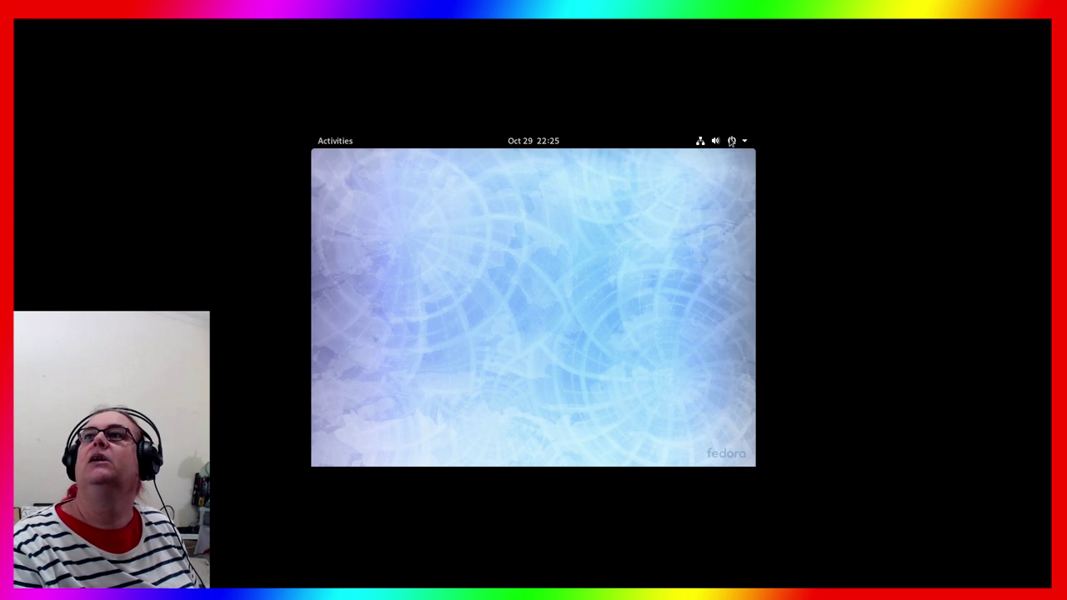
left_click(731, 145)
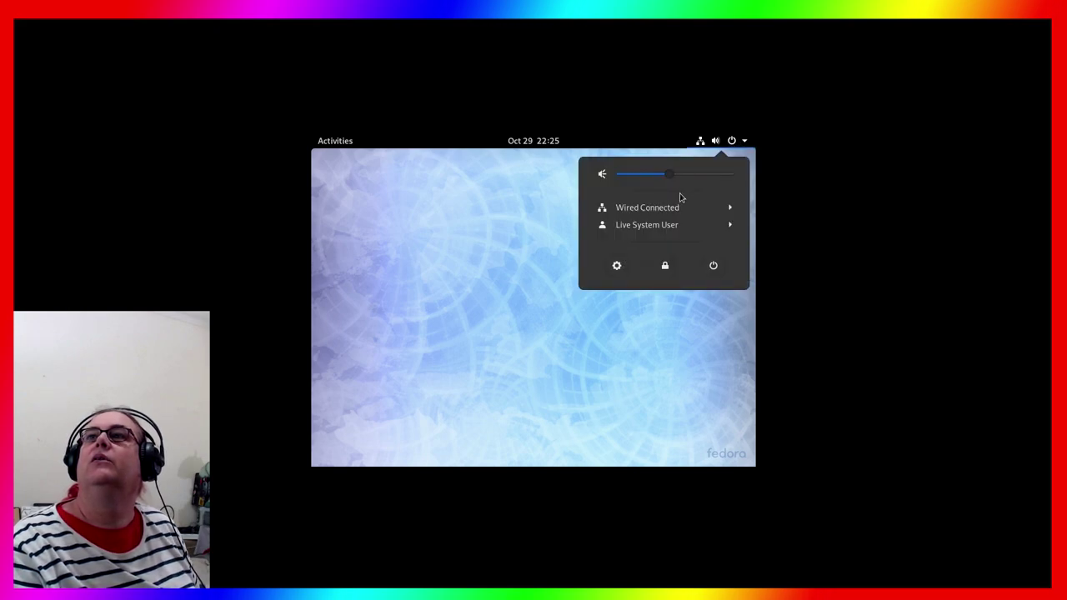
left_click(695, 313)
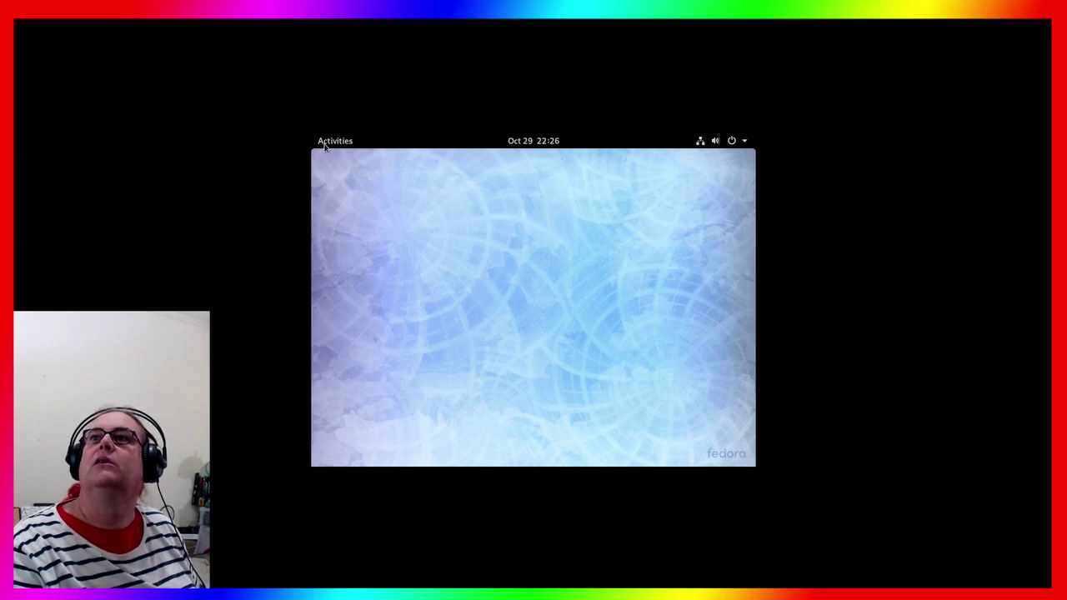
left_click(700, 143)
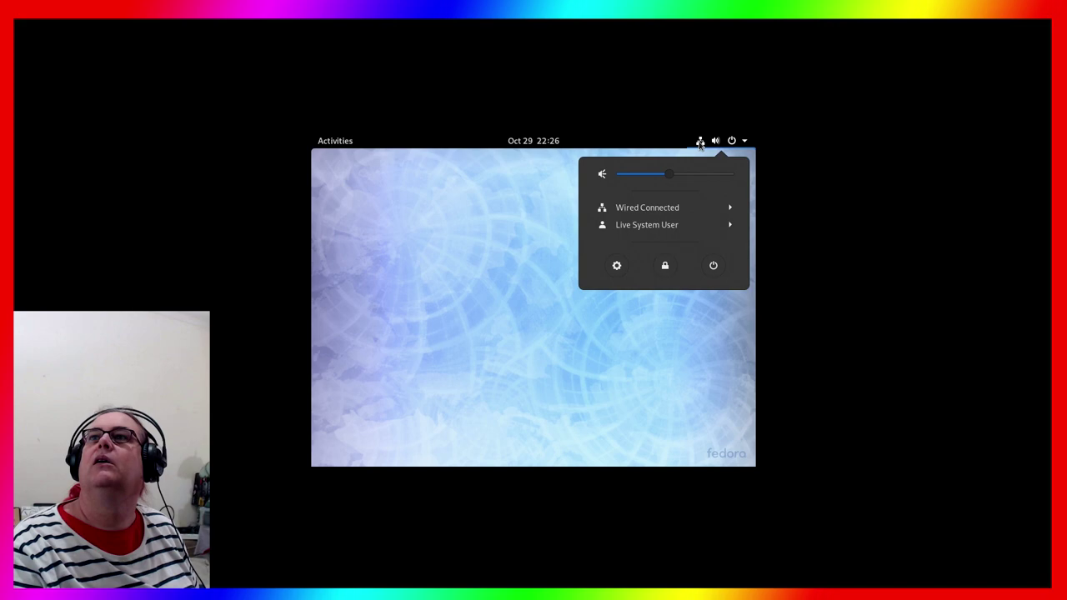
left_click(672, 306)
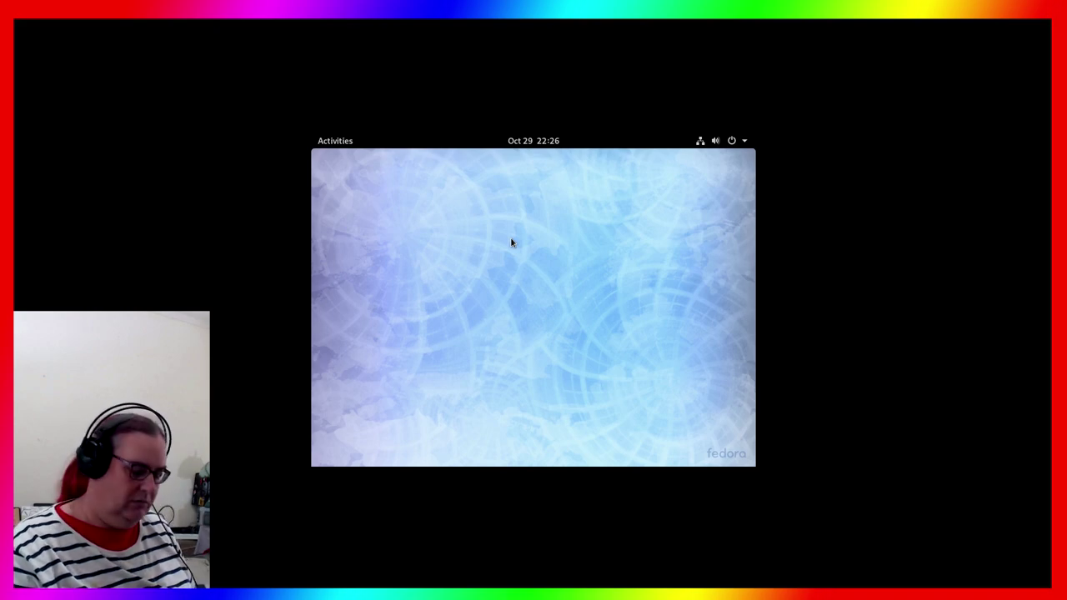
key("ctrl+f")
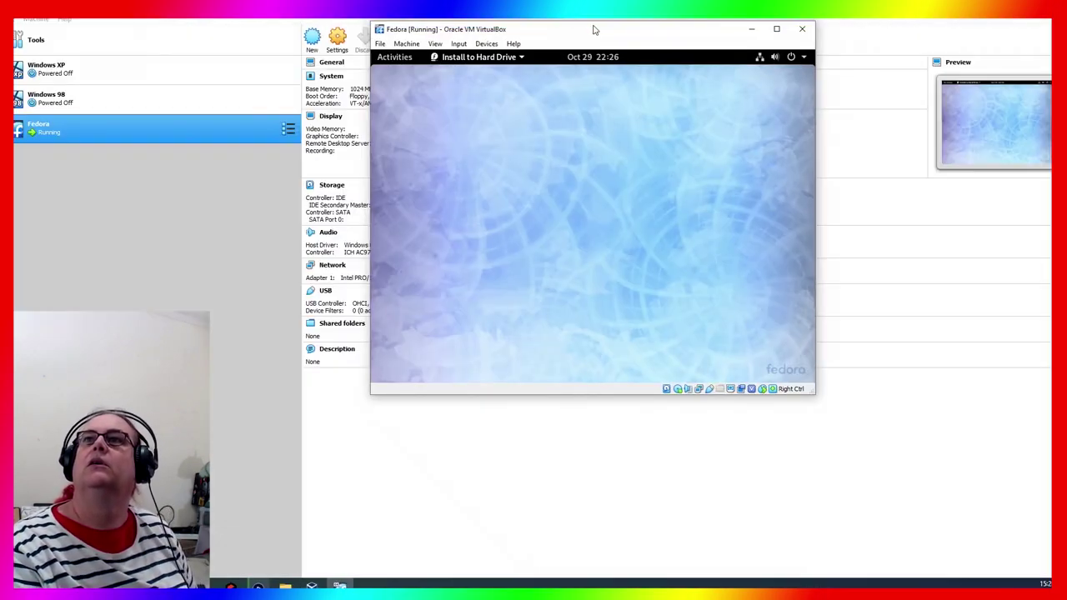
Minimize the VirtualBox Manager, close the file explorer, and maximize the Fedora VM window
left_click_drag(591, 22, 617, 93)
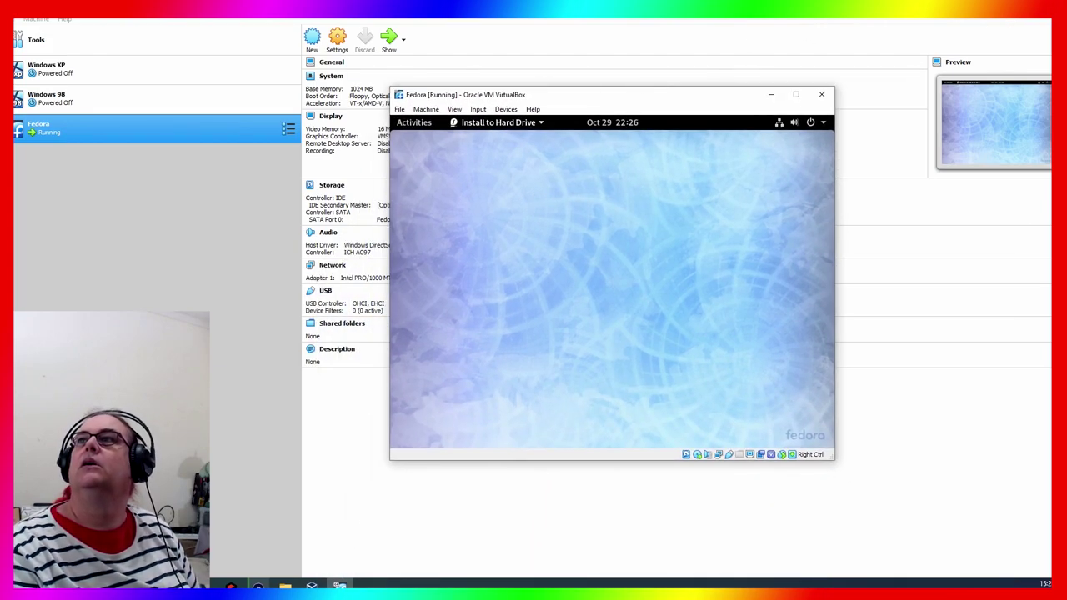
left_click(936, 25)
left_click(829, 53)
left_click_drag(660, 105, 585, 63)
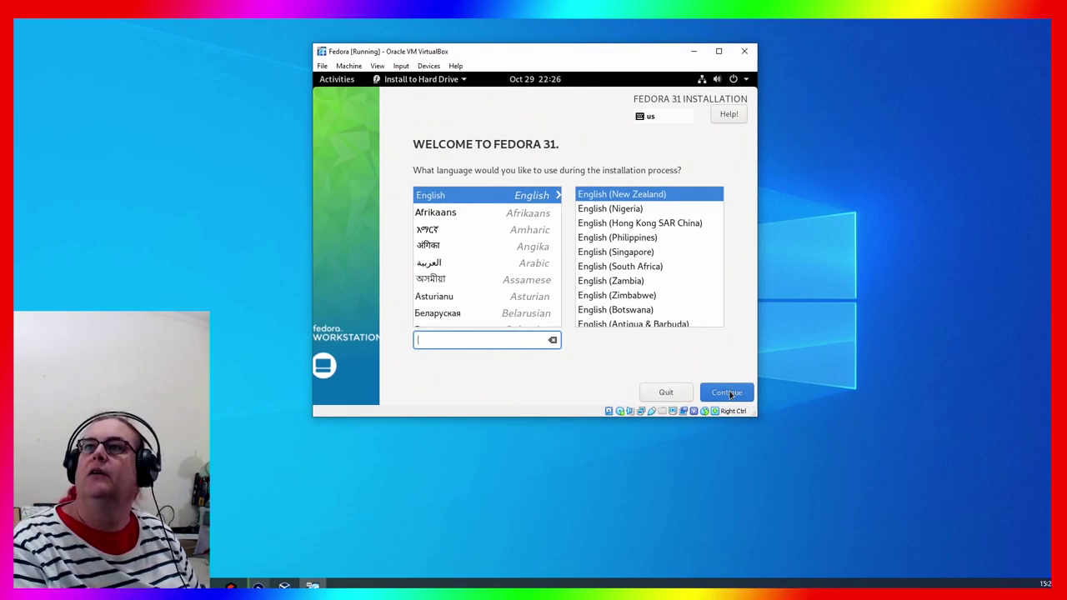
left_click(718, 51)
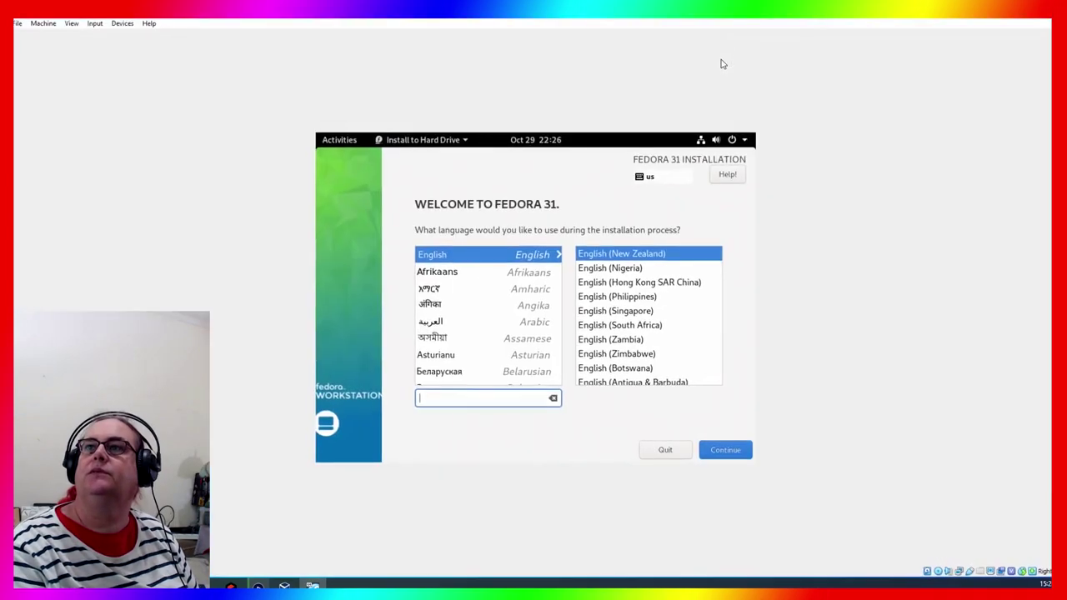
Continue with English (New Zealand) as the install language and switch the VM to full screen
left_click(727, 450)
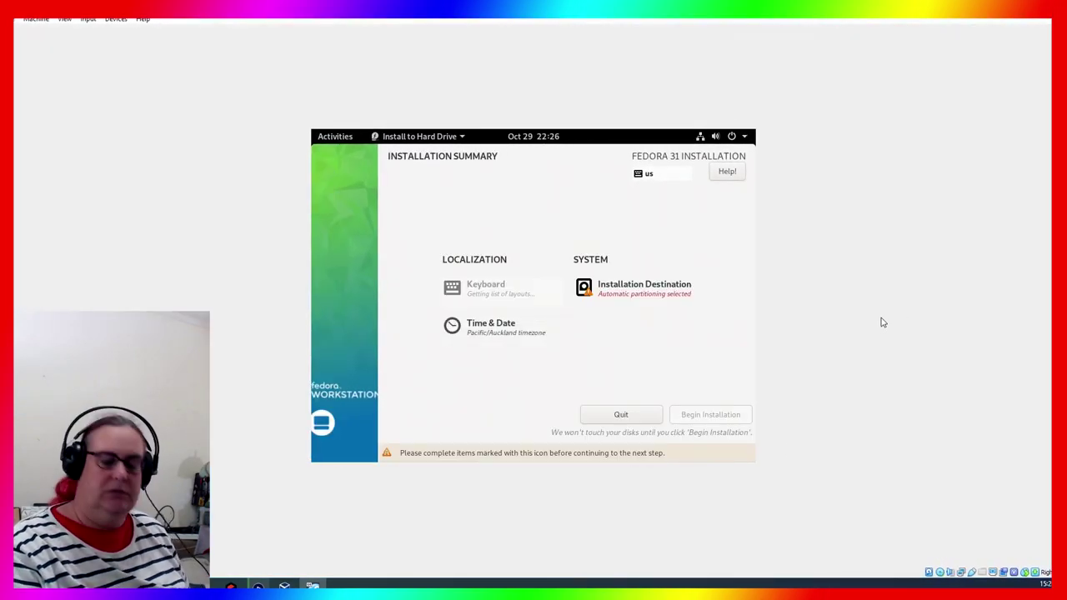
key("Control_R+f")
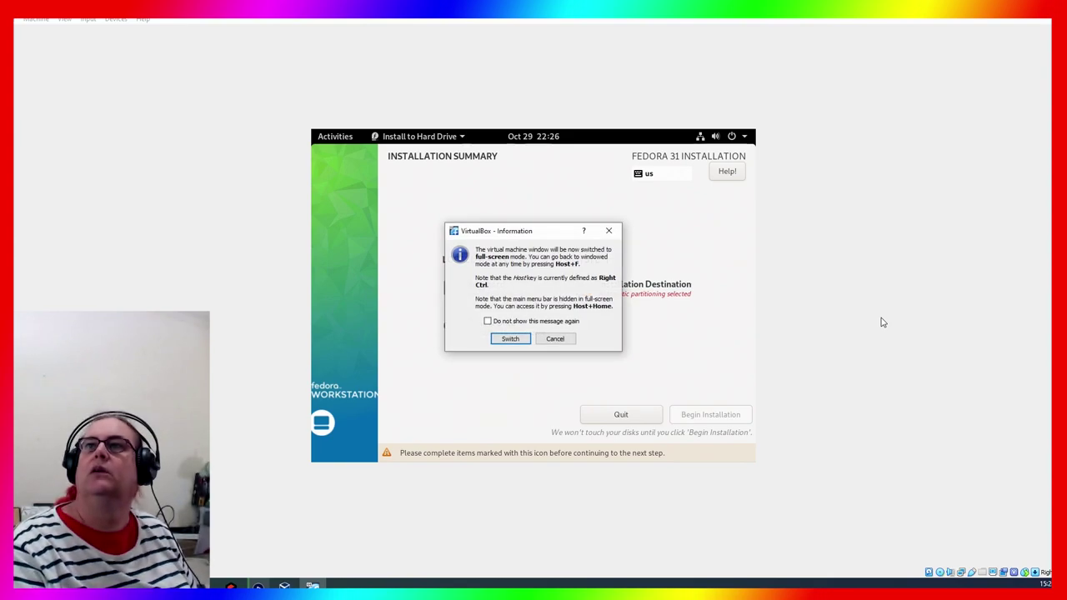
key("Return")
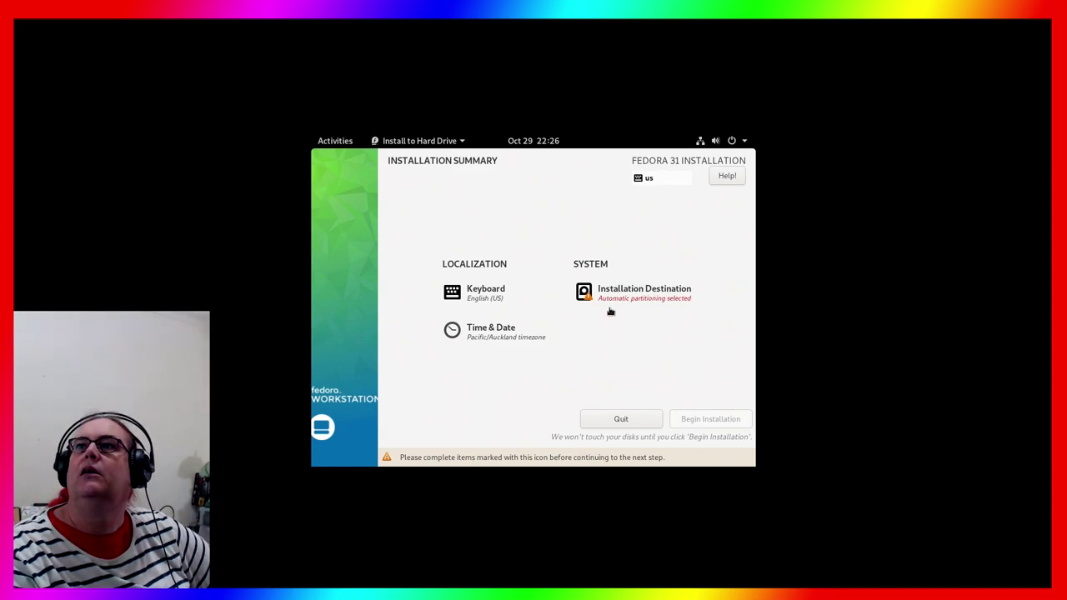
Keep the English (US) keyboard layout after previewing it, and accept the Pacific/Auckland timezone
left_click(491, 298)
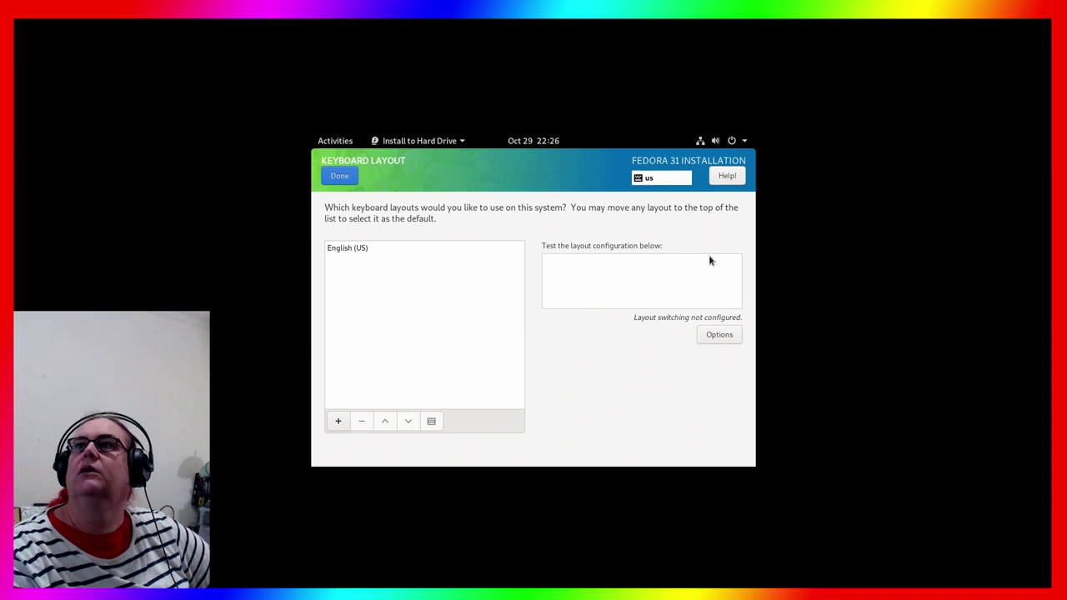
left_click(708, 337)
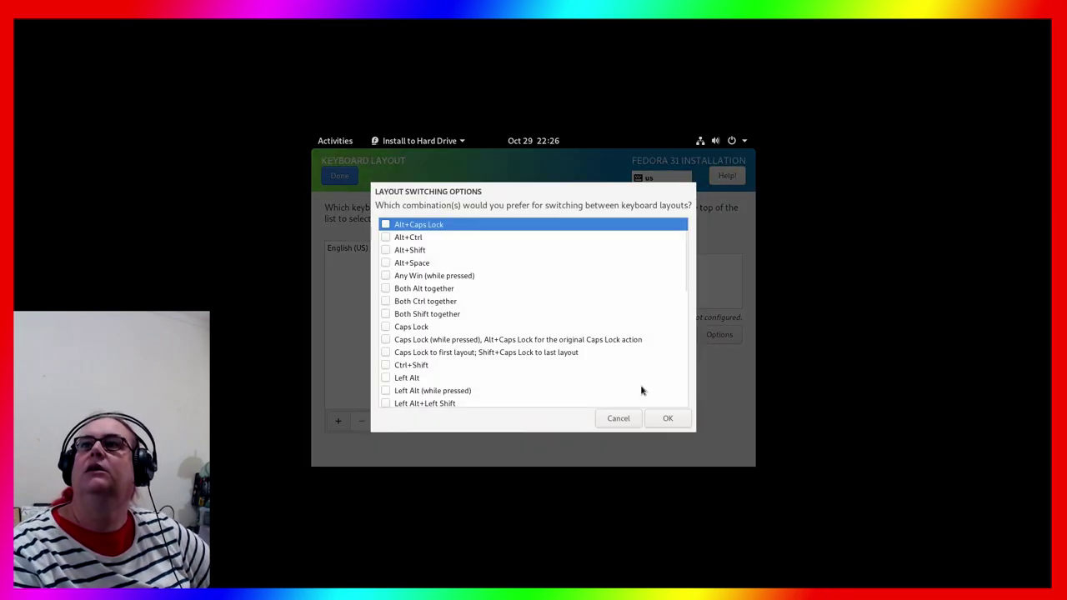
left_click(625, 419)
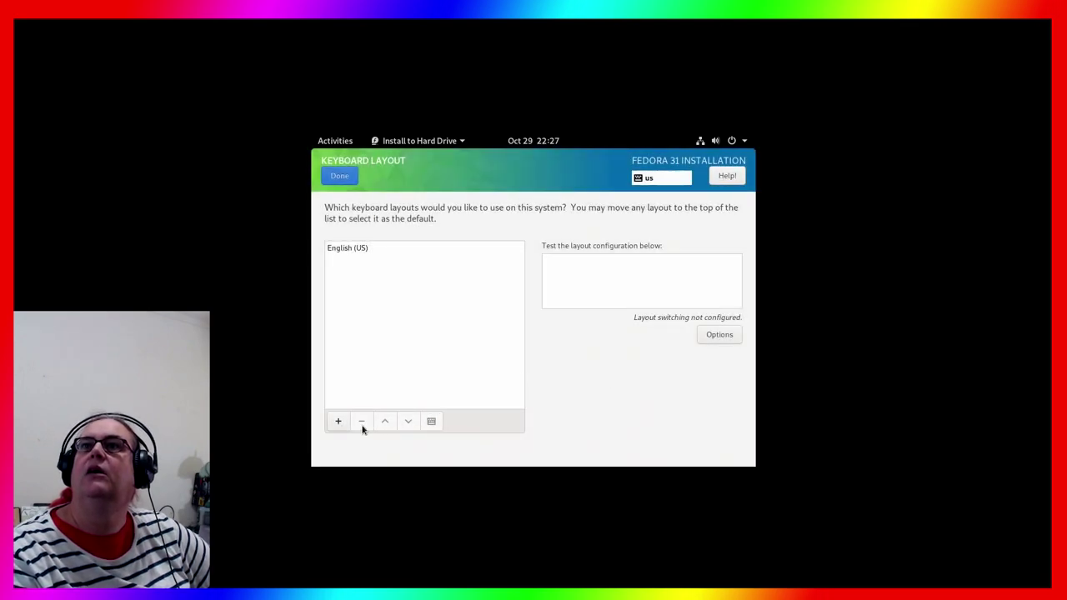
left_click(353, 250)
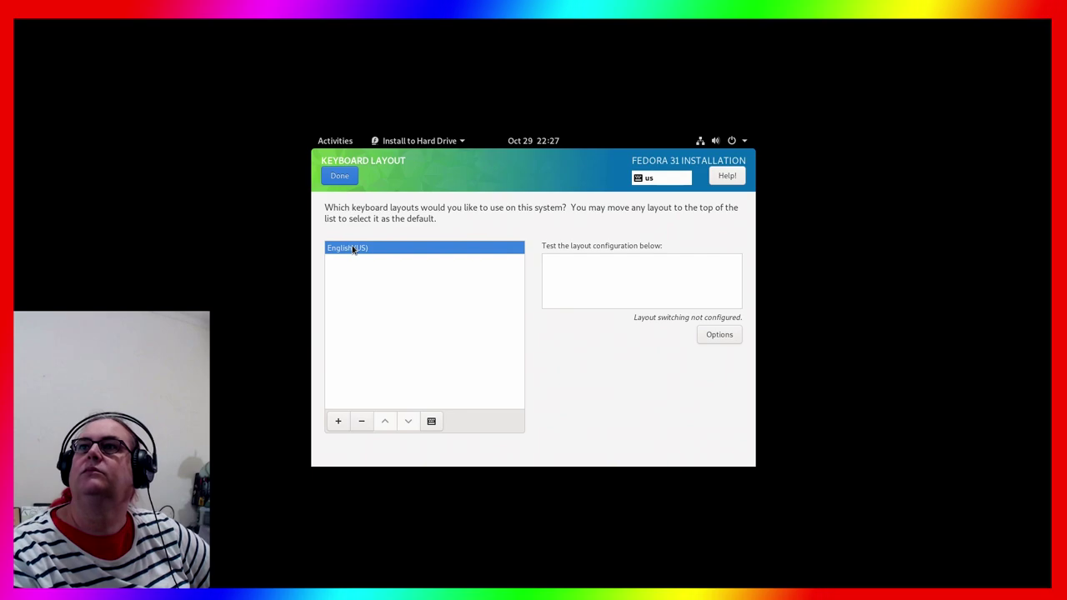
left_click(433, 422)
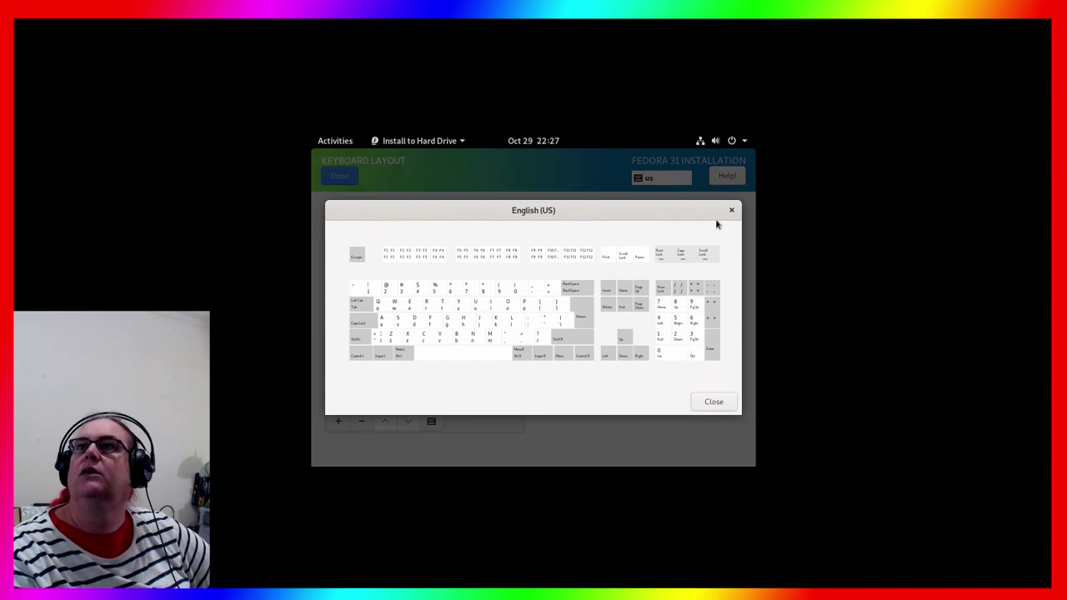
left_click(710, 403)
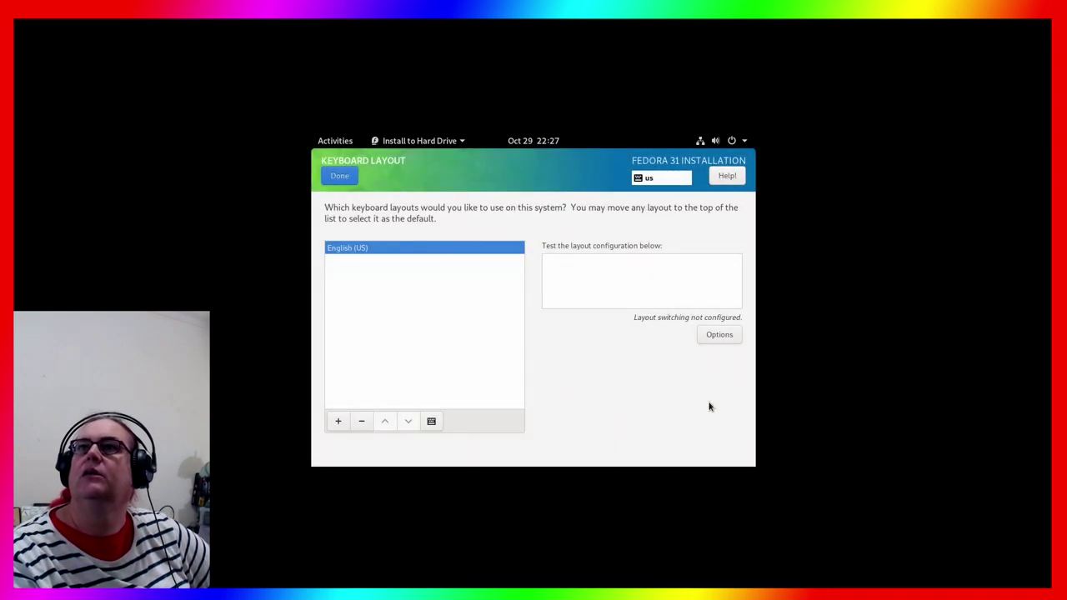
left_click(348, 181)
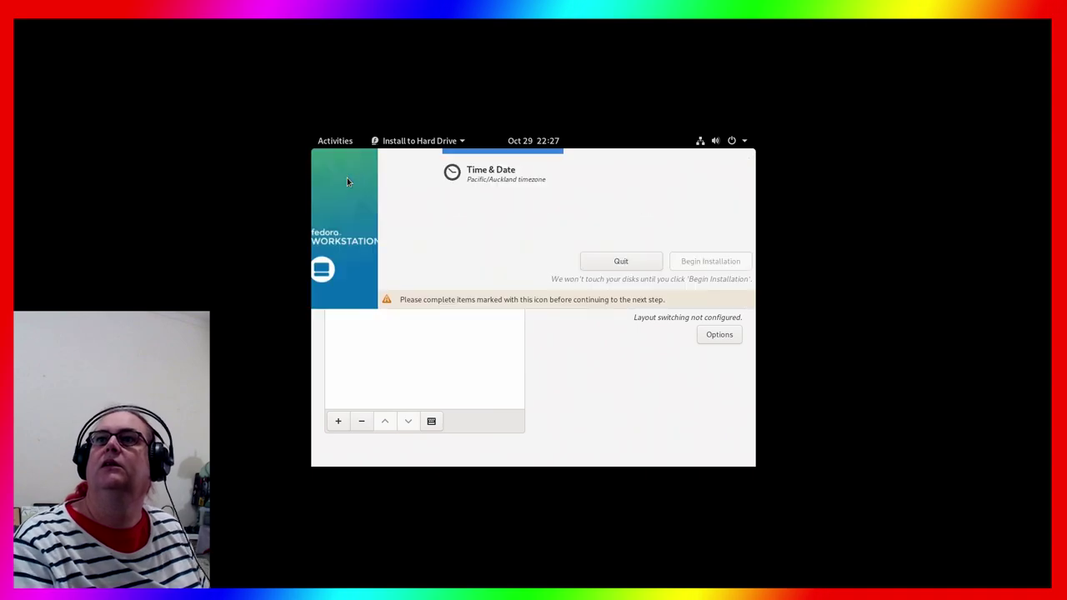
left_click(492, 333)
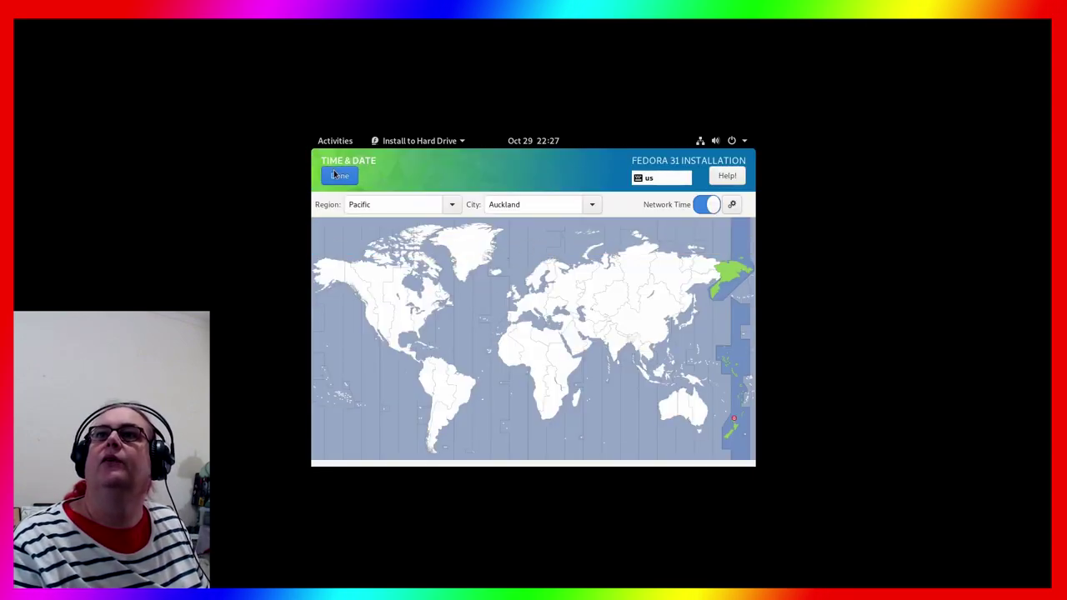
left_click(338, 175)
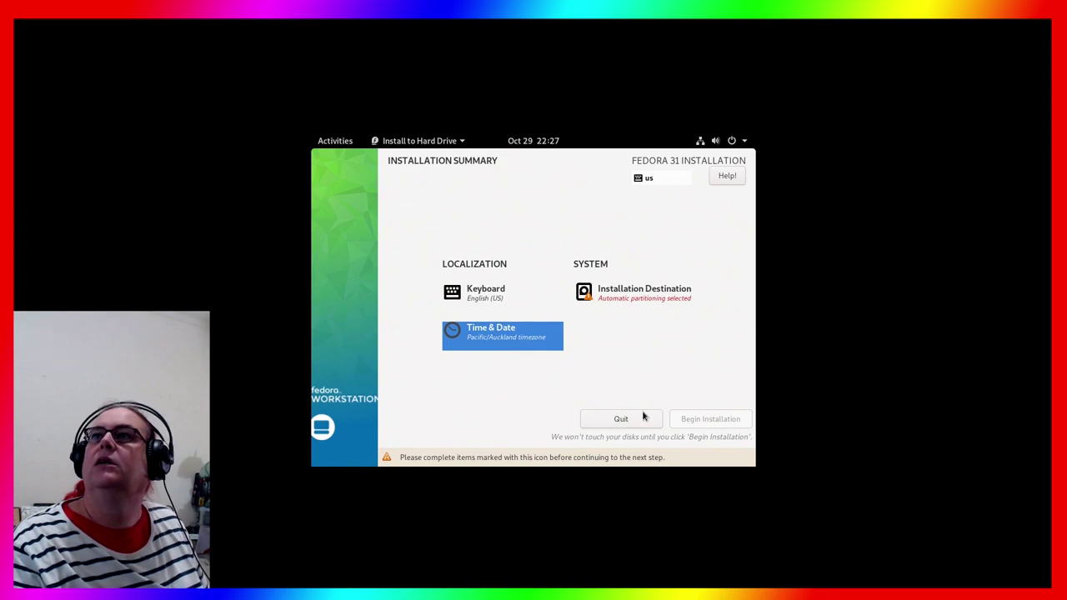
In Installation Destination, select the free space on the 8 GiB disk and reclaim it
left_click(639, 299)
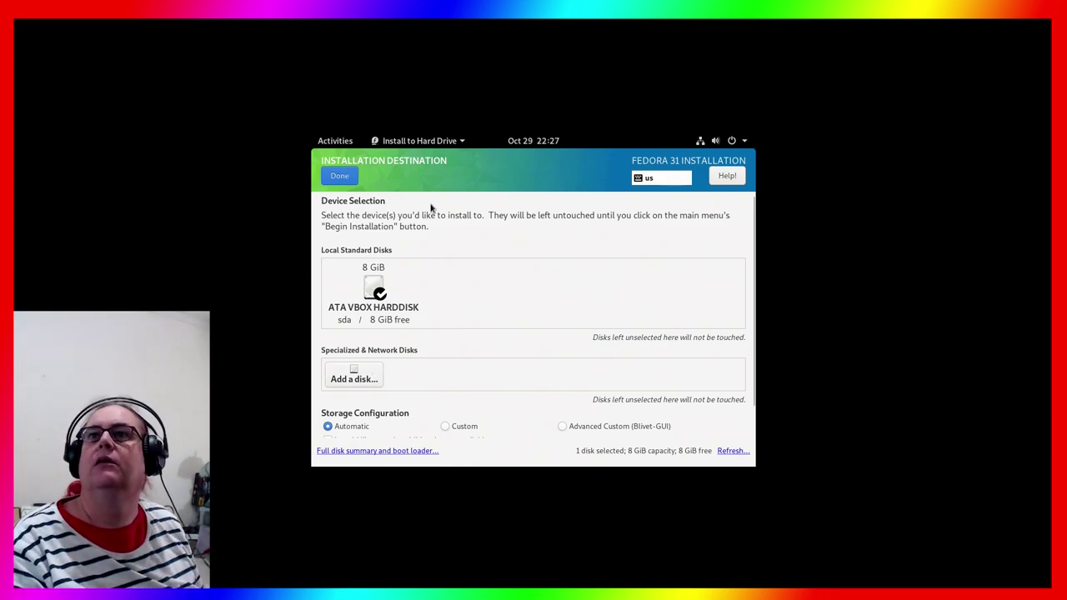
scroll(460, 422, "down", 1)
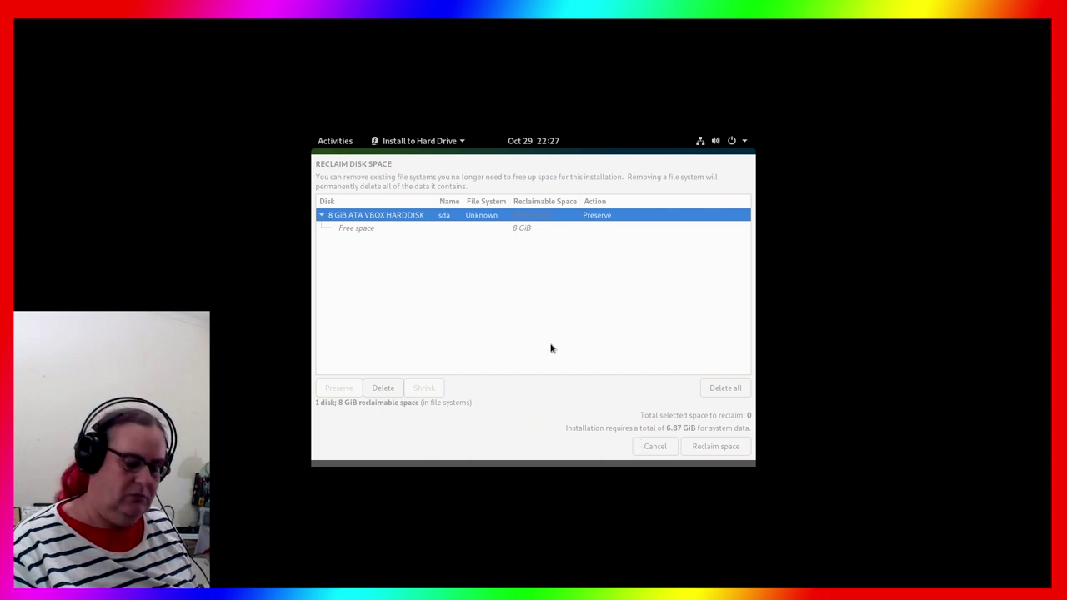
key("ctrl+f")
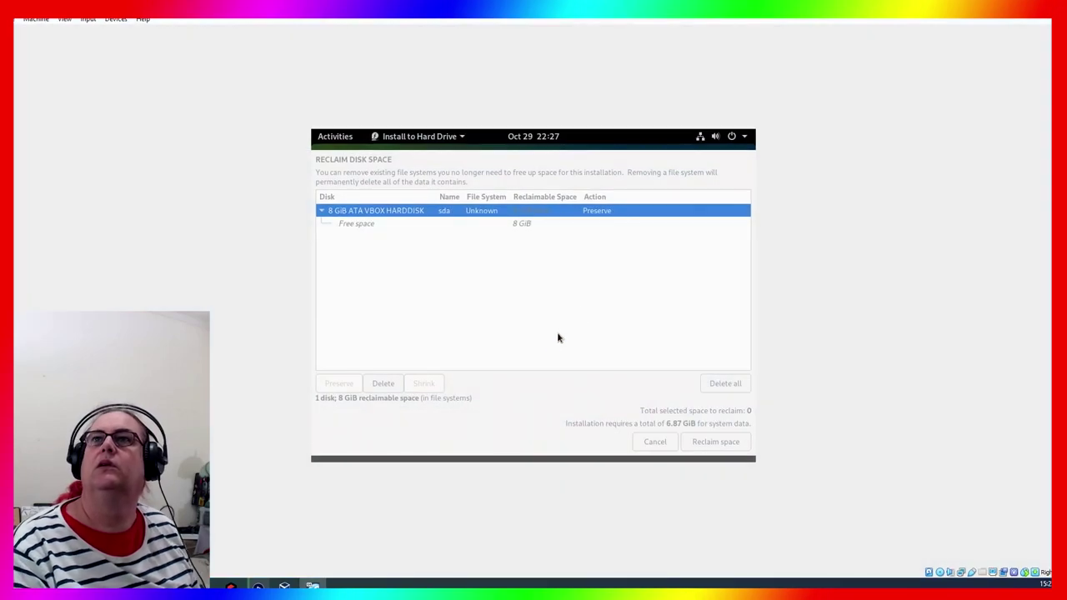
left_click(463, 138)
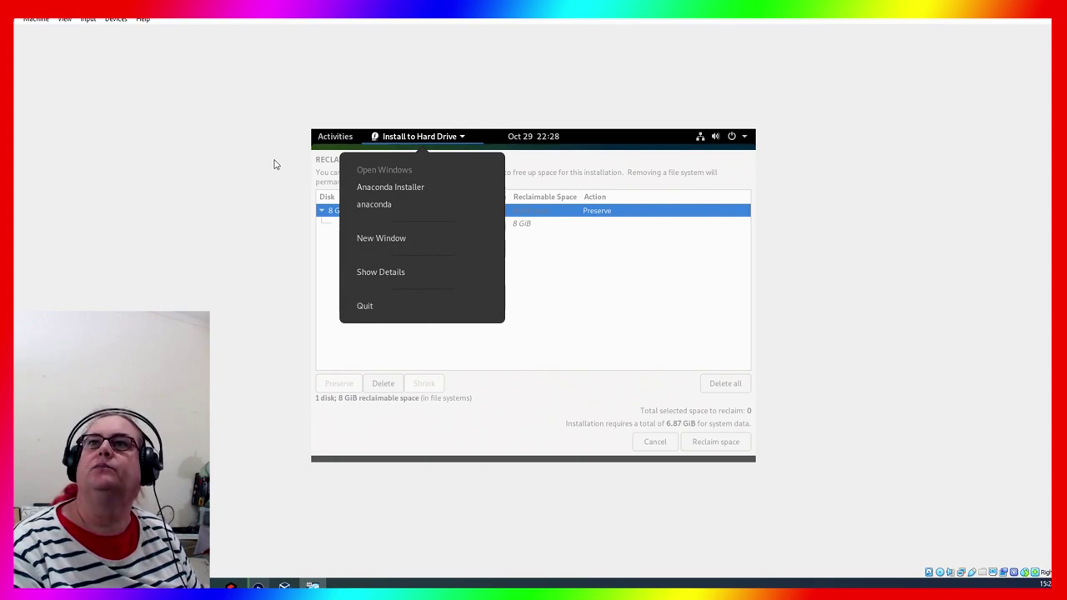
left_click(339, 348)
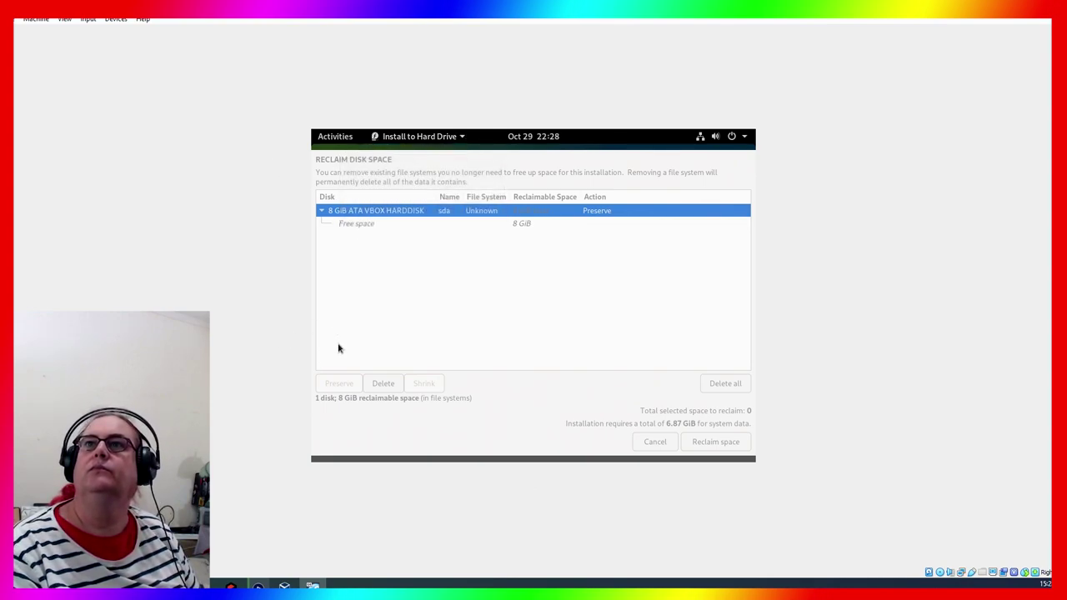
left_click(359, 225)
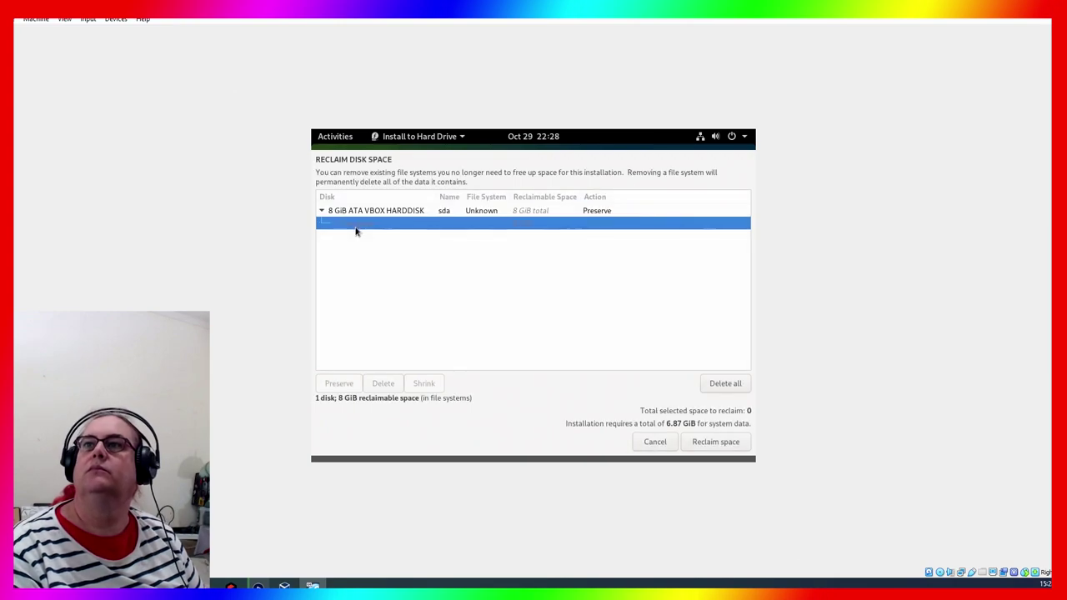
left_click(724, 443)
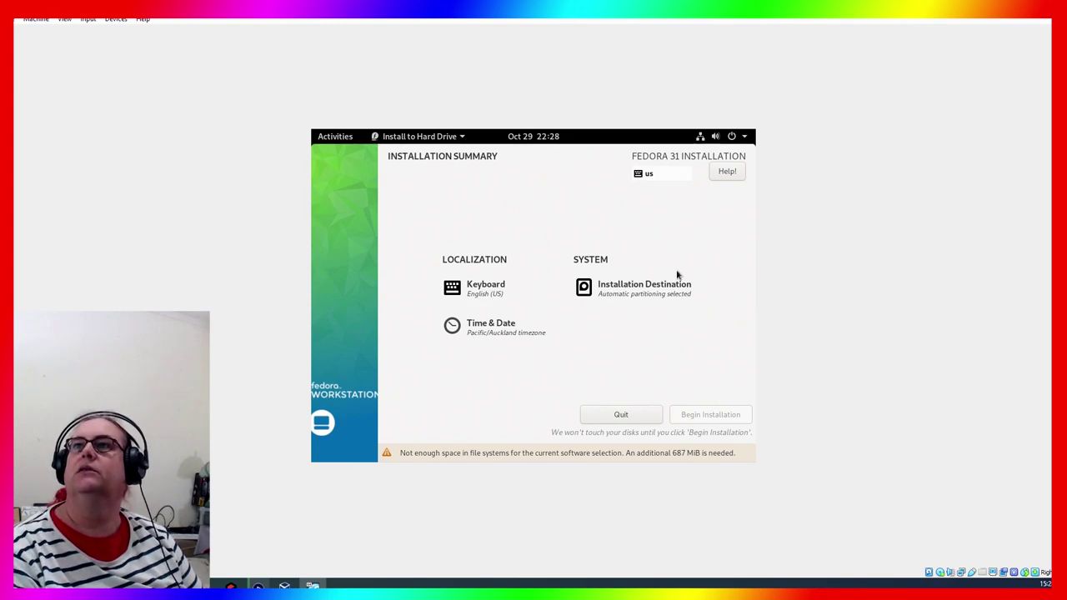
Reopen Installation Destination, confirm the disk, and bring up the Reclaim Disk Space options again
left_click(655, 297)
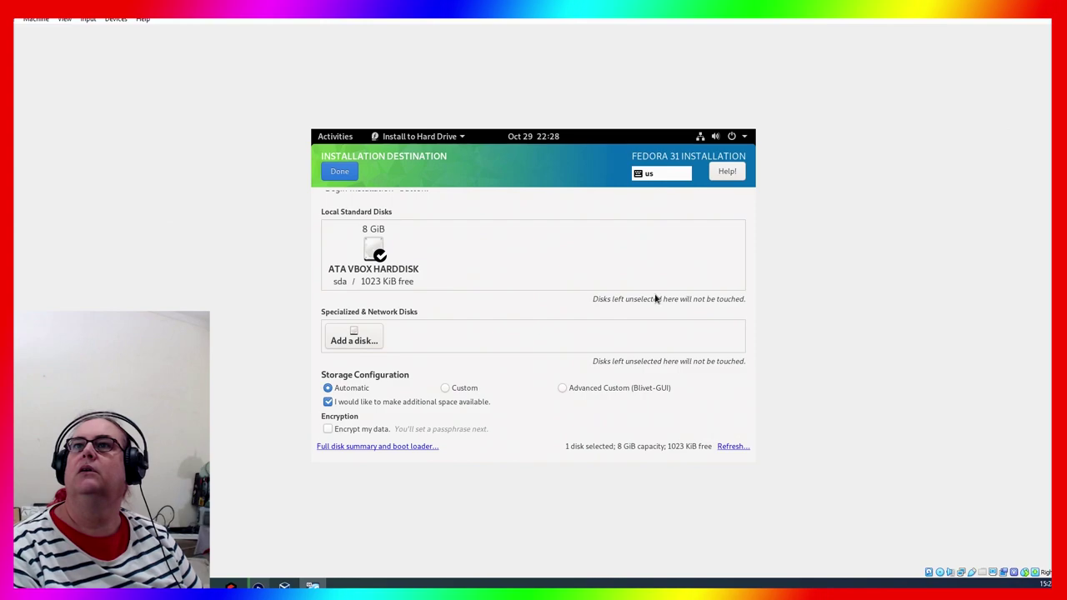
left_click(339, 171)
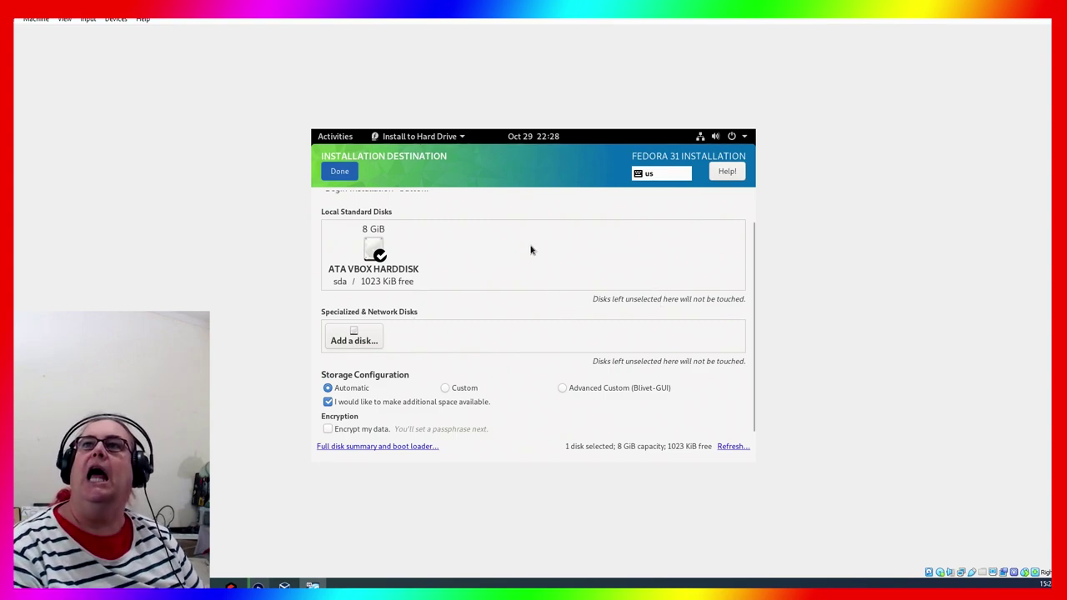
key("alt+d")
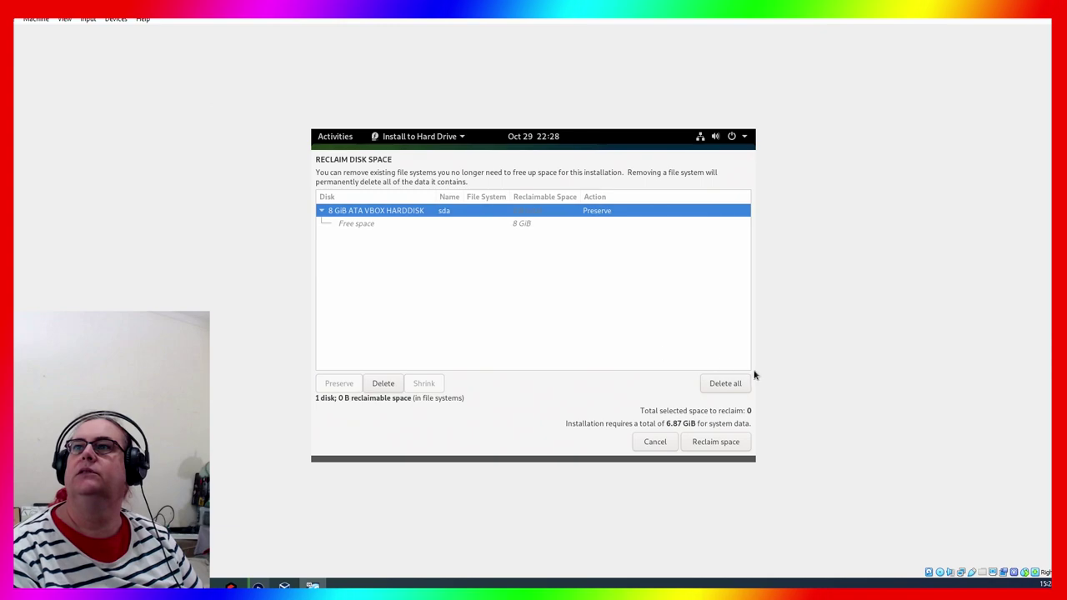
Close the Reclaim Disk Space dialog and return to the installation summary
key("Return")
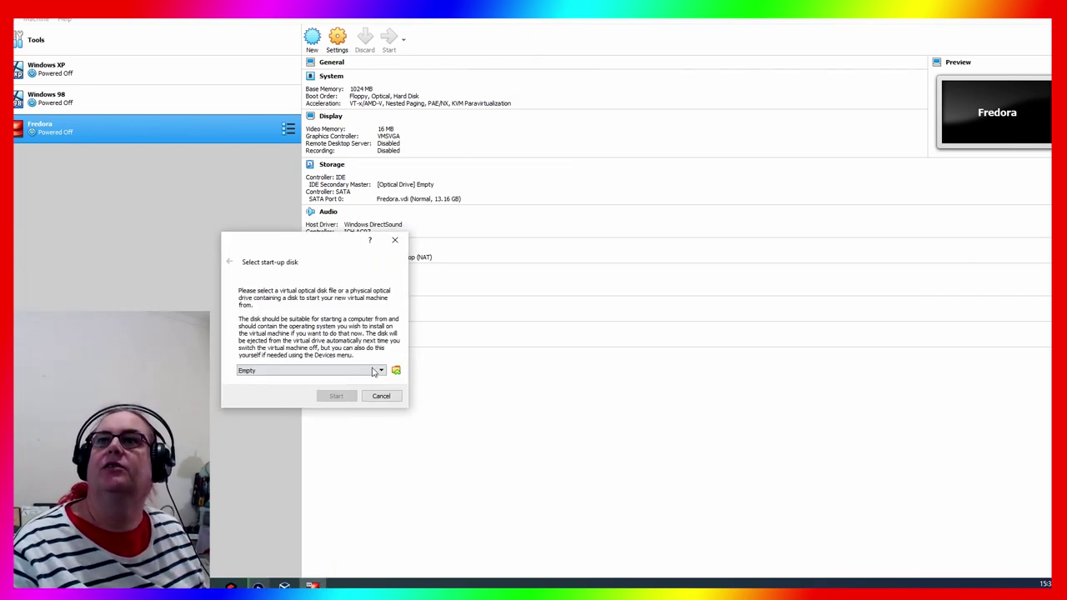
Boot the VM from Fedora-Workstation-Live-x86_64-31-1.9.iso into Fedora Workstation Live 31
left_click(396, 370)
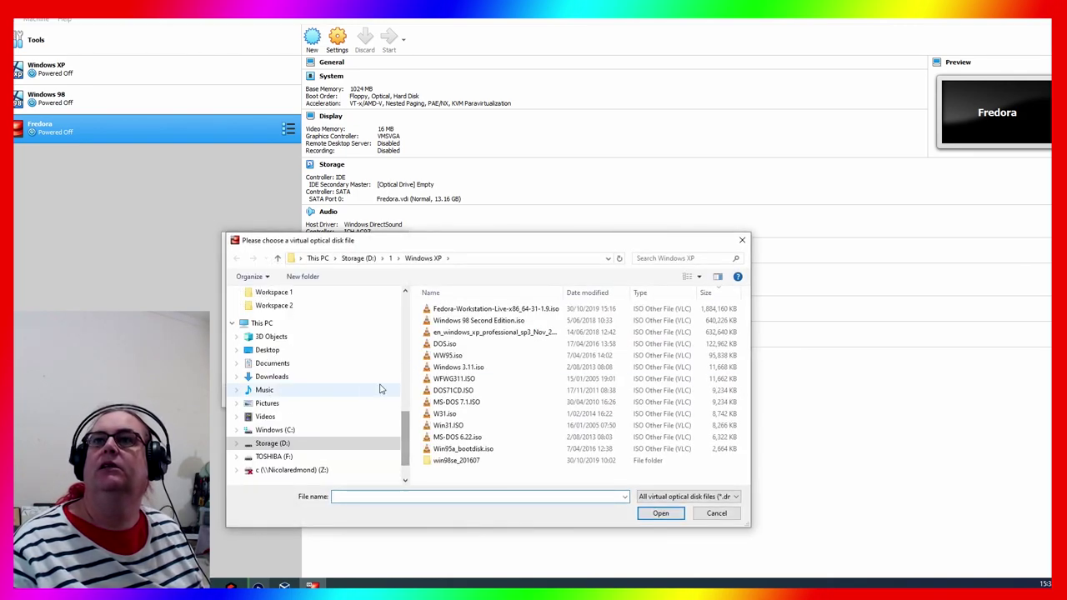
left_click(499, 309)
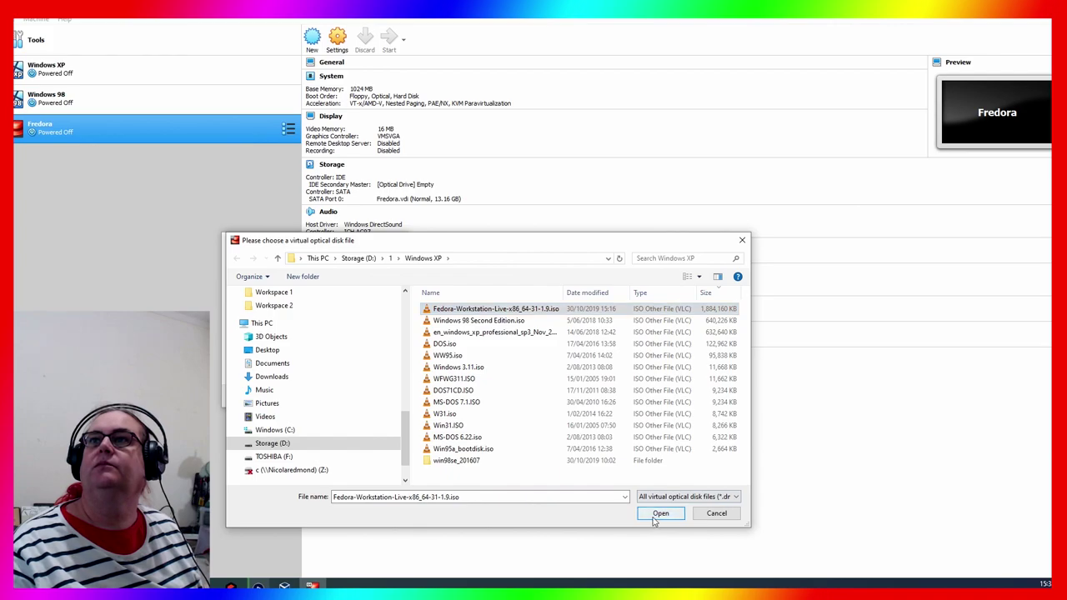
left_click(658, 513)
left_click(334, 398)
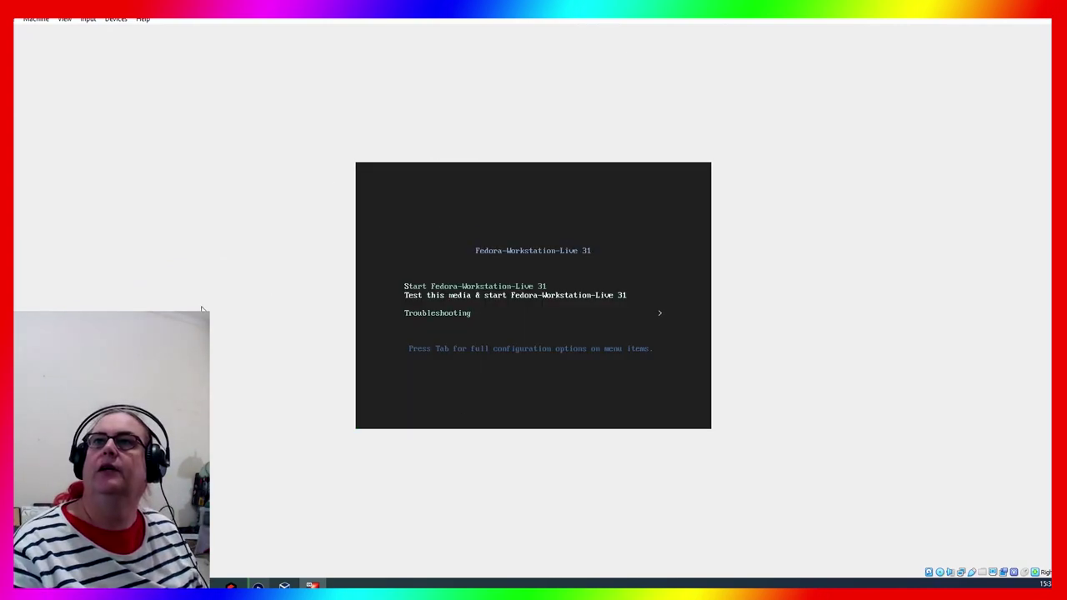
key("Return")
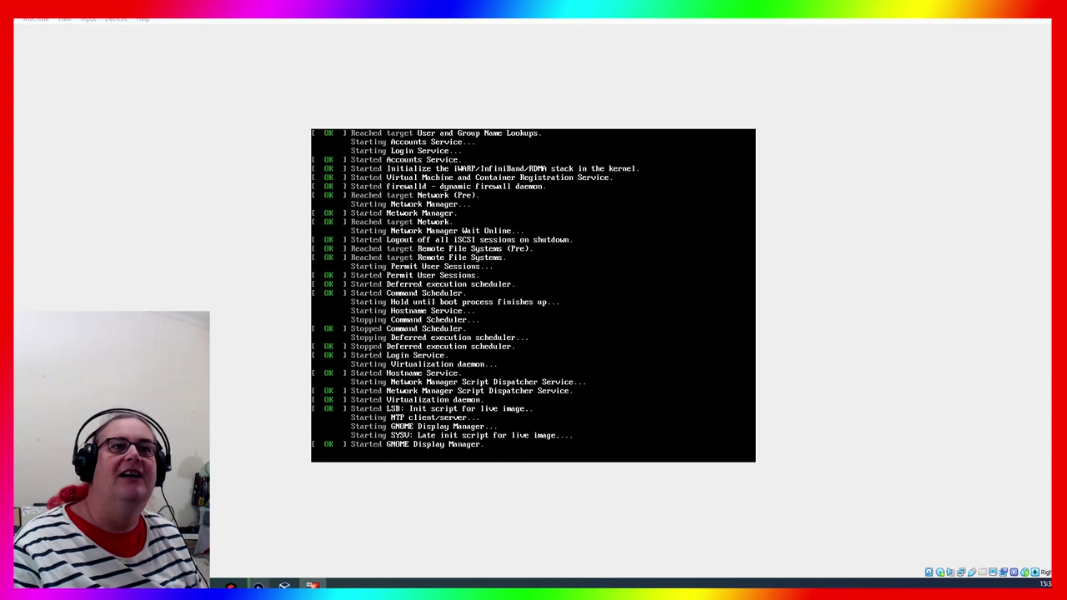
key("alt+Tab")
key("alt+Tab")
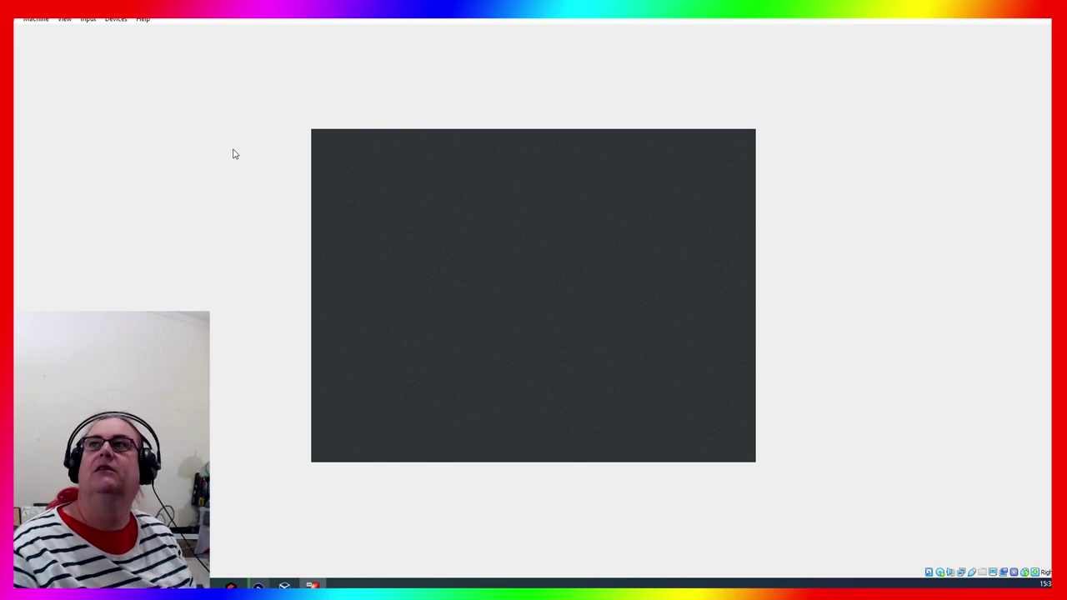
Leave full screen, enlarge the VM window, and launch Install to Hard Drive
key("Control_R+f")
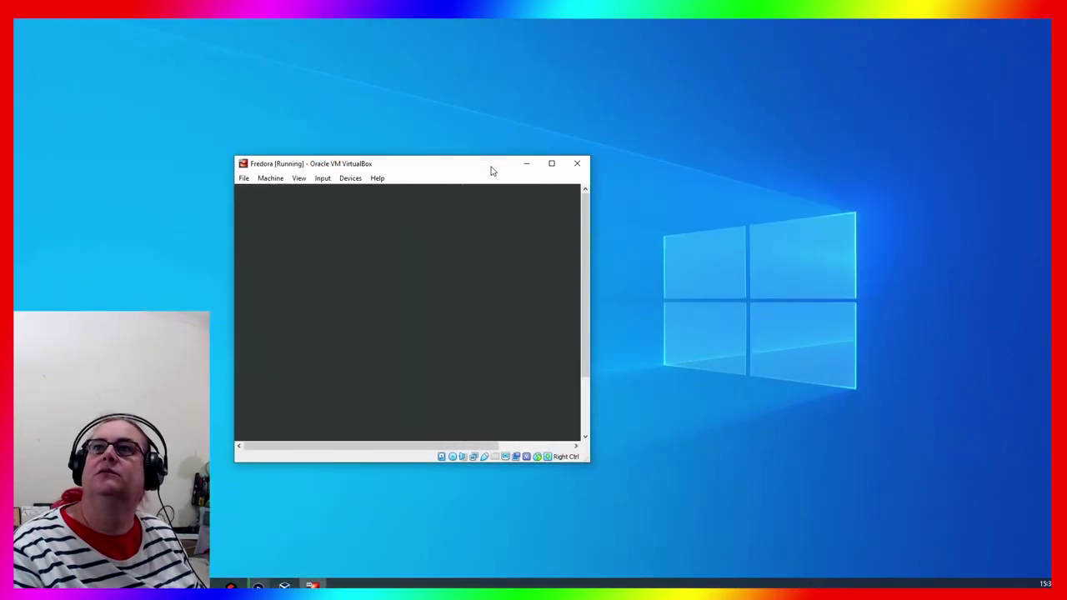
left_click_drag(492, 170, 579, 65)
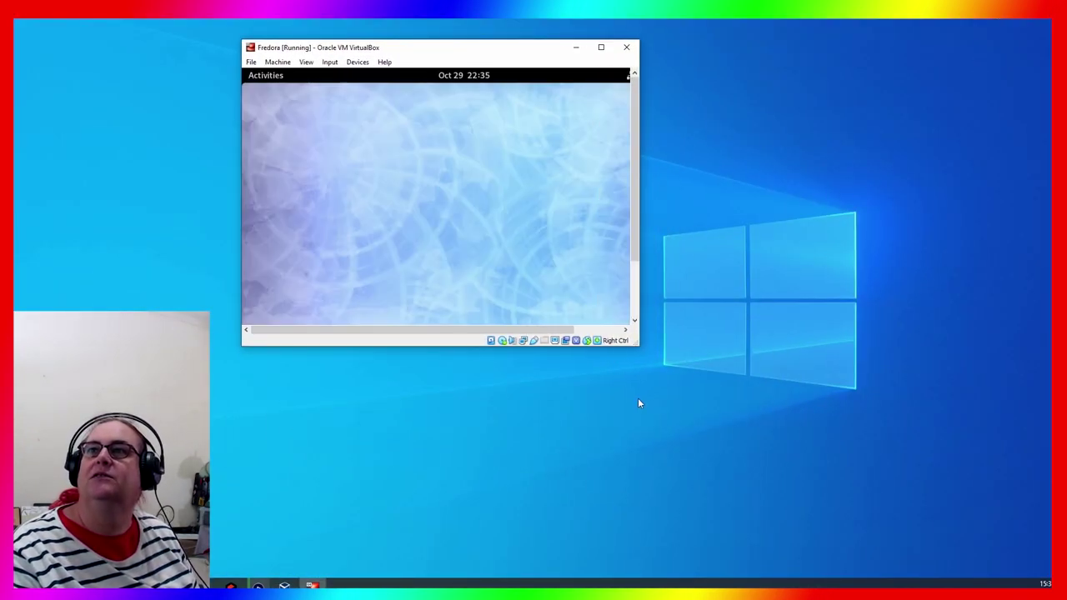
left_click_drag(633, 350, 829, 493)
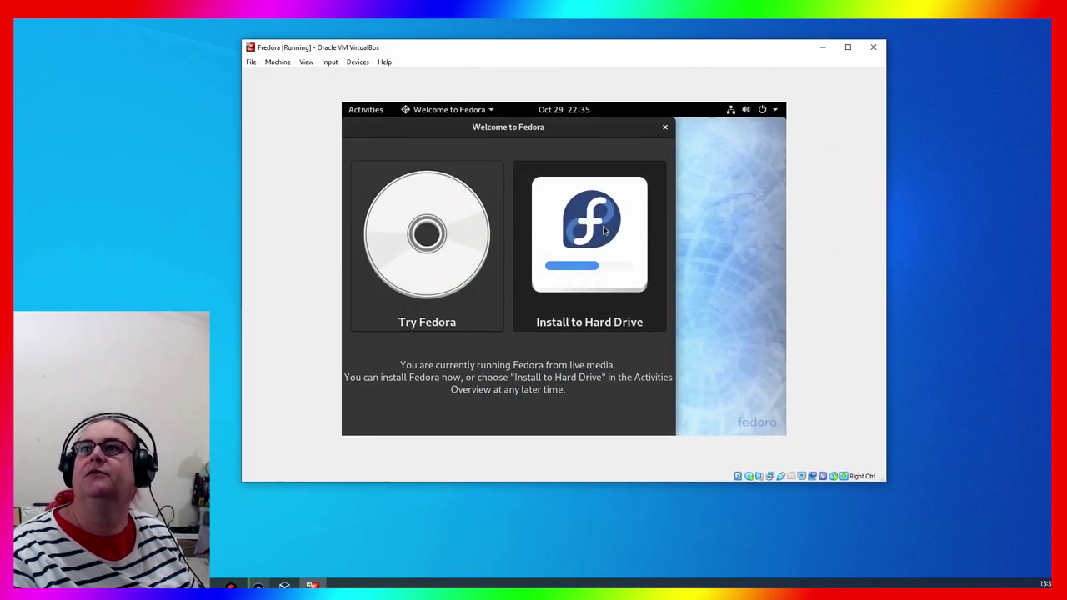
left_click(598, 226)
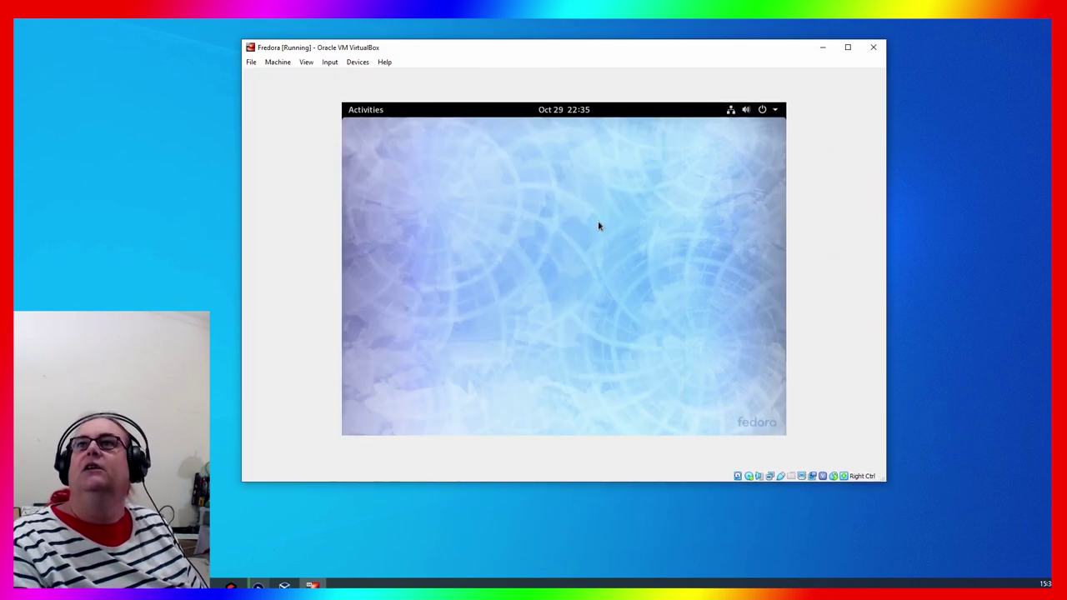
left_click_drag(567, 47, 546, 59)
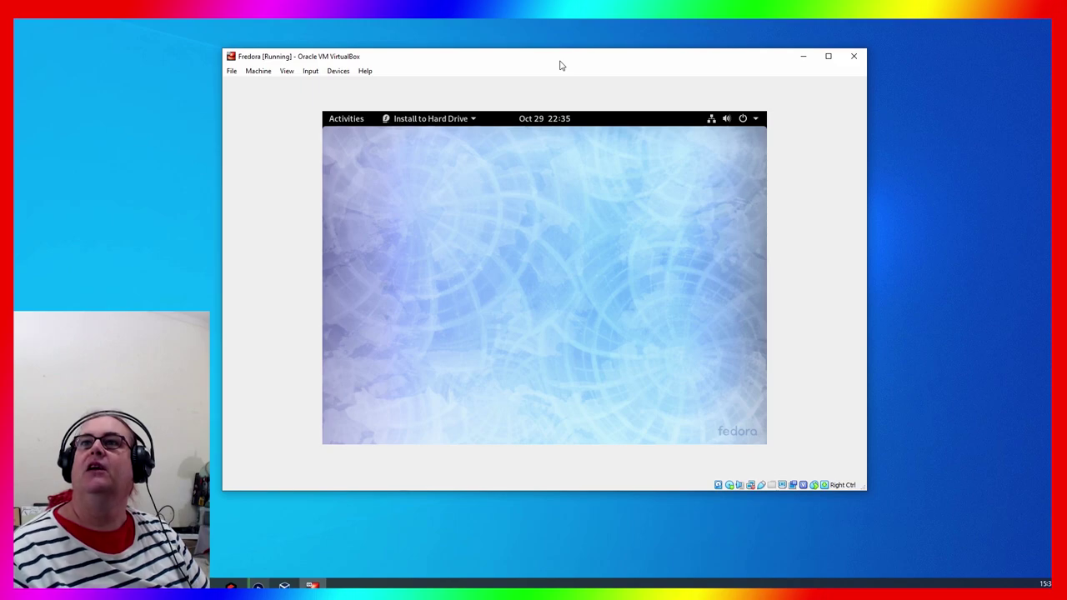
left_click(473, 121)
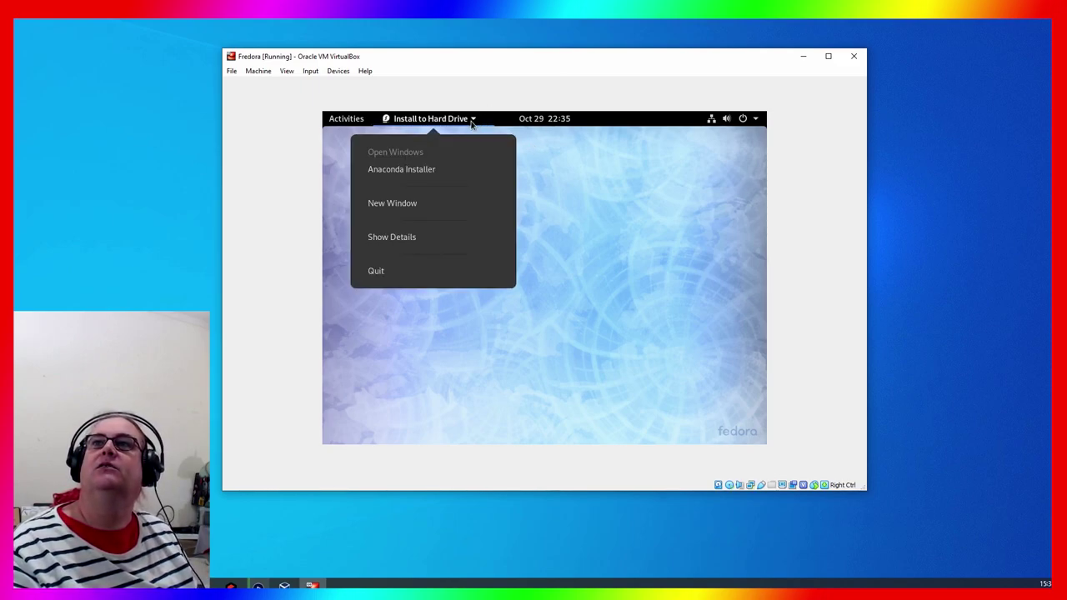
left_click(628, 210)
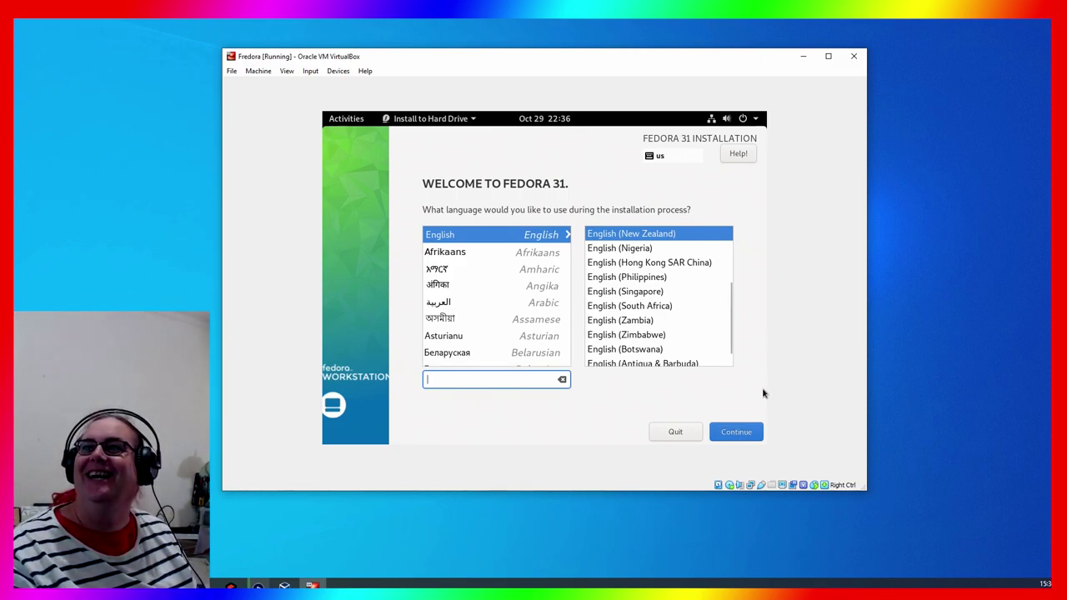
Accept English (New Zealand), then select the 13.16 GiB disk as installation destination
left_click(752, 432)
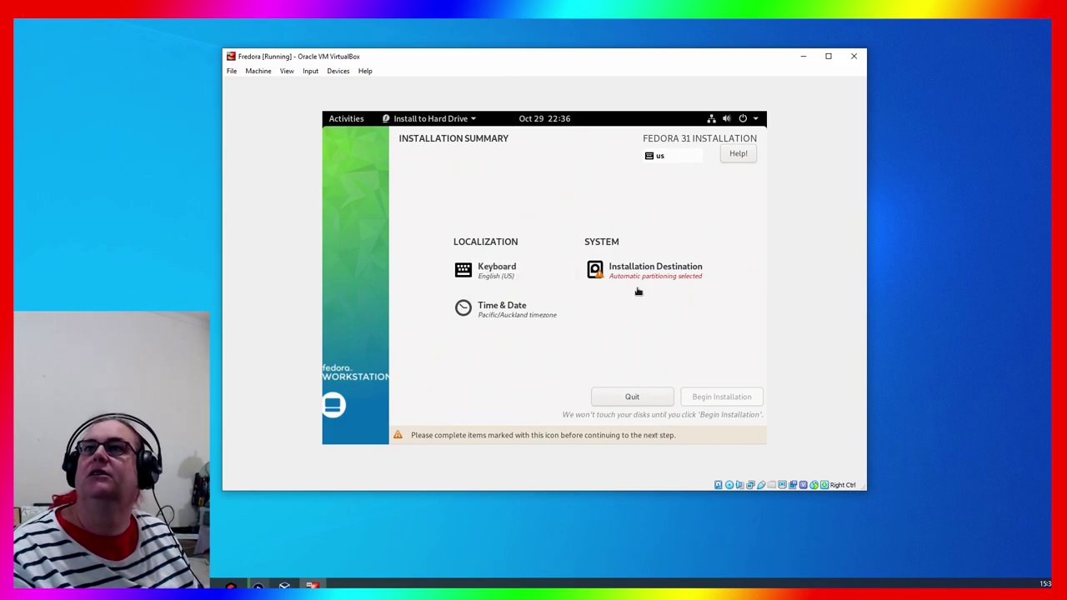
left_click(648, 272)
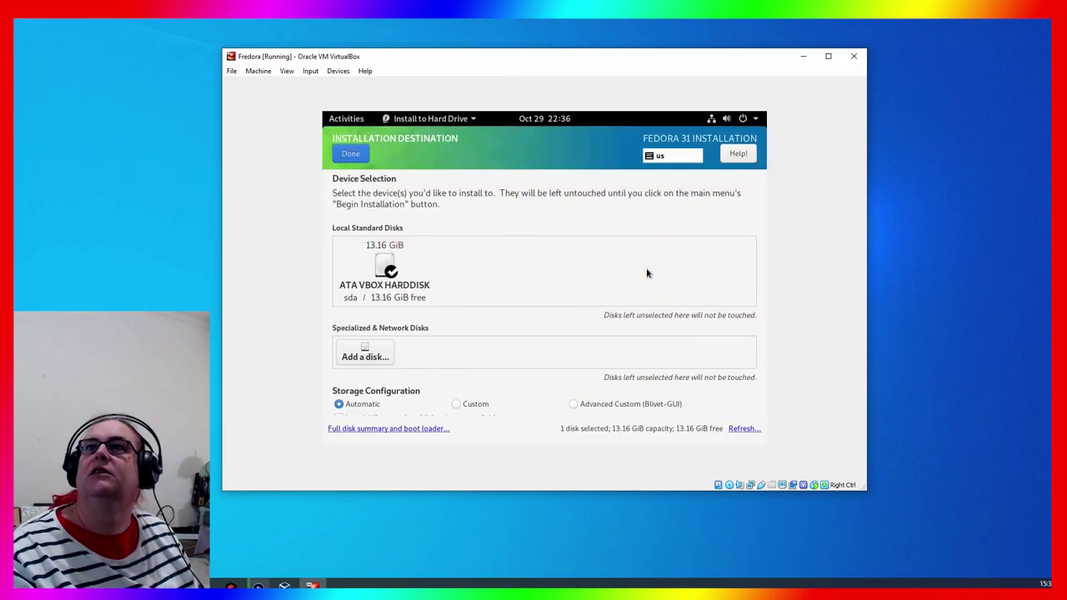
left_click(389, 262)
key("alt+d")
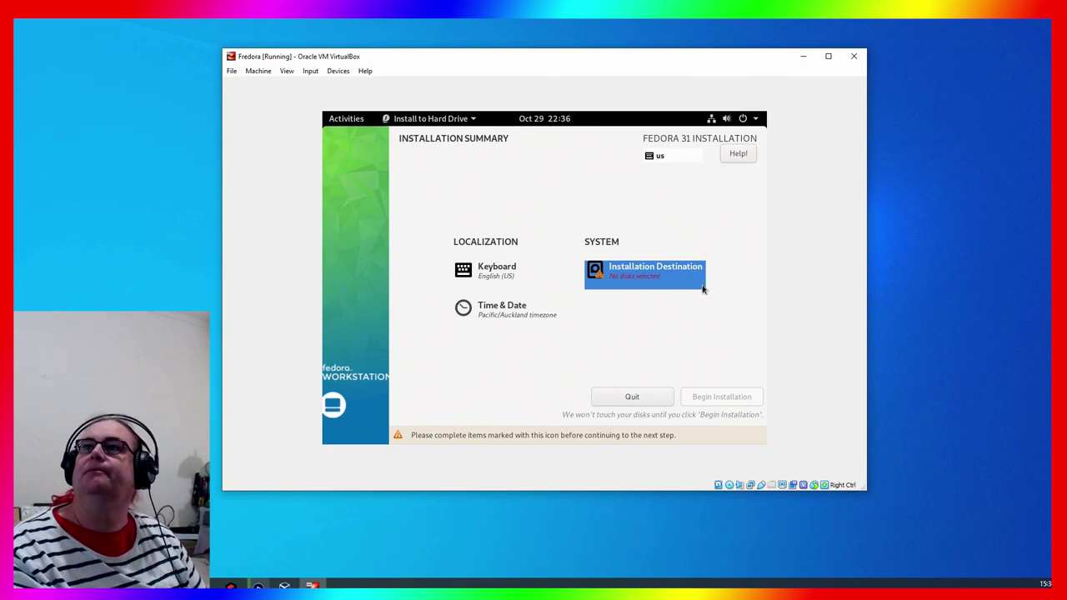
Reselect the ATA VBOX HARDDISK, view the storage error details, and choose Modify Storage Layout
left_click(640, 269)
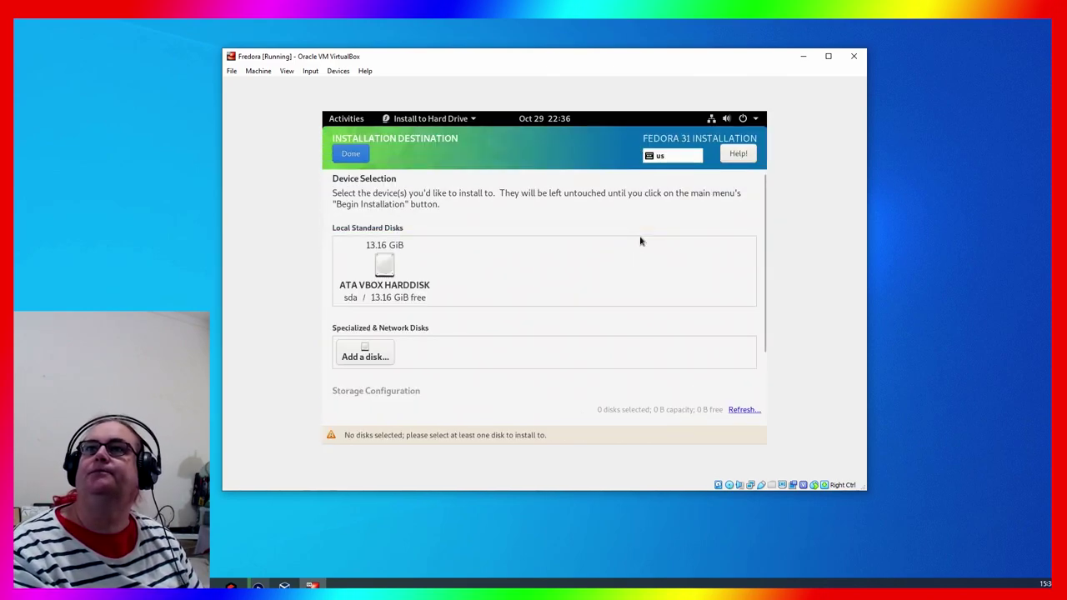
left_click(380, 262)
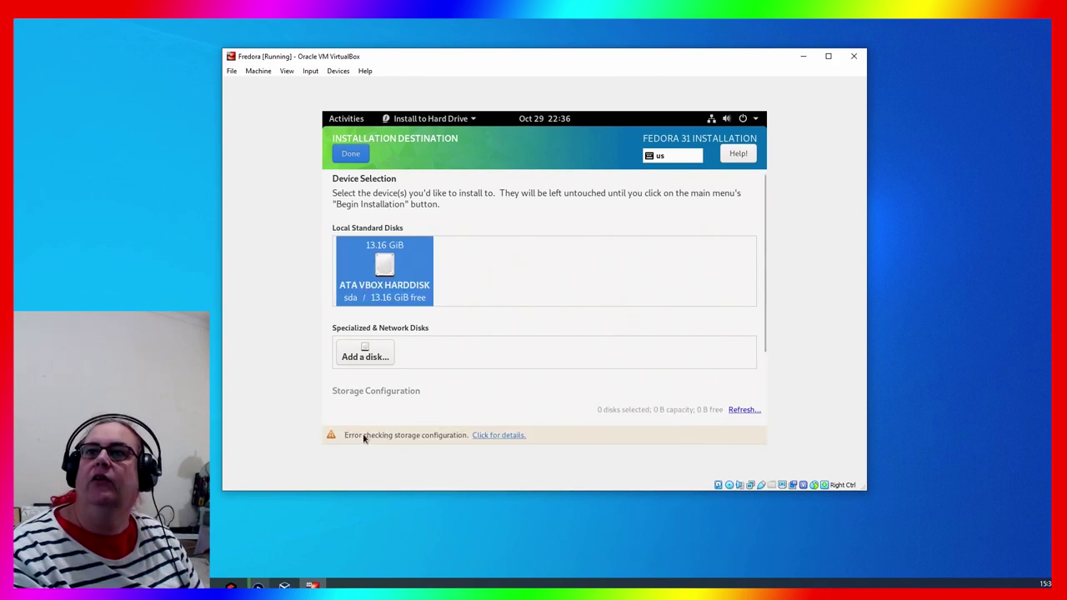
left_click(500, 435)
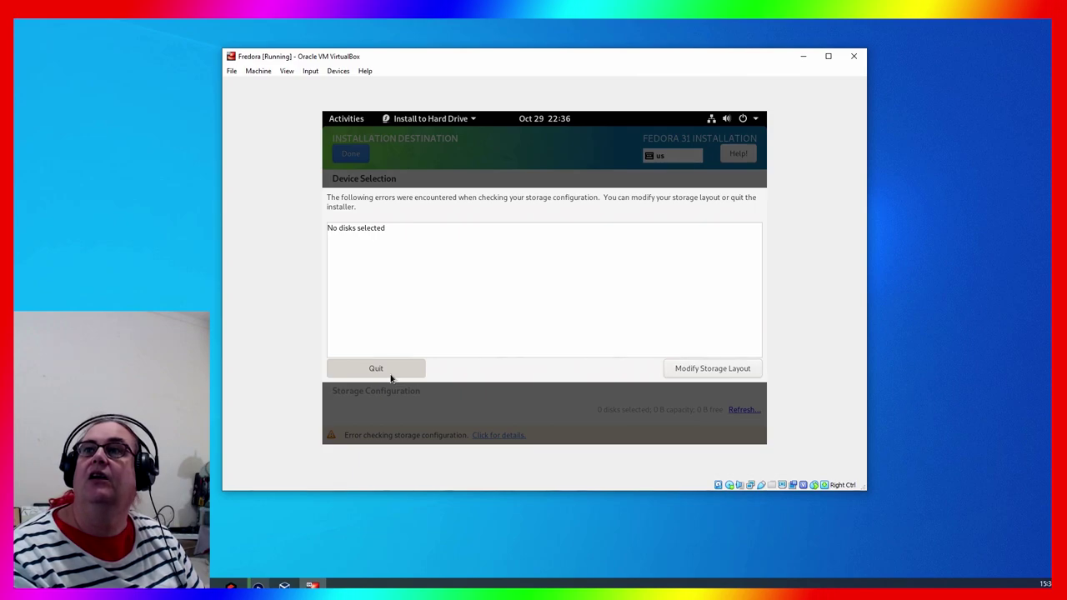
left_click(744, 370)
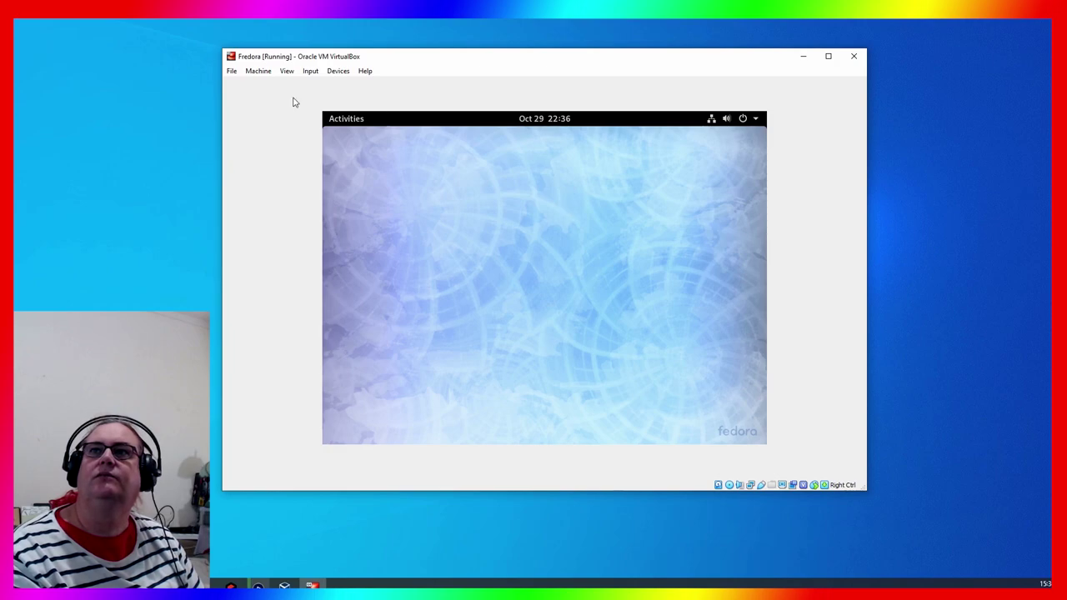
Drag the Fedora VM window slightly further left on the screen
left_click_drag(546, 52, 560, 58)
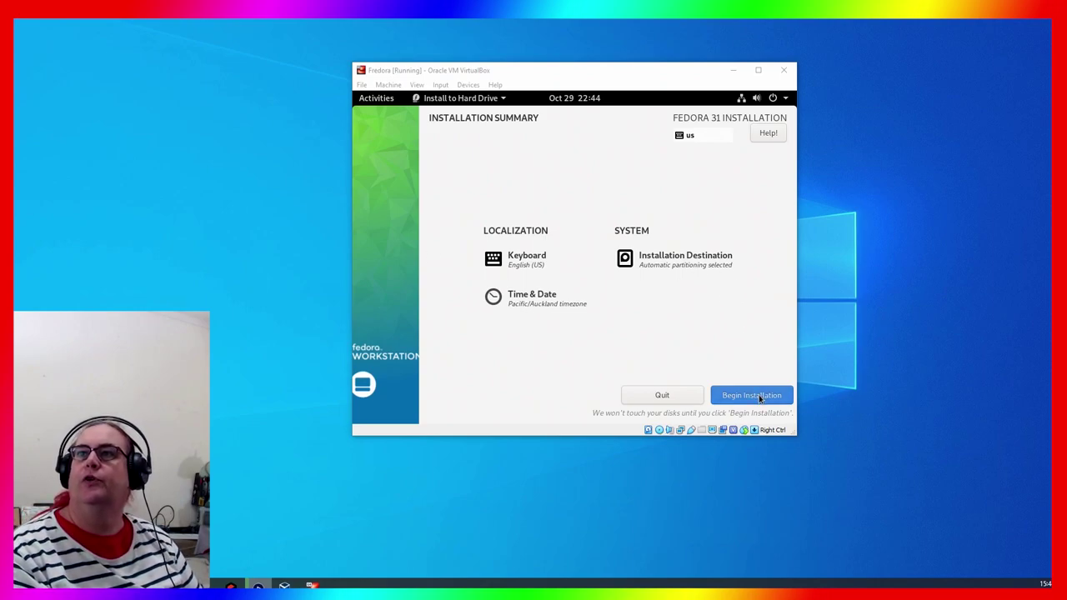
Begin the Fedora 31 installation from the Installation Summary screen
left_click(759, 398)
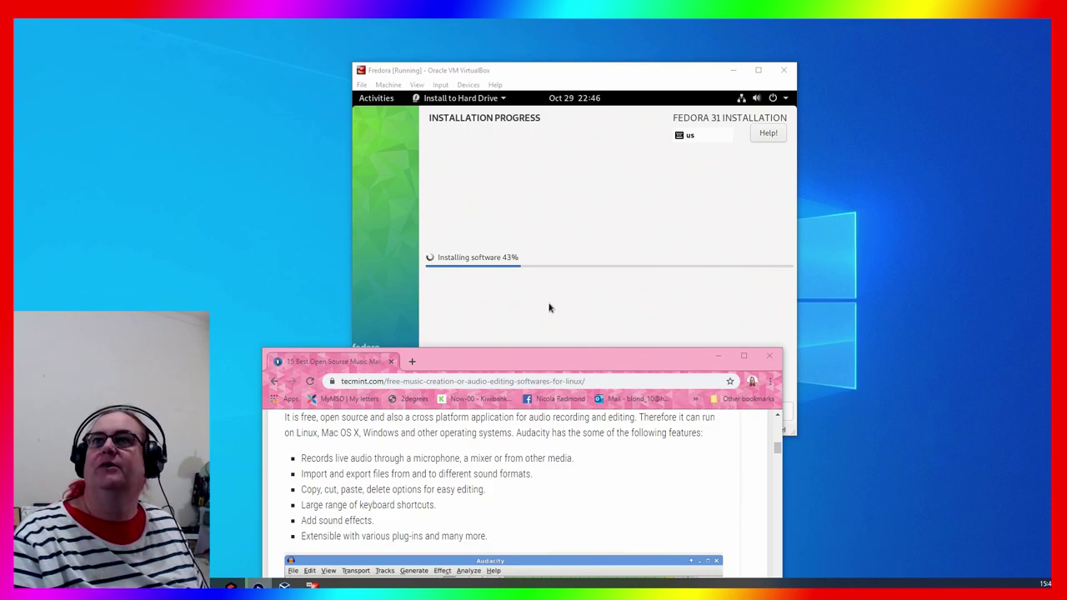
Scroll the TecMint article past Renoise, Virtual DJ, Aria Maestosa and MusE to the author box
left_click_drag(573, 358, 554, 20)
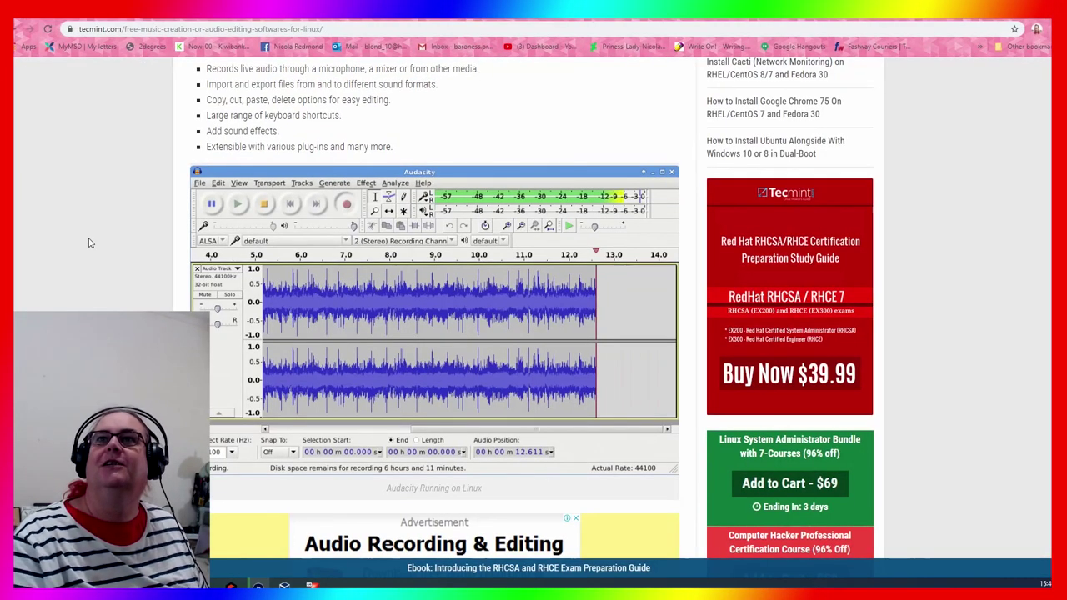
scroll(107, 231, "up", 3)
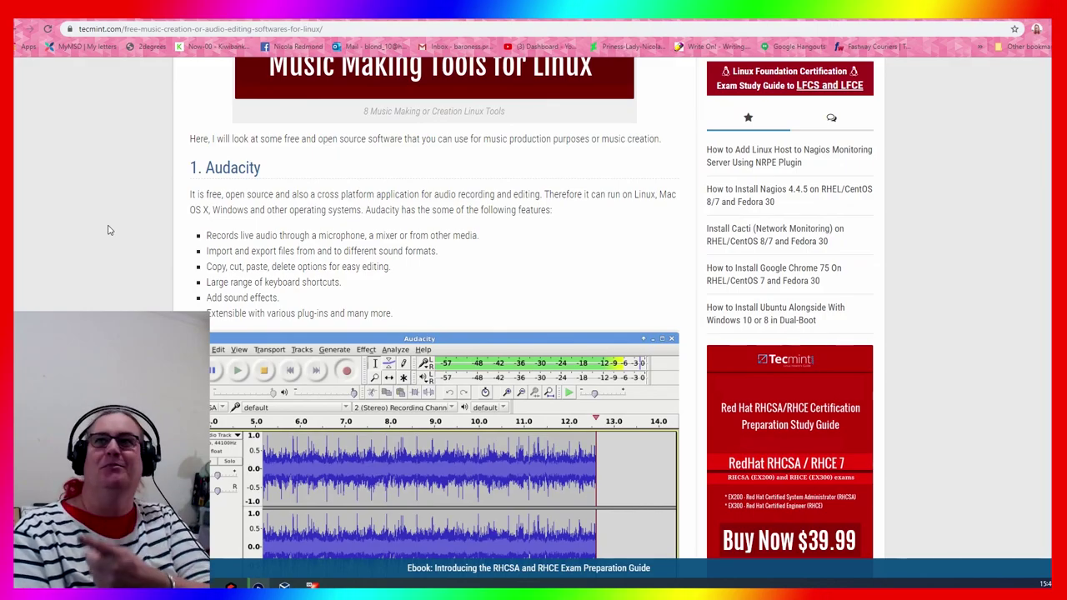
scroll(107, 246, "down", 2)
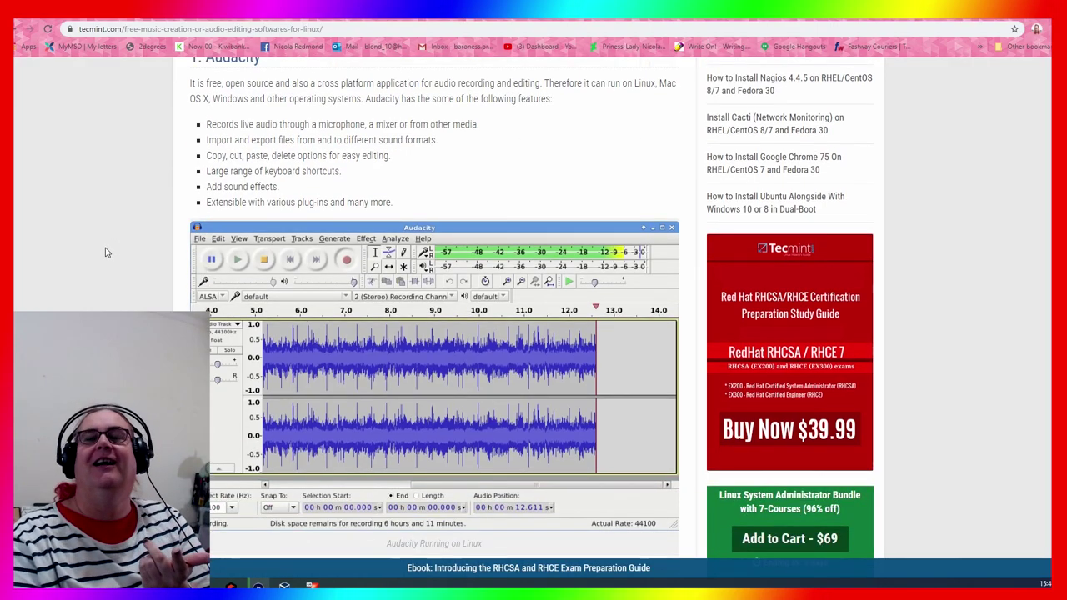
scroll(105, 250, "down", 2)
scroll(106, 263, "down", 5)
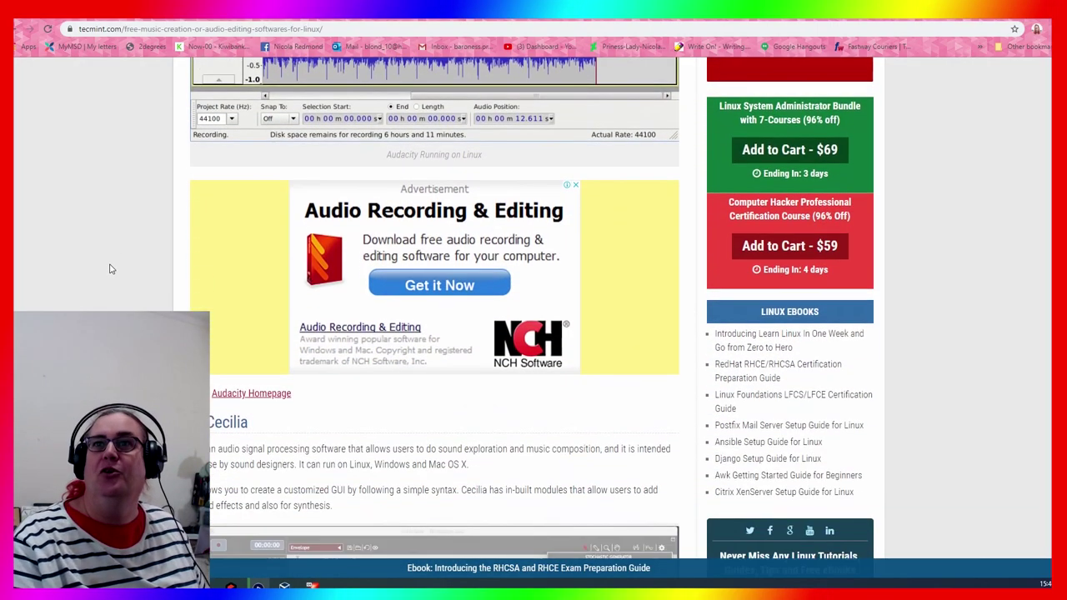
scroll(109, 268, "down", 5)
scroll(84, 282, "down", 1)
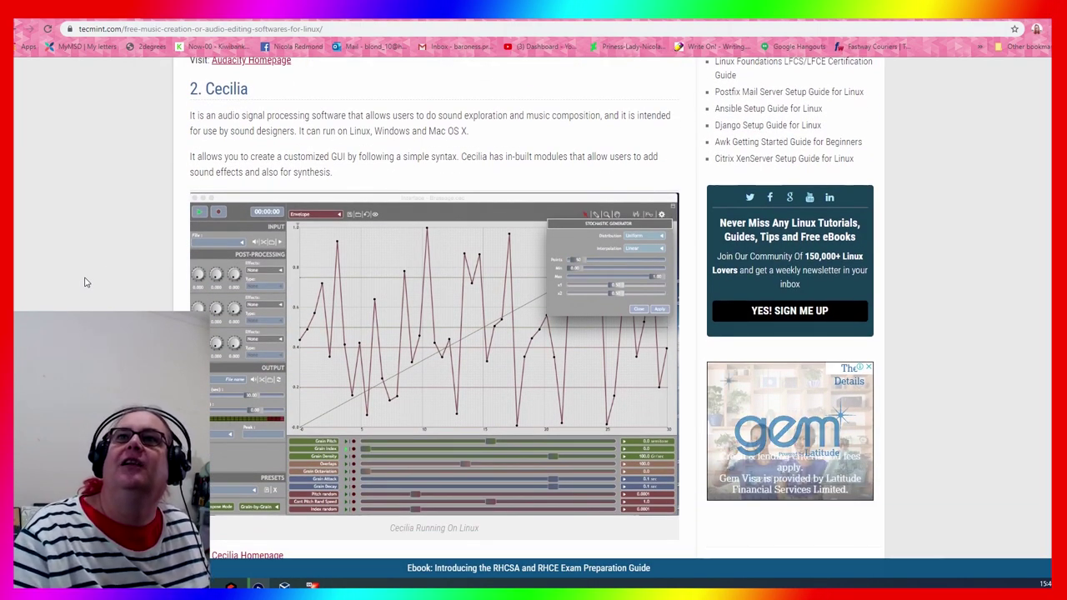
scroll(85, 283, "down", 1)
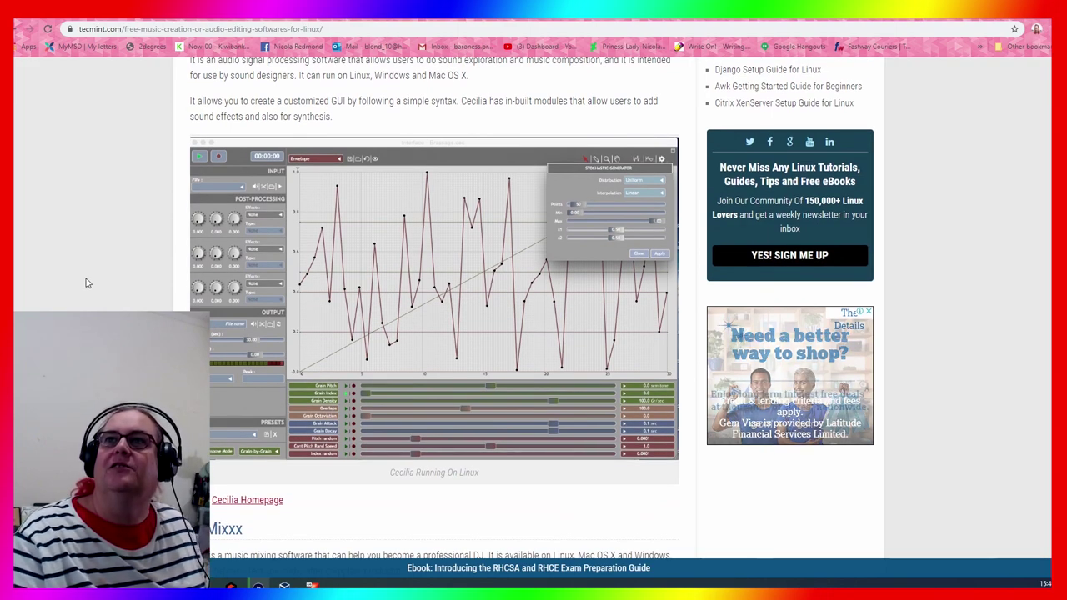
scroll(85, 283, "up", 2)
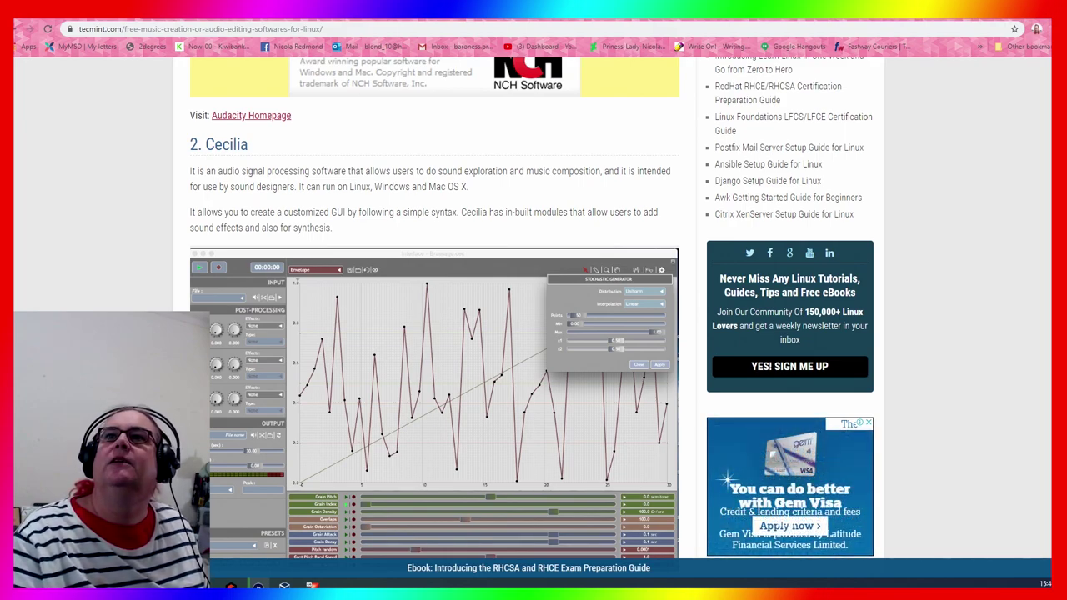
scroll(434, 308, "down", 5)
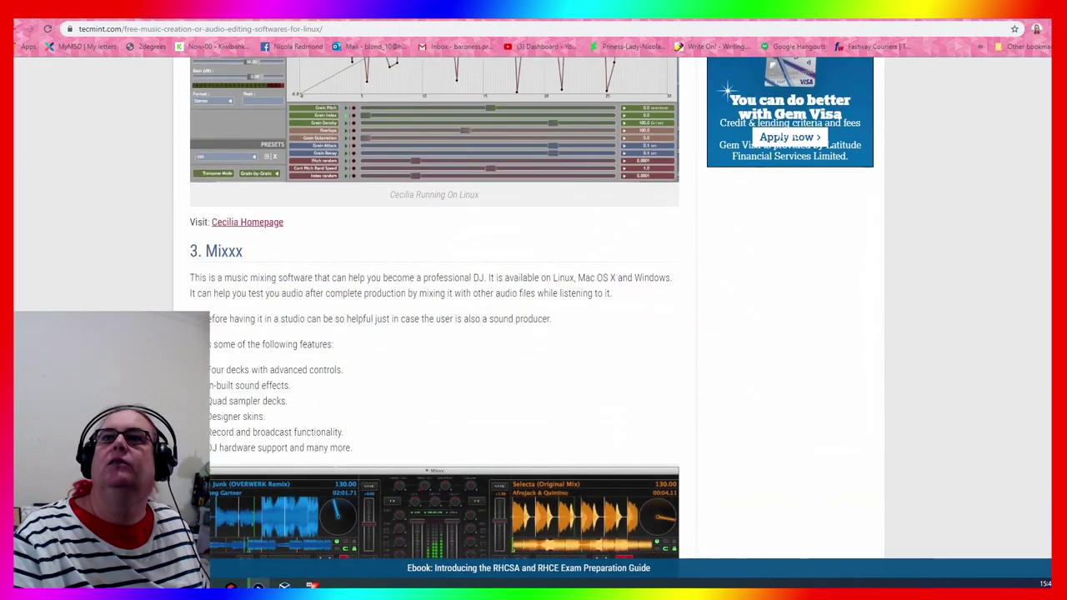
scroll(434, 308, "down", 2)
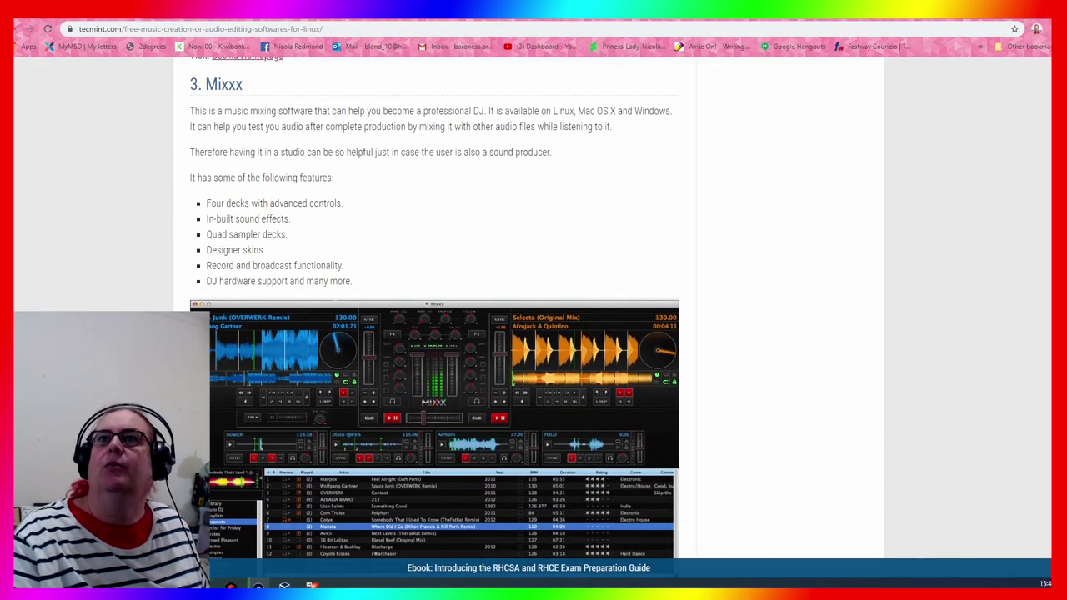
scroll(434, 333, "down", 2)
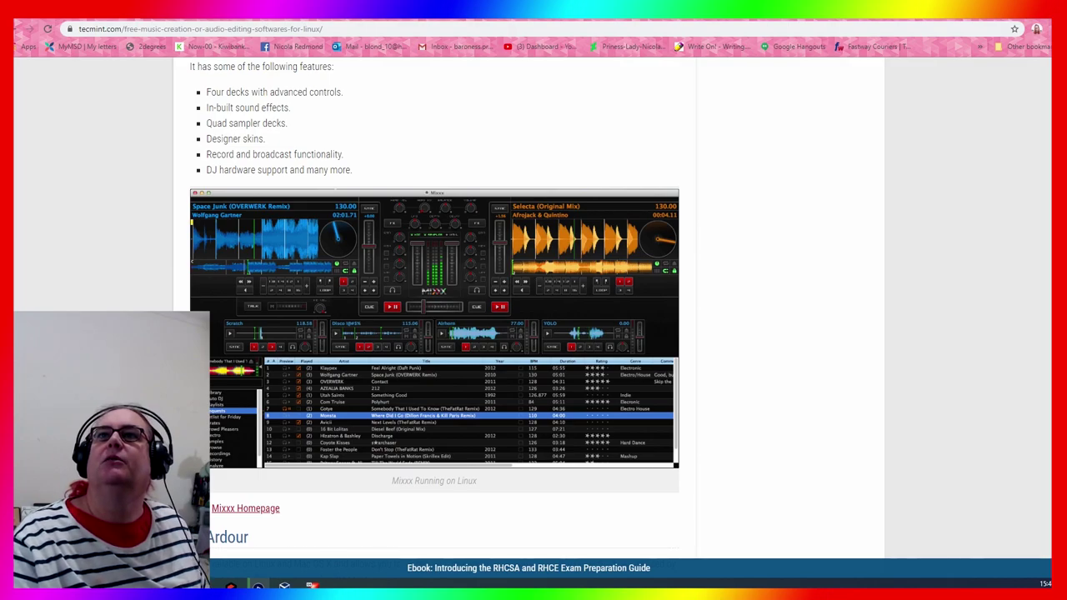
scroll(434, 308, "down", 2)
scroll(434, 308, "up", 2)
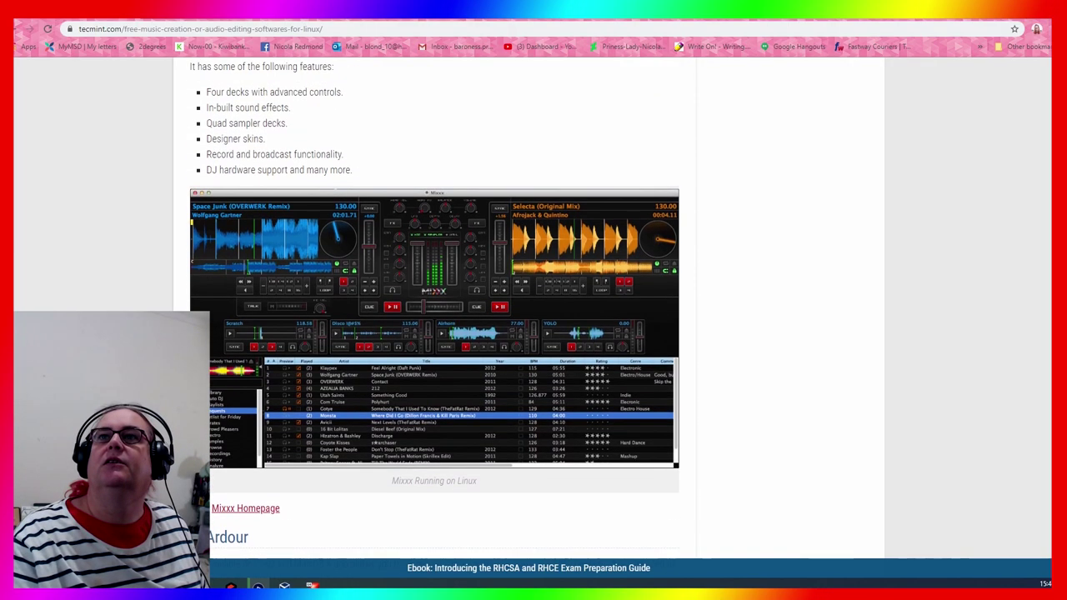
scroll(434, 308, "down", 1)
scroll(434, 309, "down", 5)
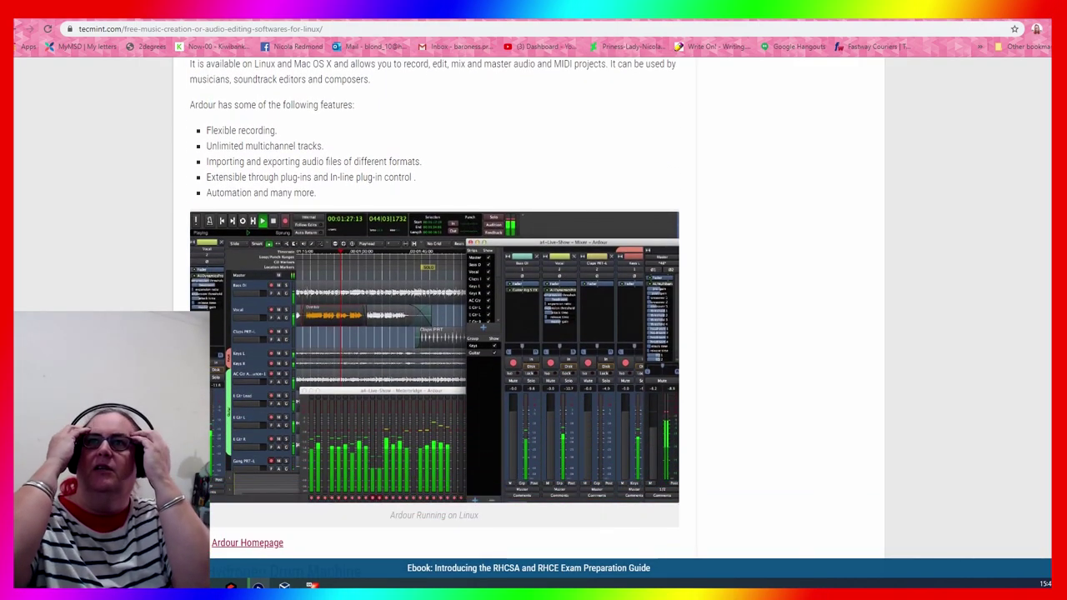
scroll(435, 308, "up", 2)
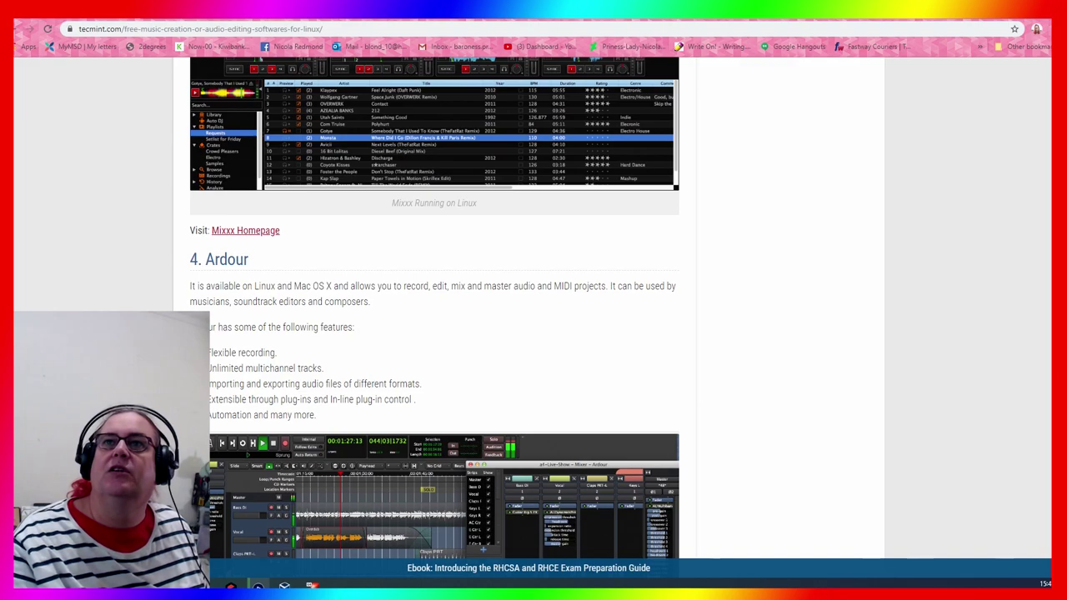
scroll(435, 308, "down", 5)
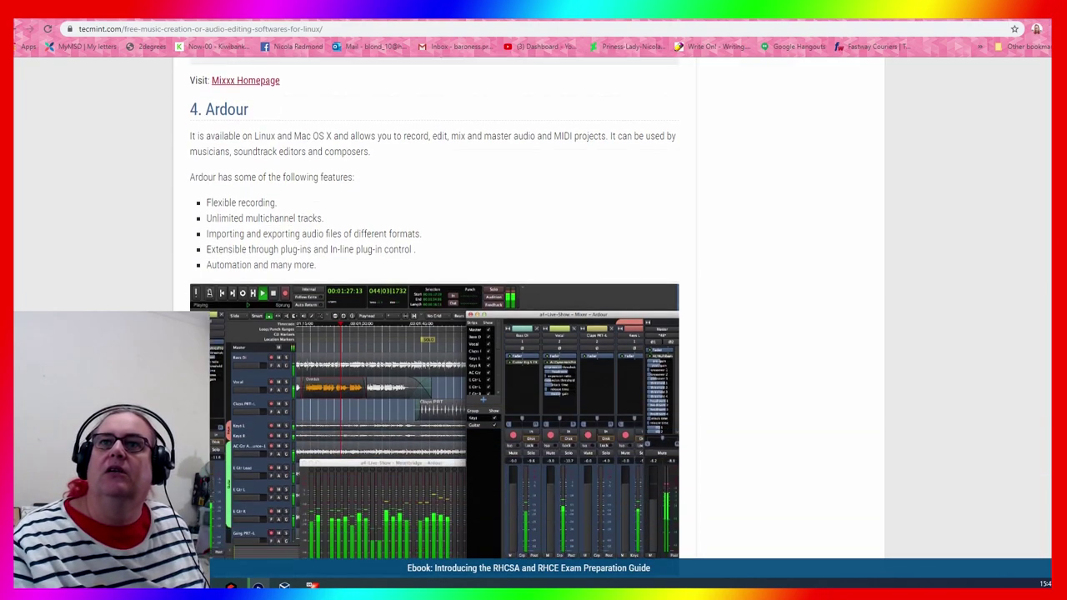
scroll(434, 308, "down", 3)
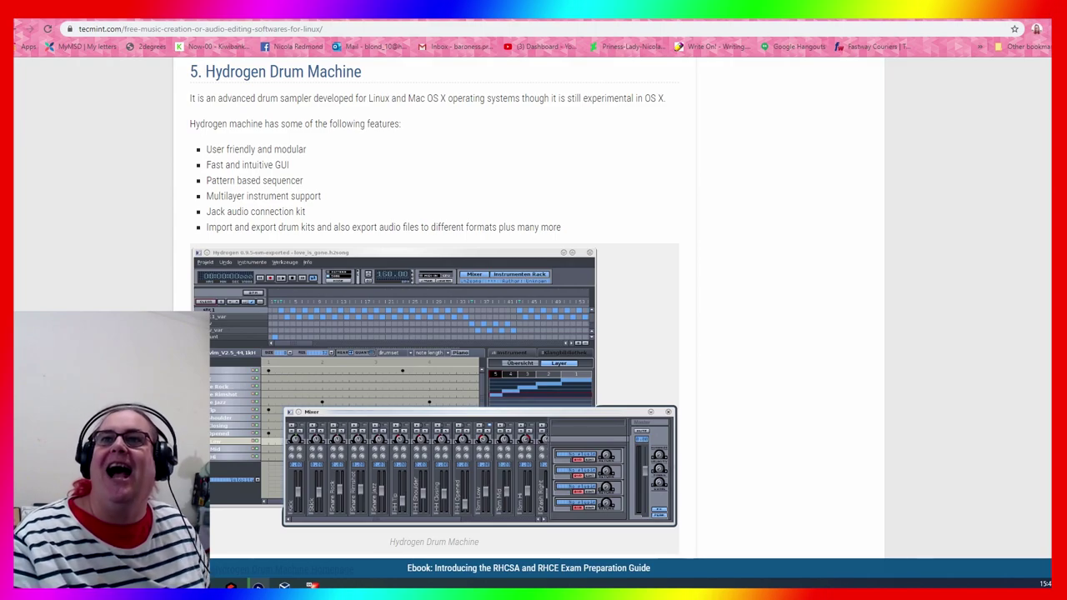
scroll(434, 308, "down", 2)
scroll(434, 308, "down", 4)
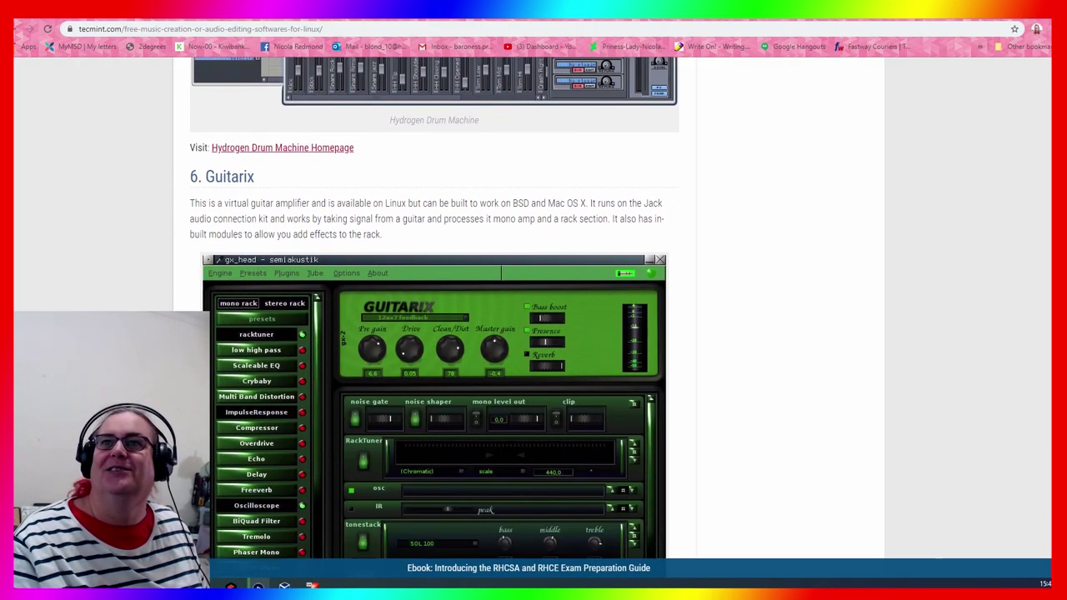
scroll(434, 308, "down", 9)
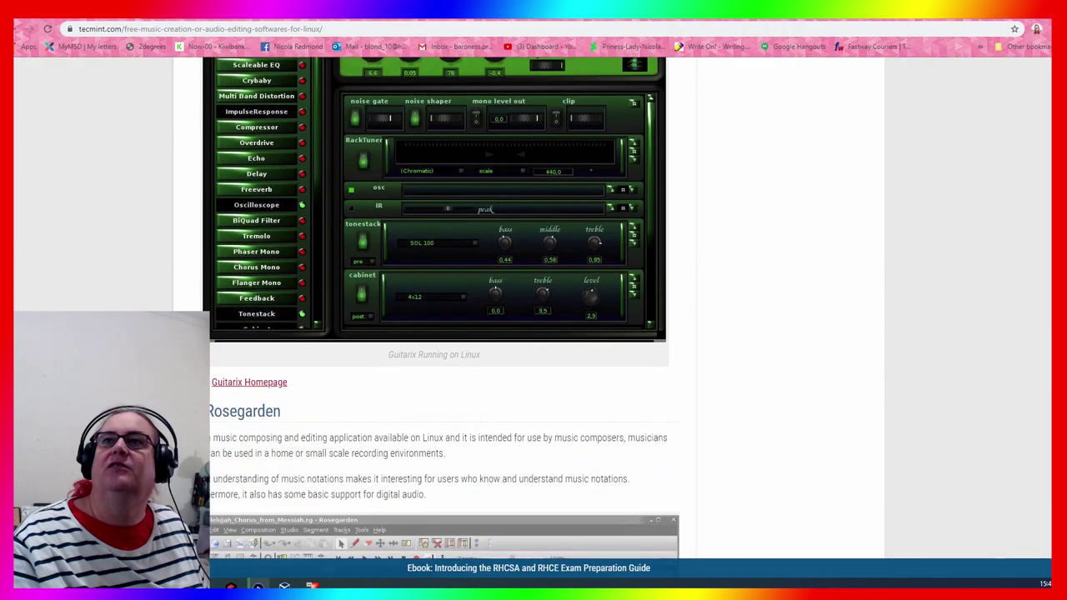
scroll(434, 308, "up", 1)
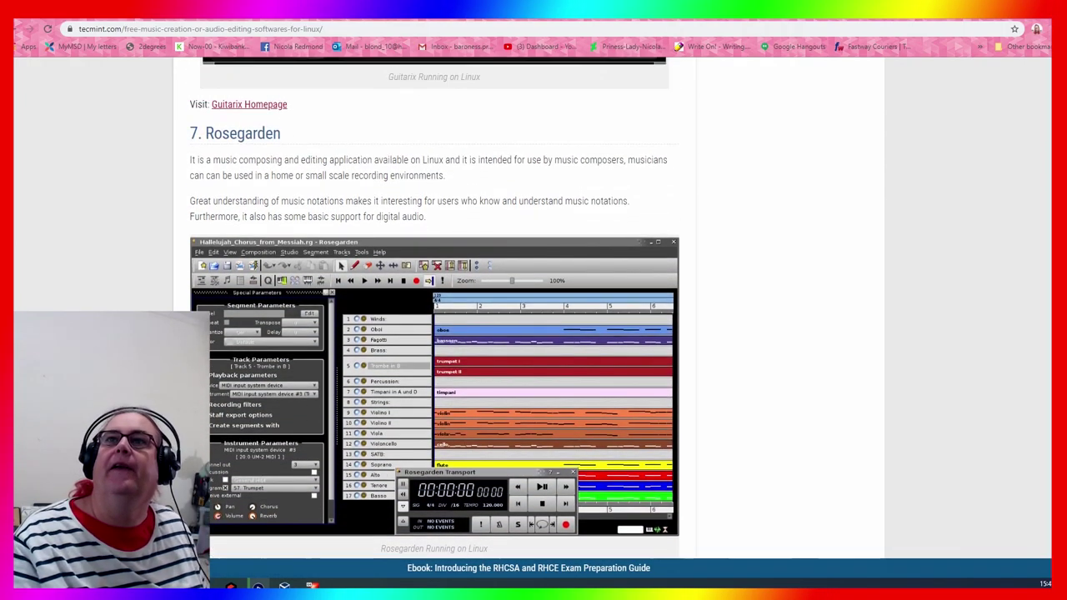
scroll(434, 308, "down", 3)
scroll(434, 309, "down", 5)
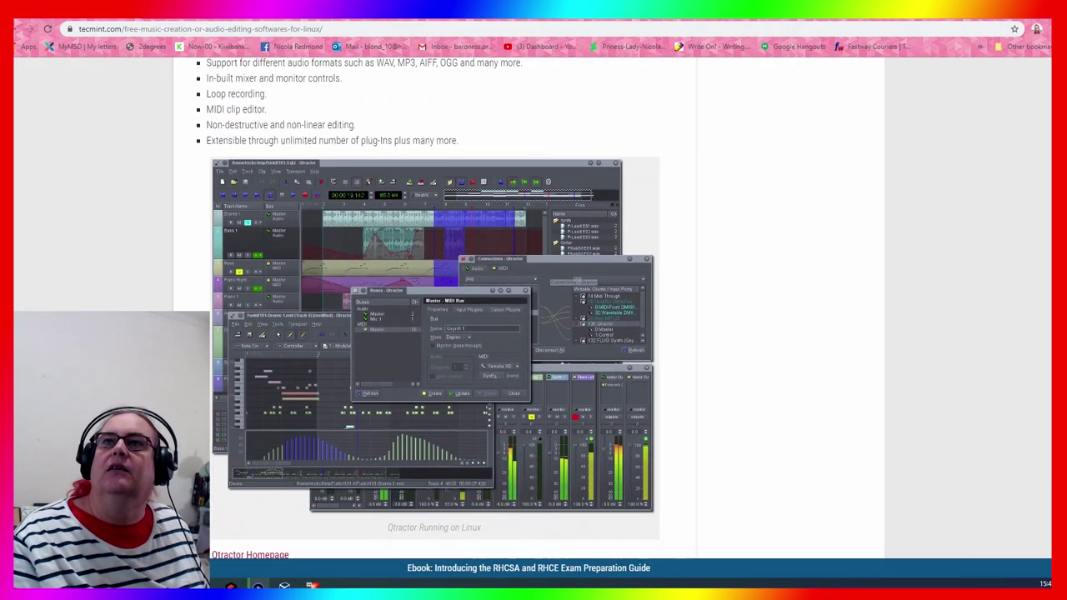
scroll(434, 308, "up", 3)
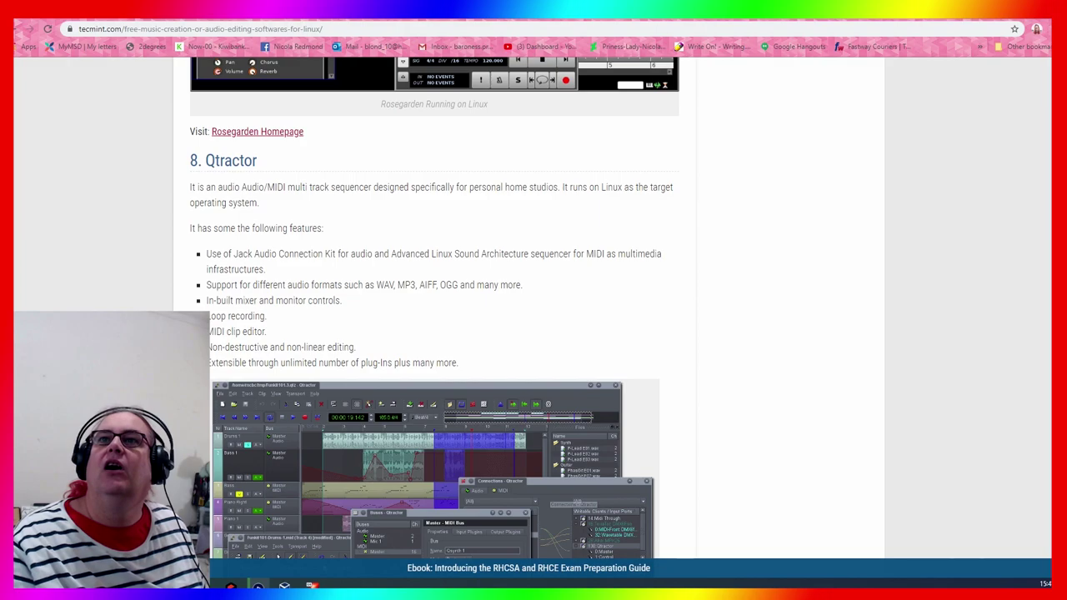
scroll(434, 308, "down", 5)
scroll(434, 309, "down", 4)
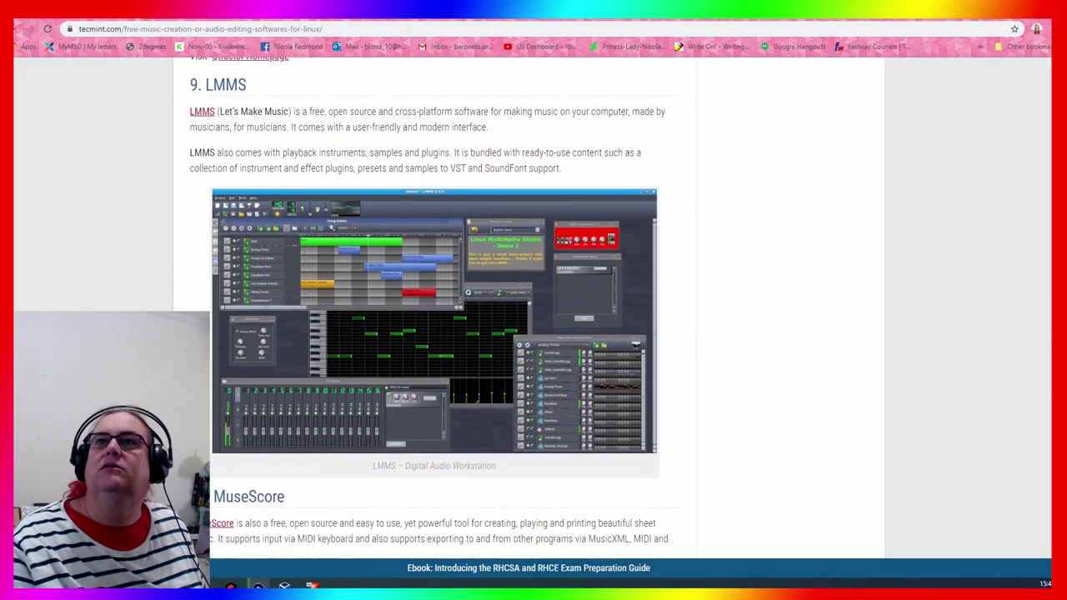
scroll(434, 308, "up", 1)
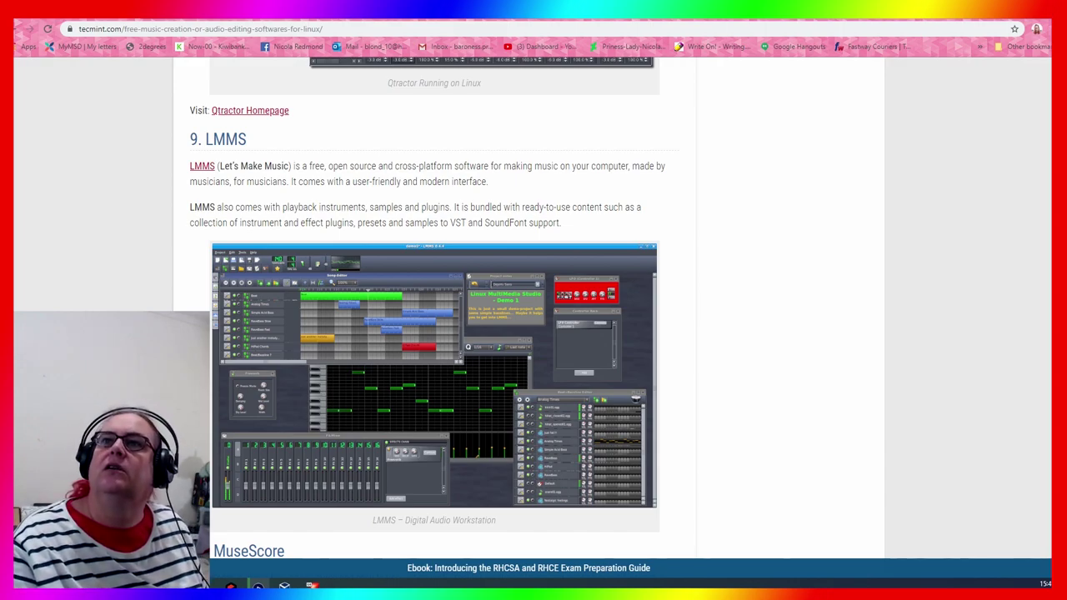
scroll(434, 308, "down", 1)
scroll(434, 309, "down", 8)
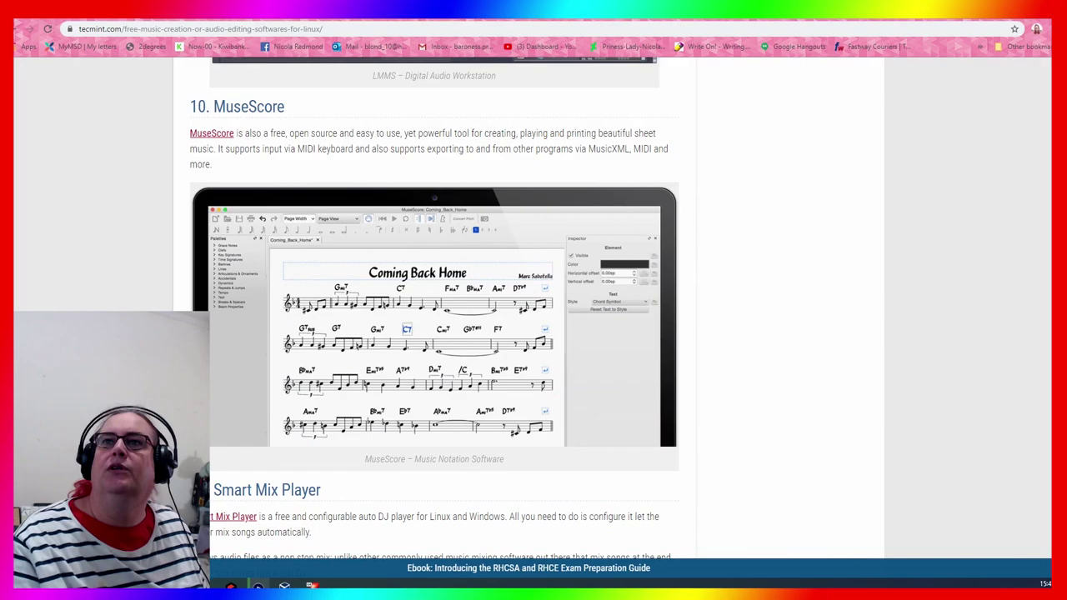
scroll(435, 308, "down", 7)
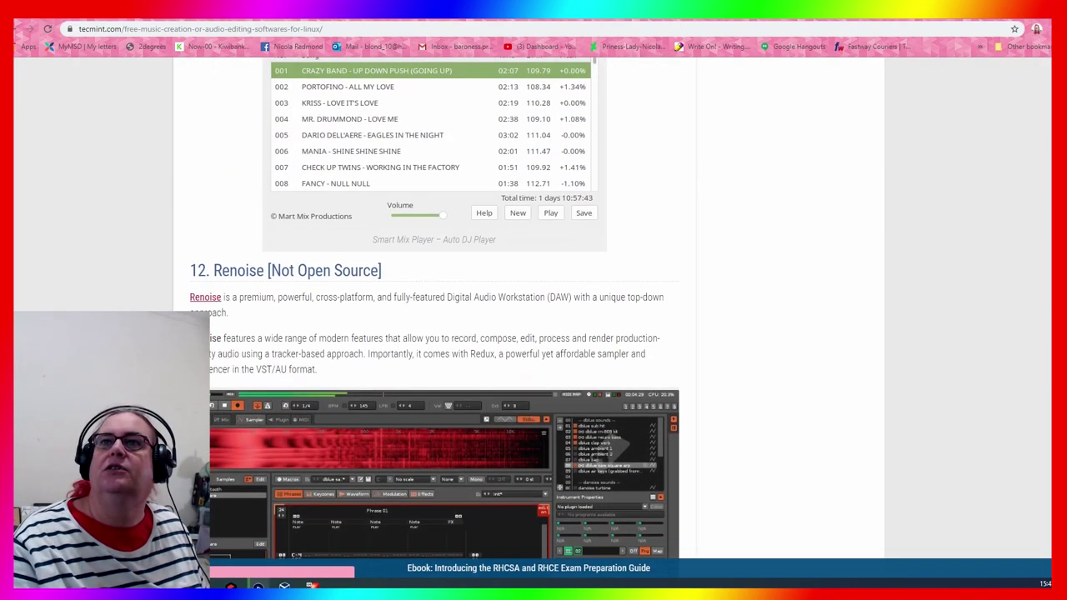
scroll(434, 309, "up", 1)
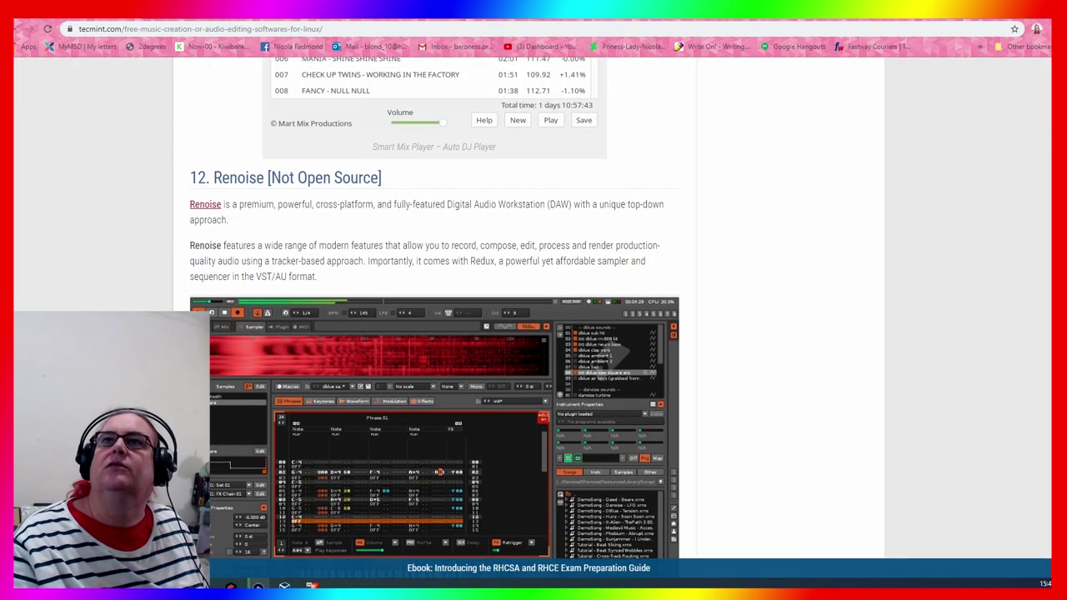
scroll(434, 308, "down", 4)
scroll(435, 308, "up", 3)
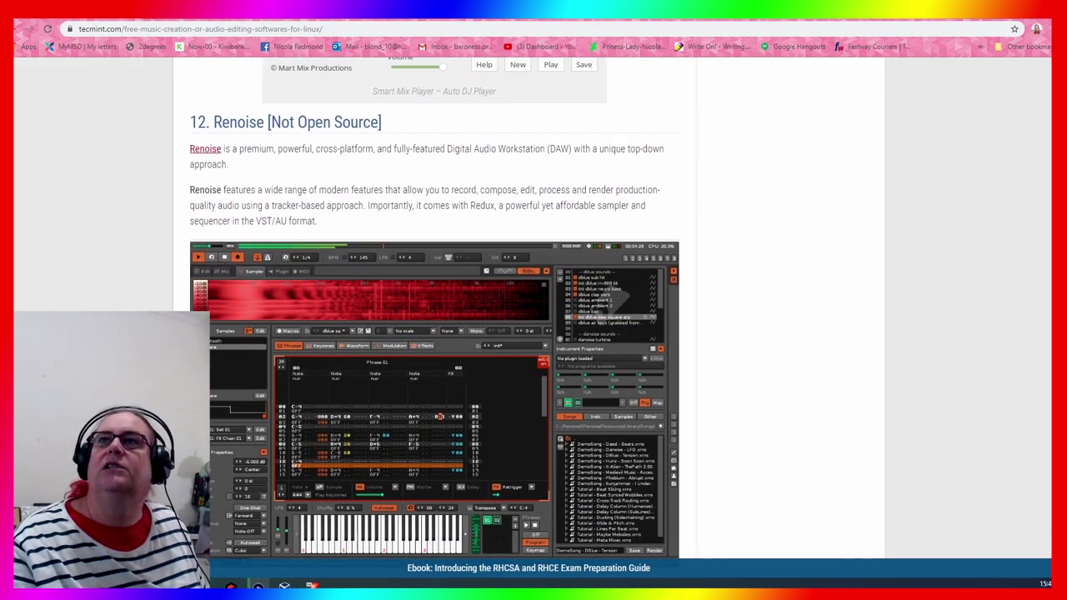
scroll(435, 317, "down", 5)
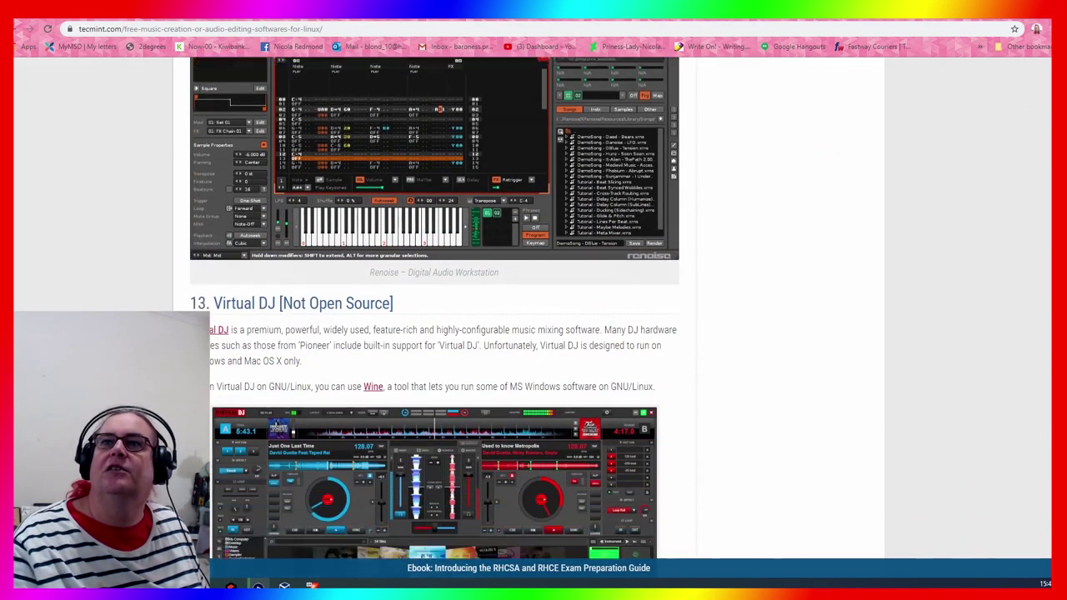
scroll(434, 317, "down", 3)
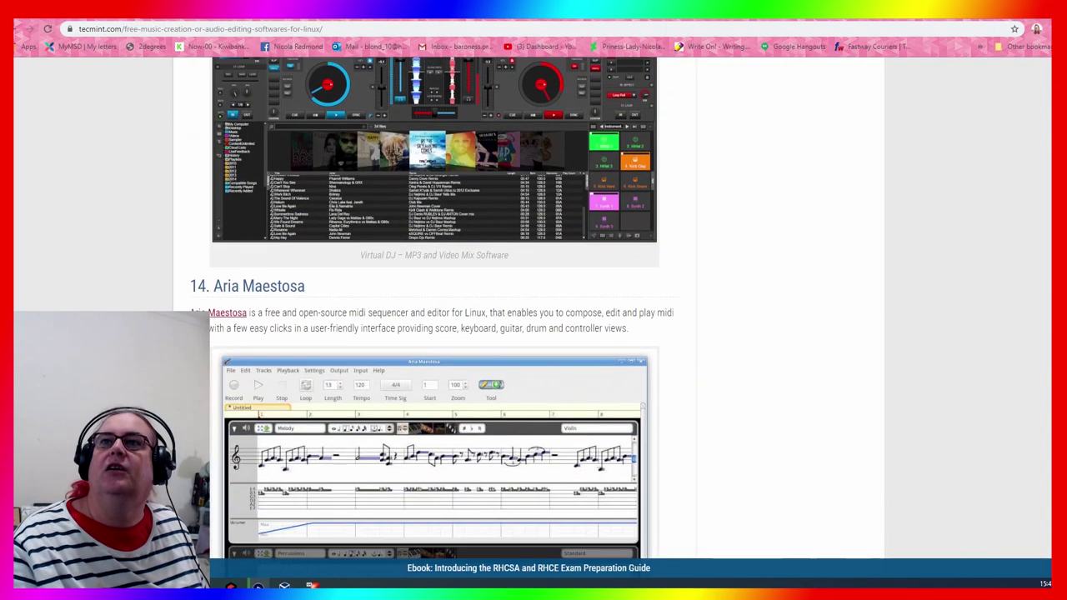
scroll(435, 317, "down", 5)
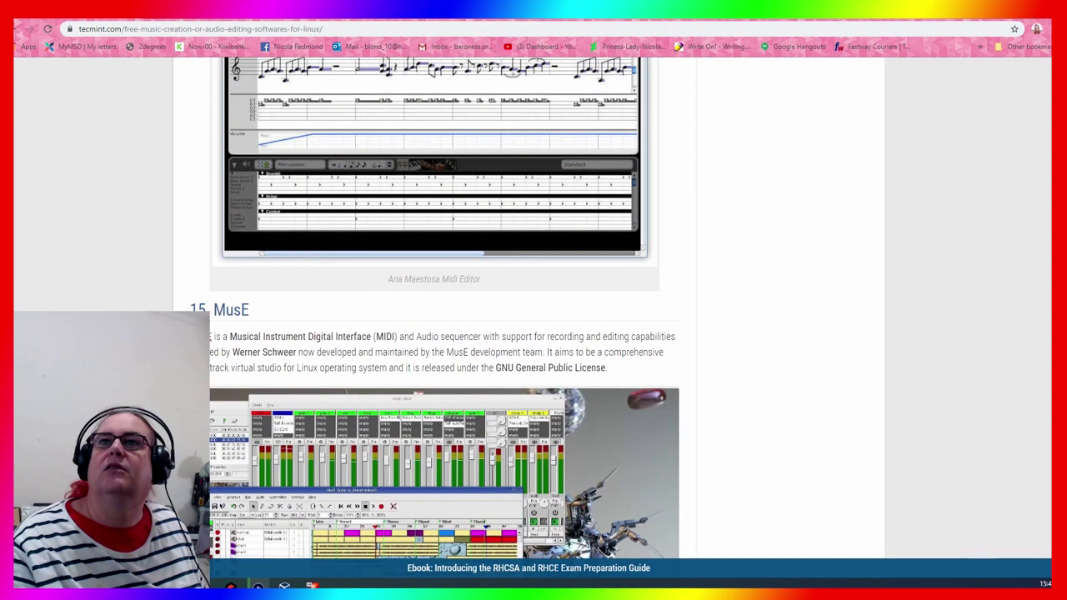
scroll(435, 316, "down", 2)
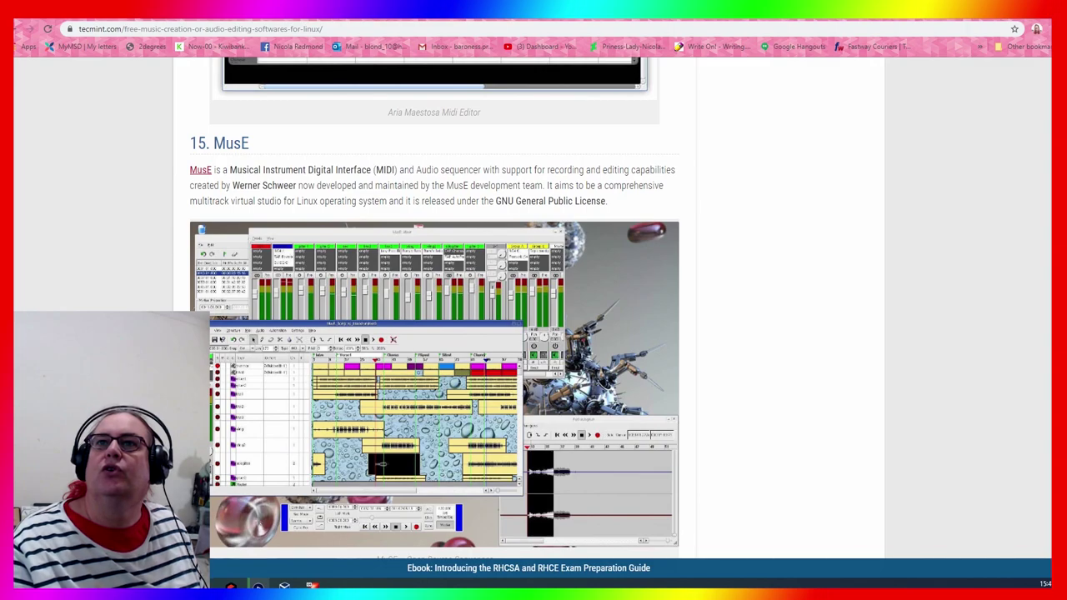
scroll(435, 317, "down", 2)
scroll(435, 317, "up", 1)
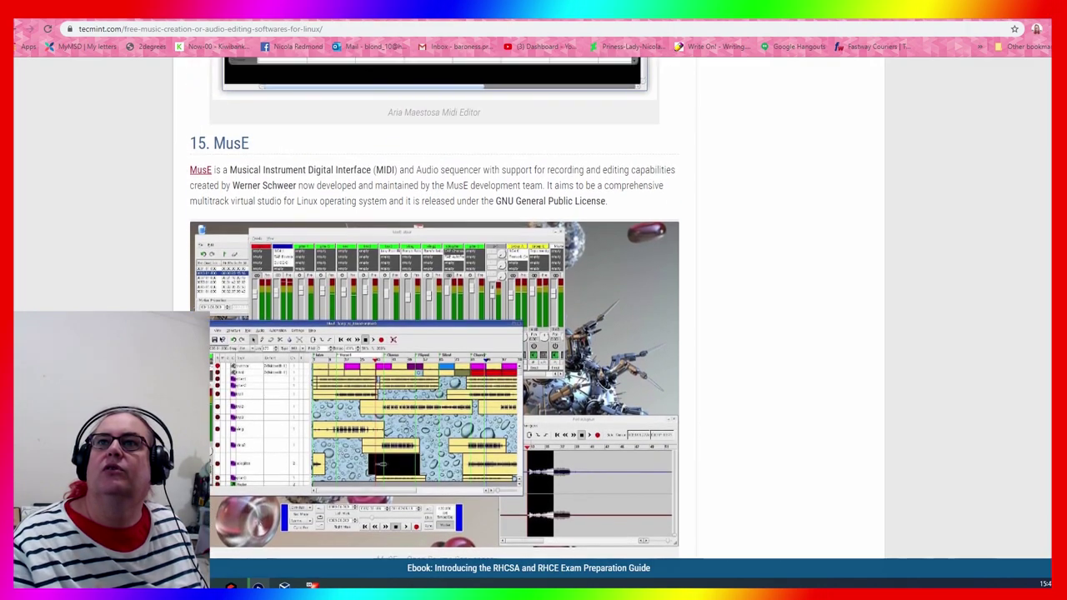
scroll(435, 317, "down", 8)
scroll(133, 264, "down", 4)
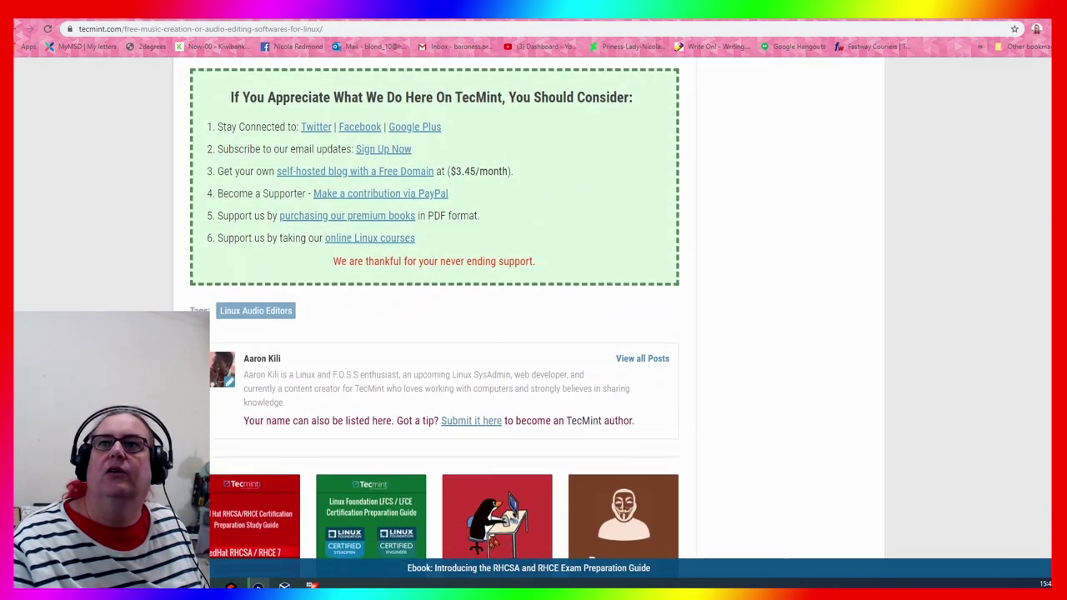
scroll(323, 242, "down", 3)
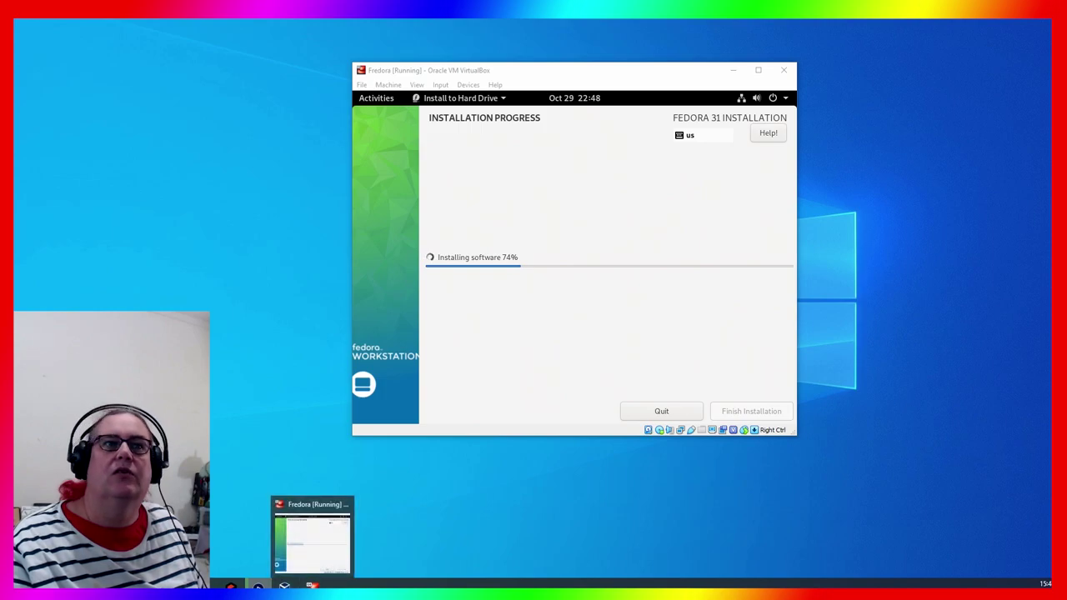
Glance at the Fedora install progress at 74%, then switch back to the TecMint article
key("alt+Tab")
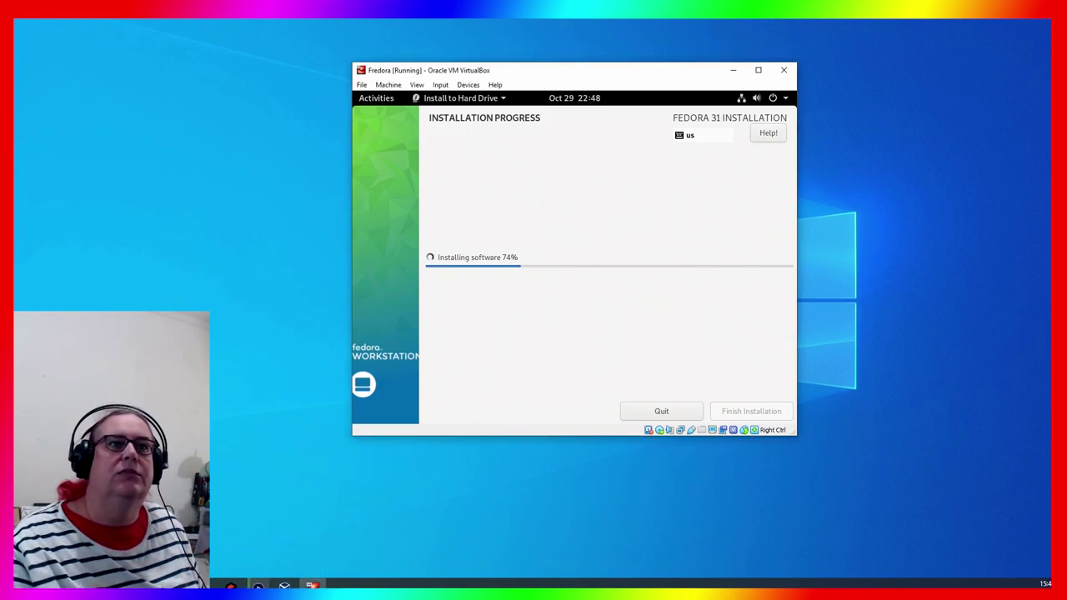
key("alt+Tab")
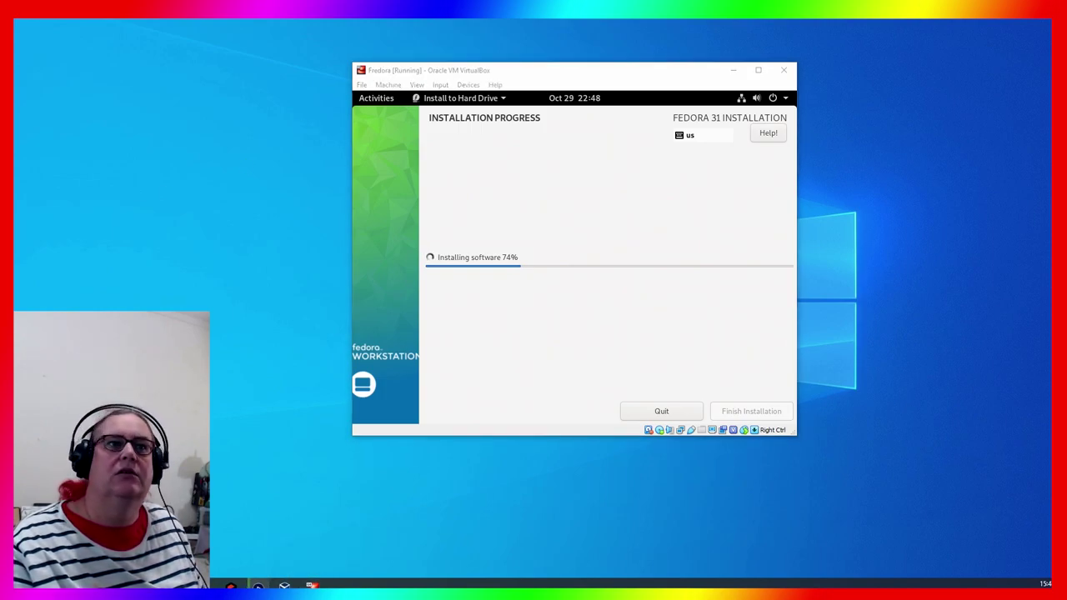
key("alt+Tab")
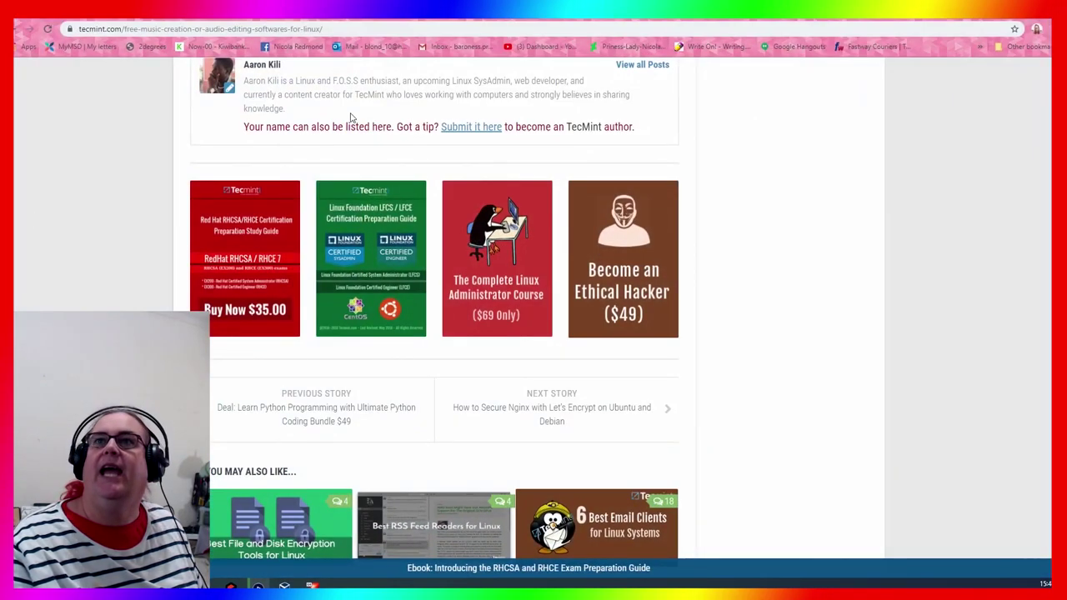
Search Google in a new tab for 'linux video editing software'
key("ctrl+t")
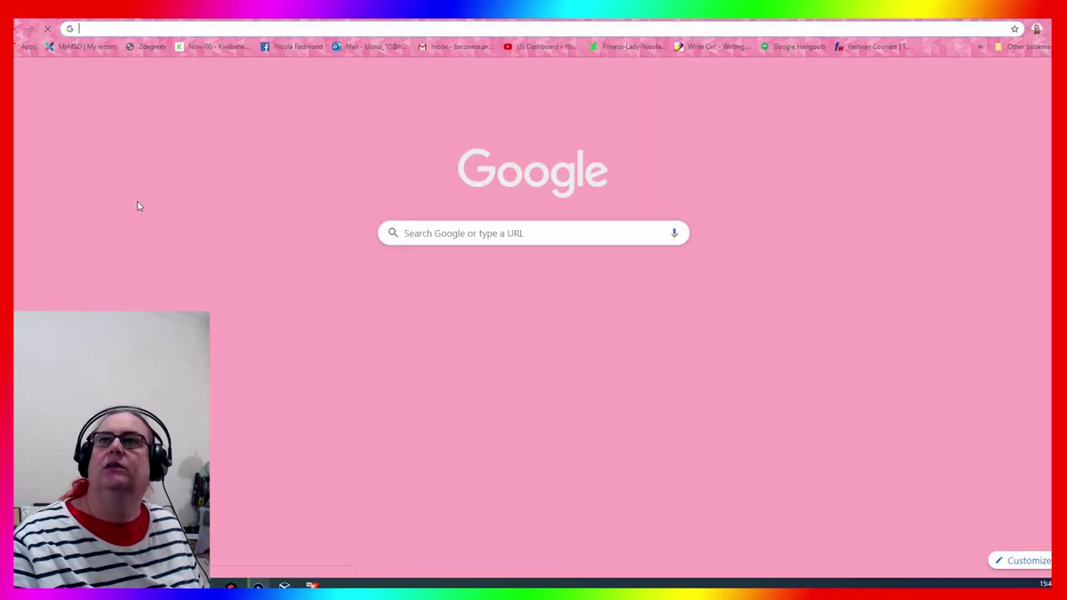
left_click(429, 237)
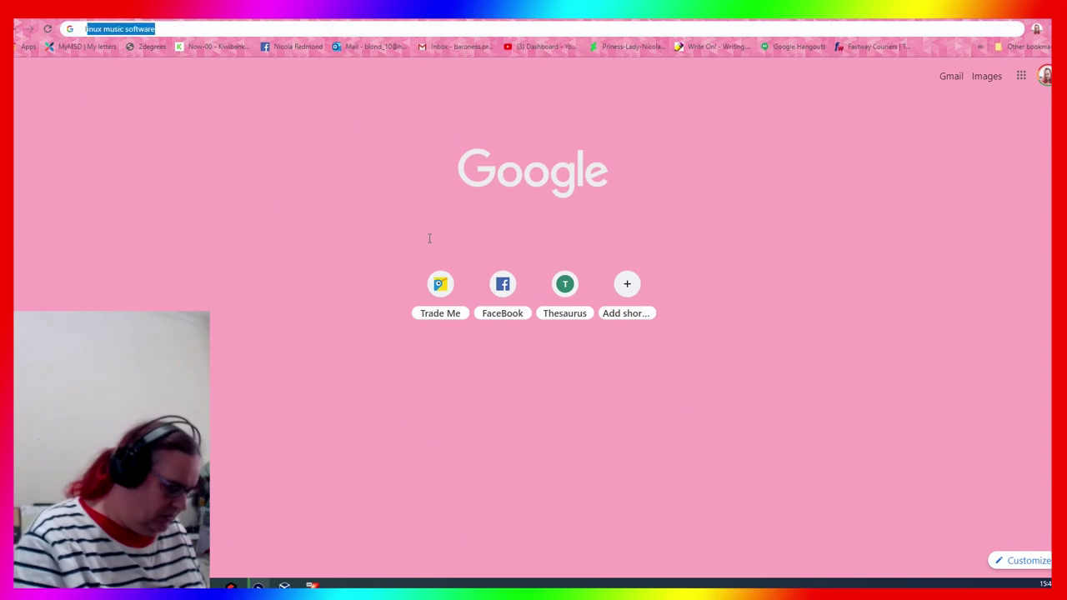
type("linu")
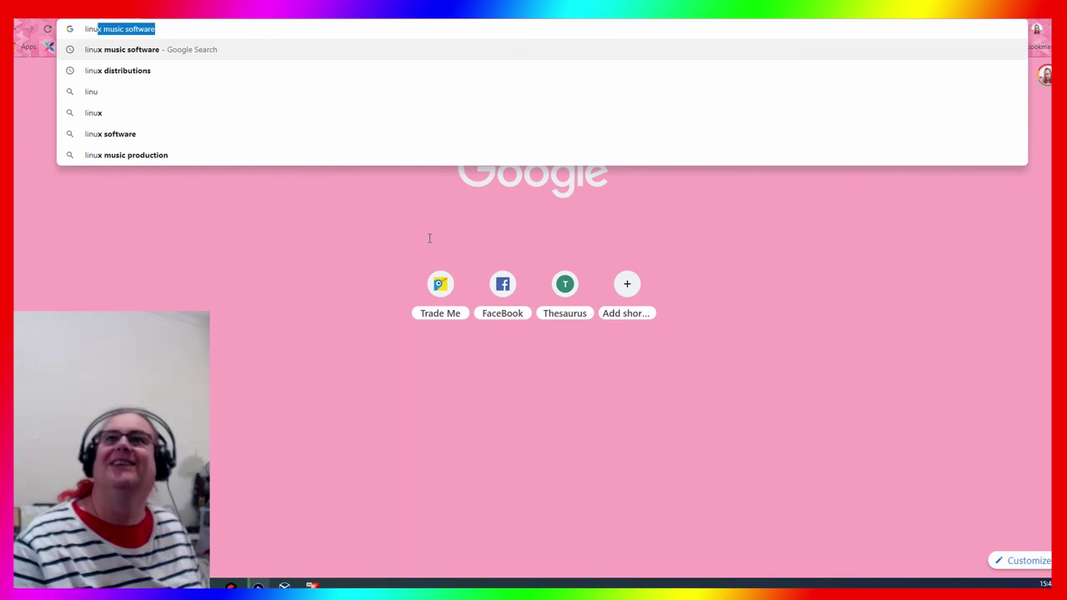
key("BackSpace")
type("x")
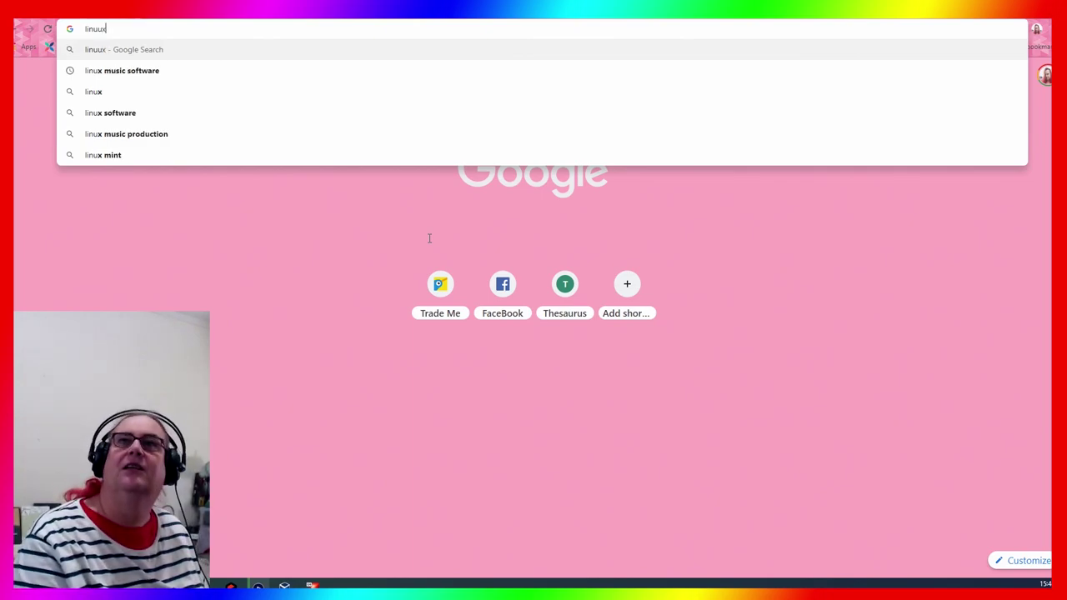
key("BackSpace")
type("x")
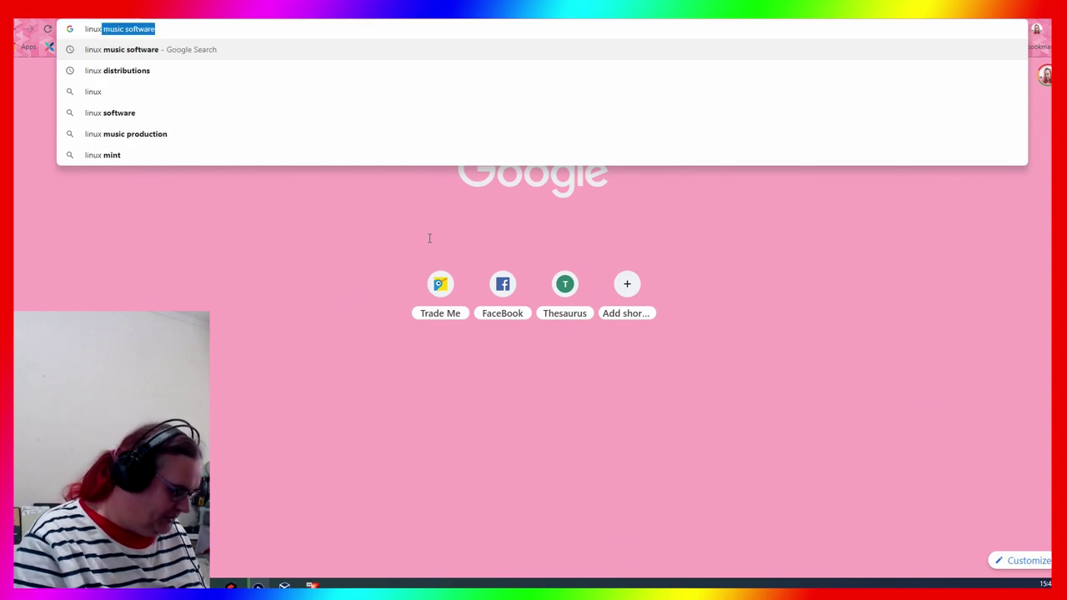
type(" v")
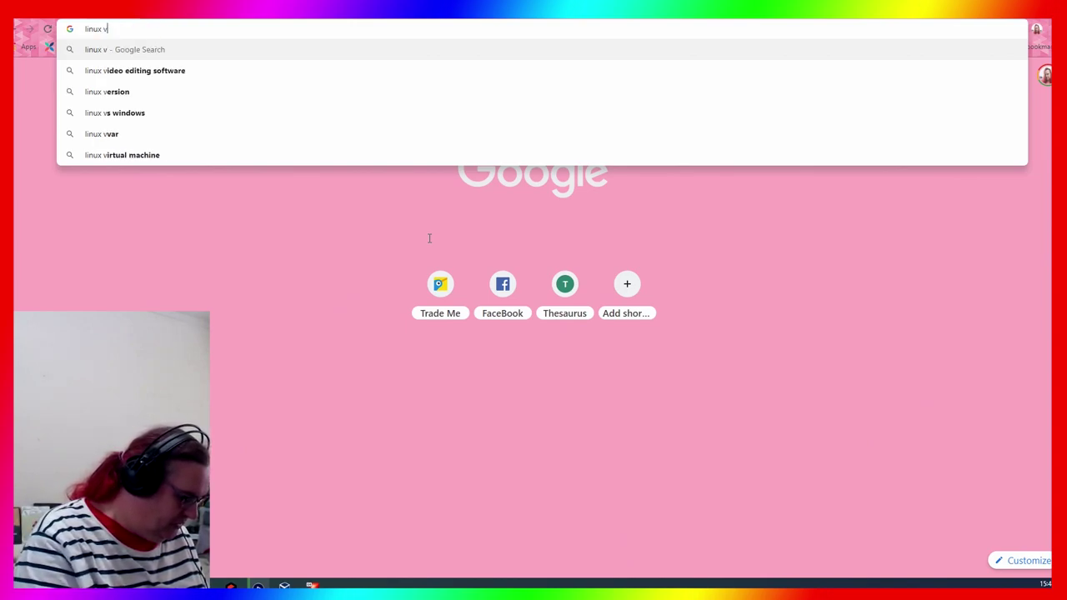
type("ideo editing")
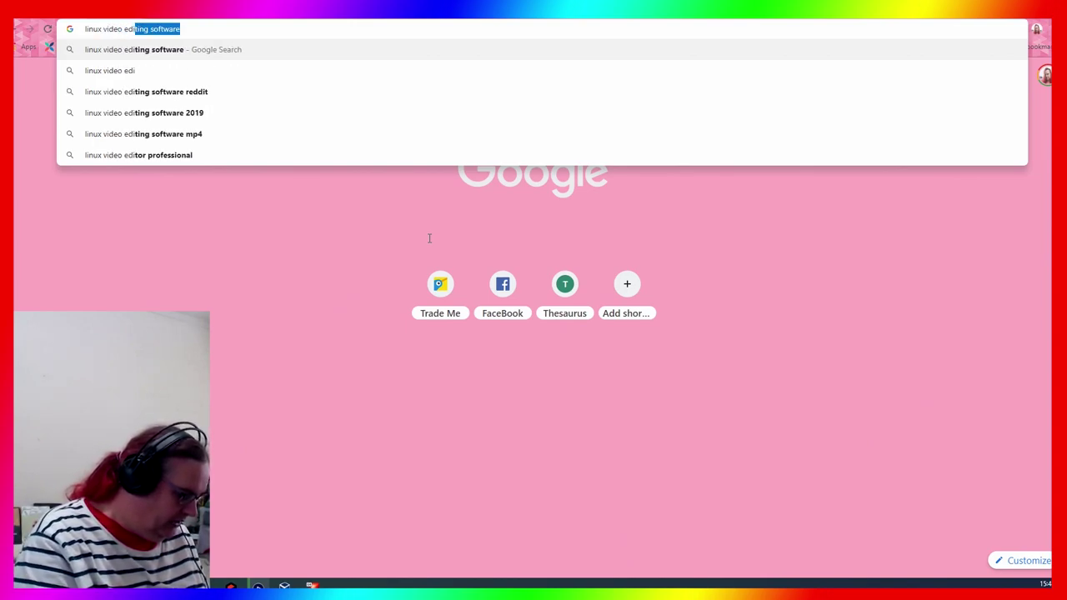
key("Return")
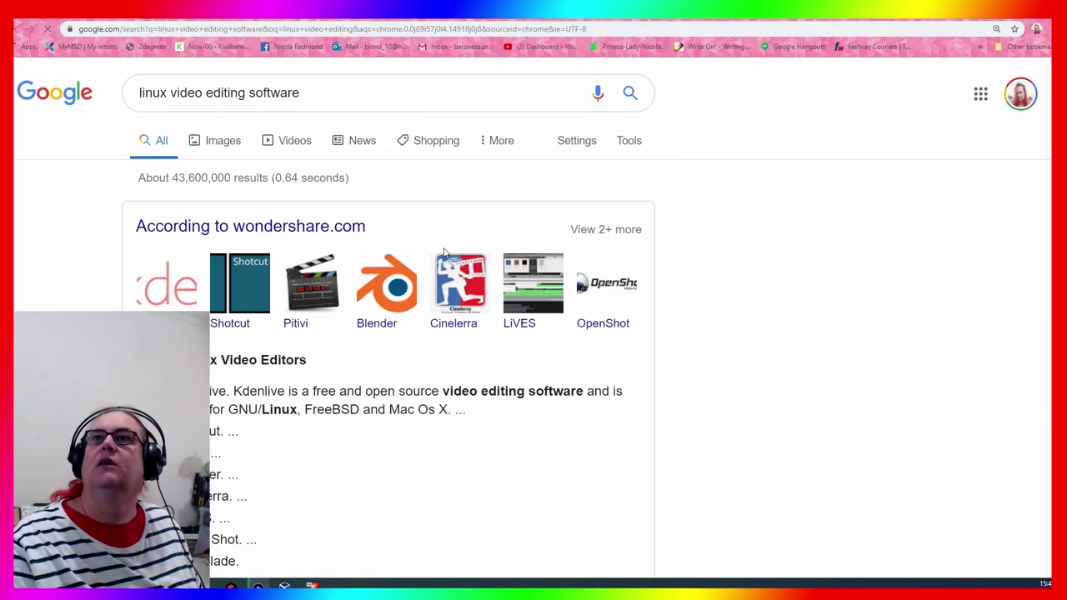
Open OpenShot from the video editor results and browse openshot.org down to Our Features
scroll(788, 268, "down", 2)
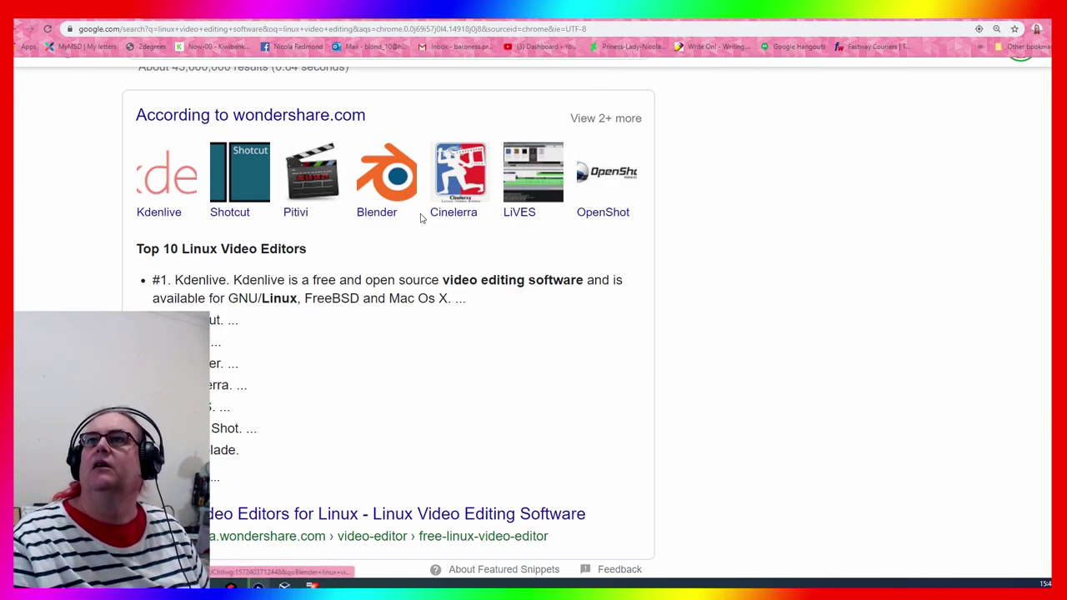
left_click(618, 212)
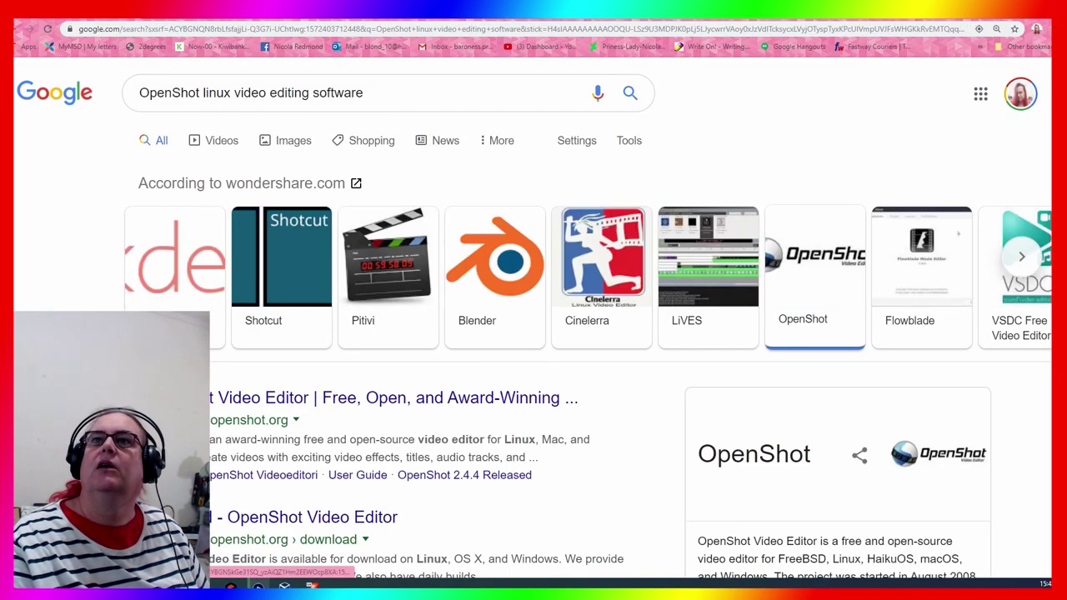
left_click(392, 402)
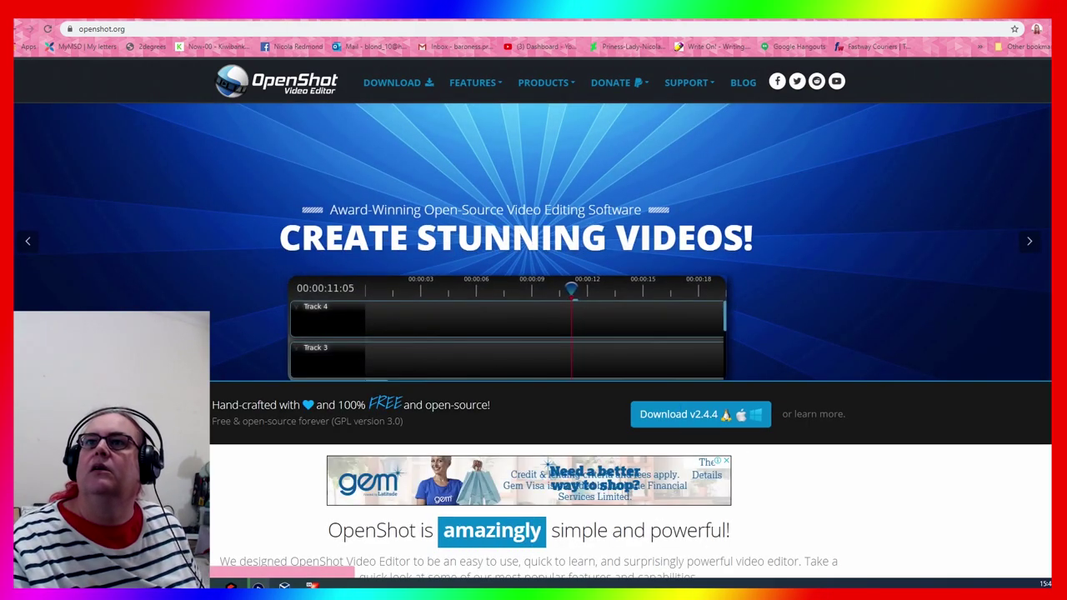
scroll(393, 269, "down", 3)
scroll(533, 333, "down", 8)
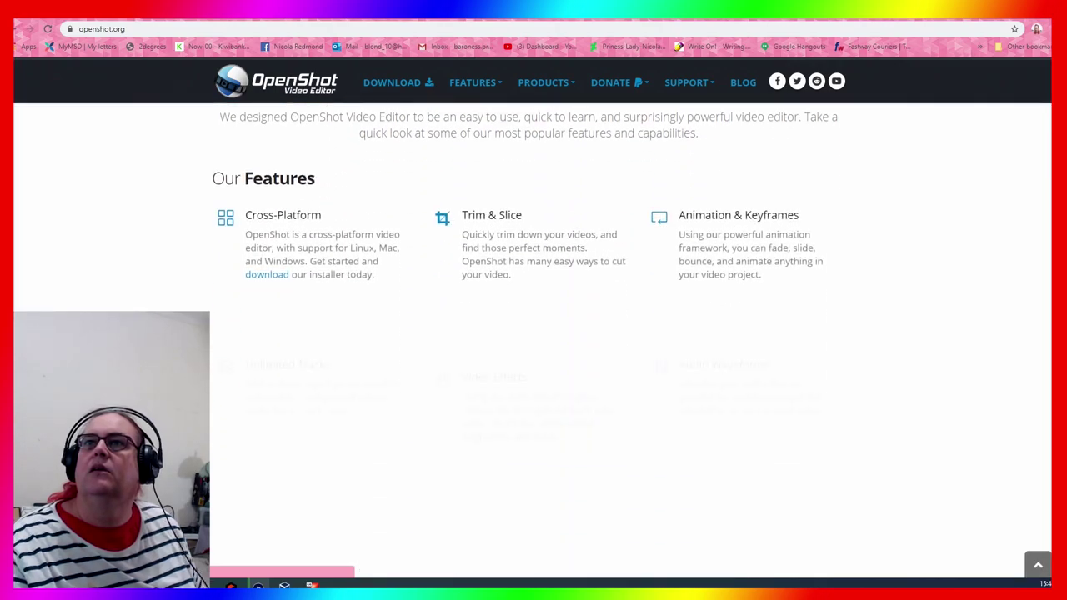
scroll(533, 334, "up", 10)
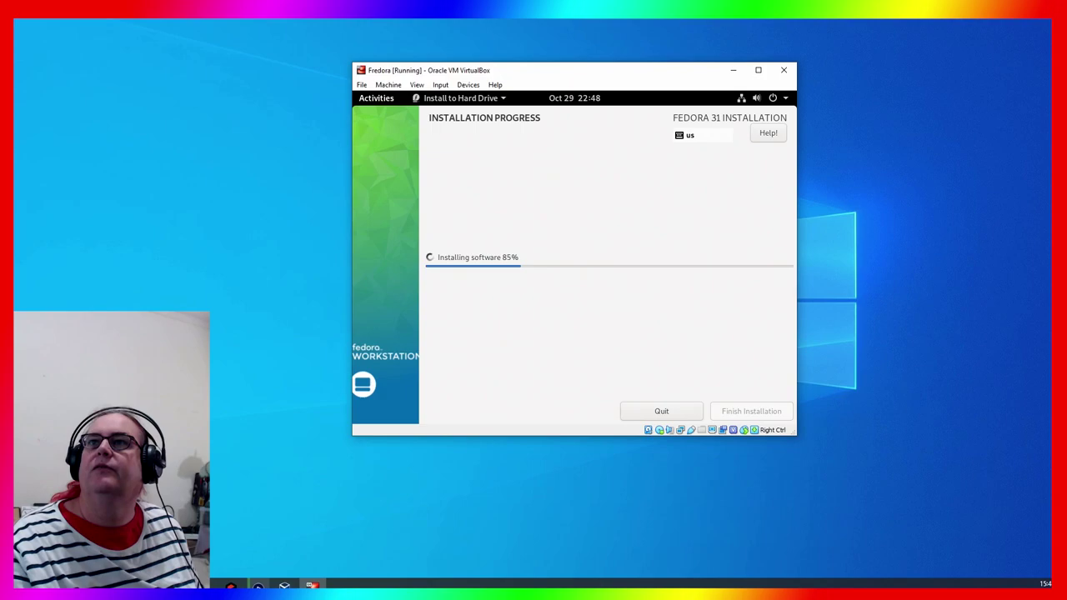
Check the Fedora install has reached 86% in the VM window, then return to openshot.org
left_click_drag(658, 74, 700, 73)
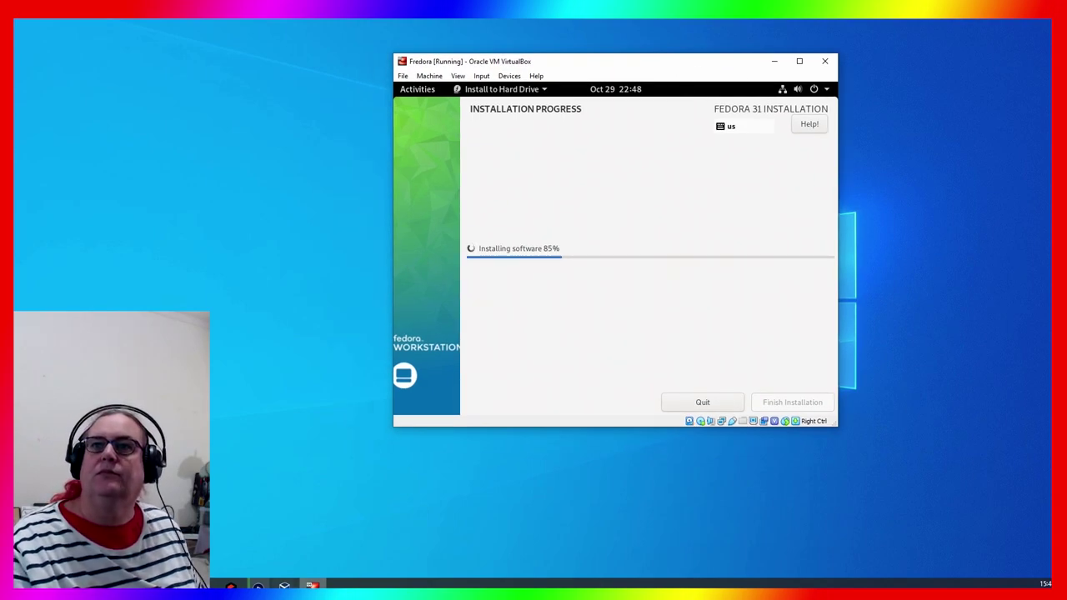
left_click(312, 585)
left_click(312, 585)
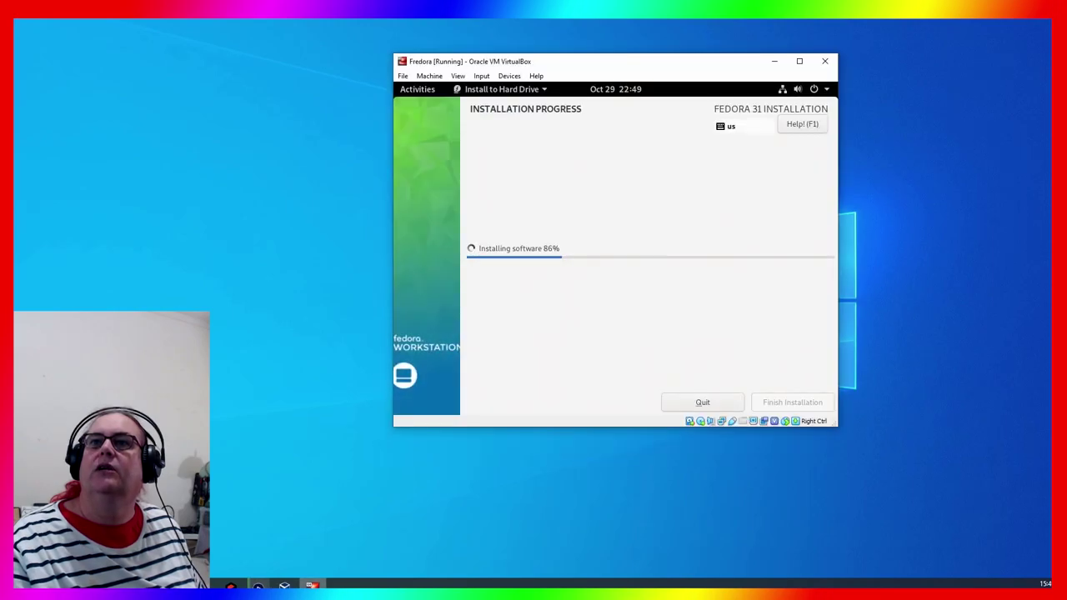
left_click(230, 585)
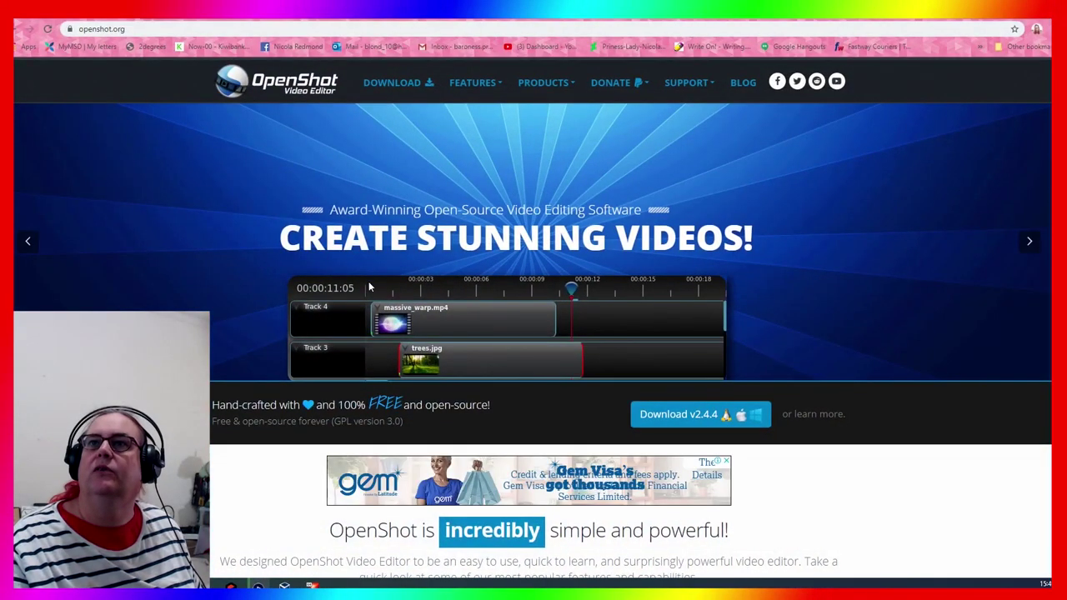
Scroll the openshot.org homepage past Trim & Slice, Video Effects and Title Editor, then back to the top banner
scroll(228, 286, "down", 4)
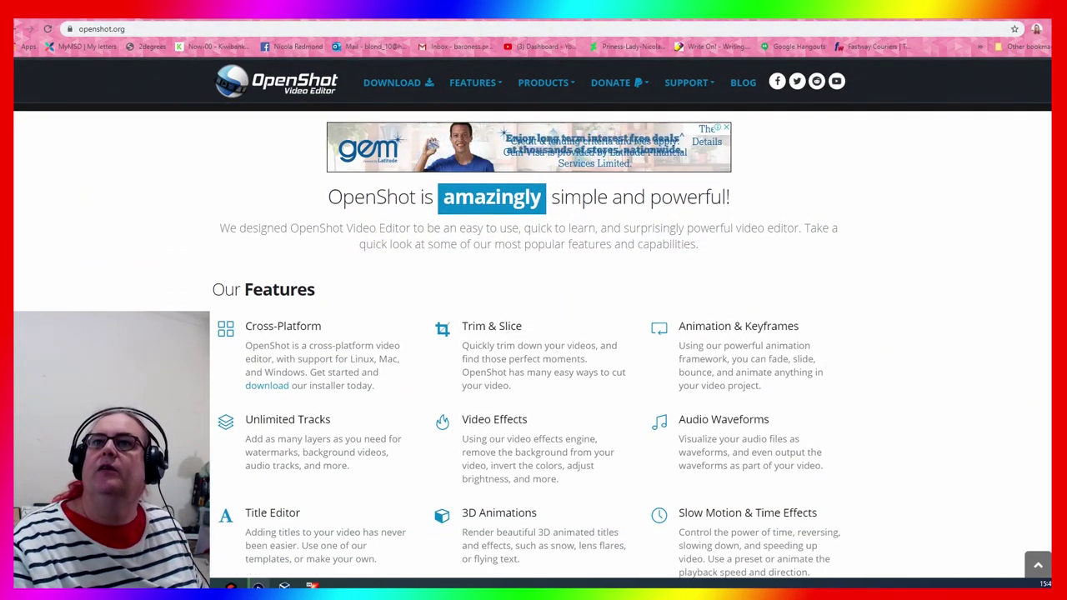
scroll(533, 334, "down", 1)
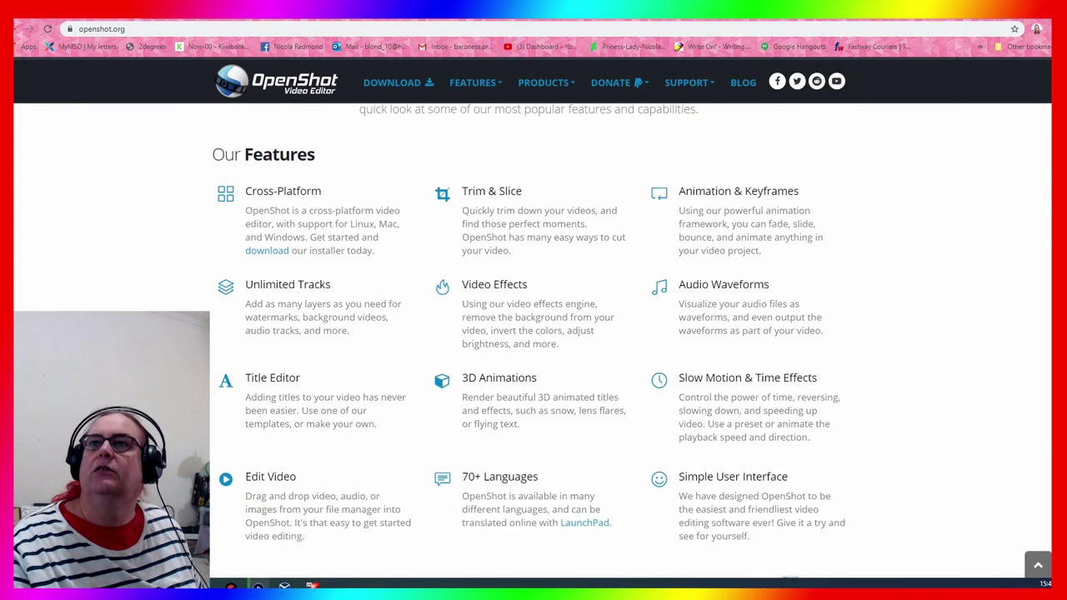
scroll(528, 343, "down", 1)
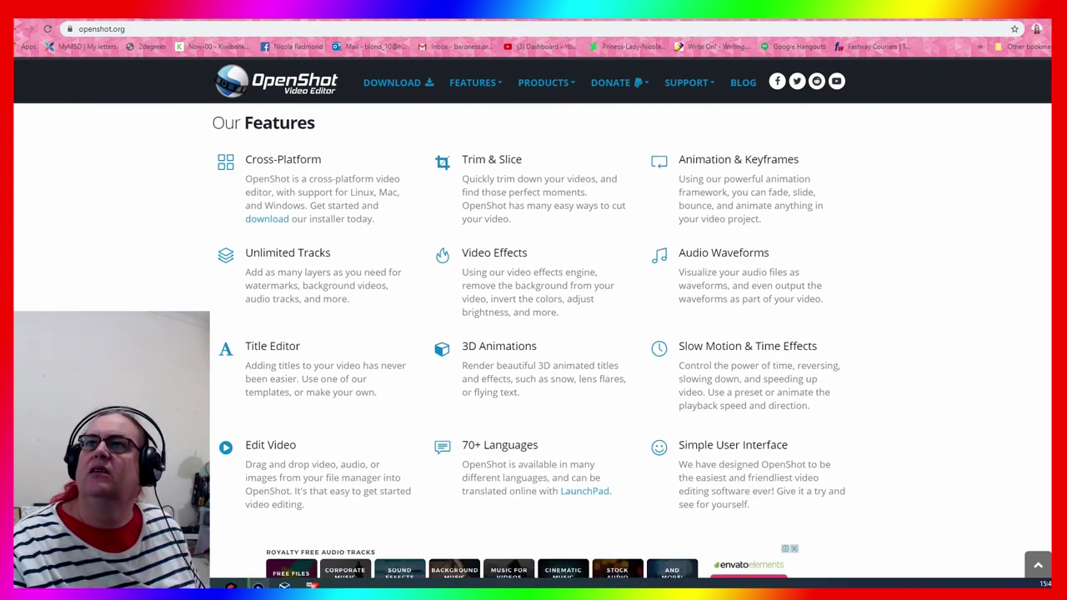
scroll(533, 342, "down", 2)
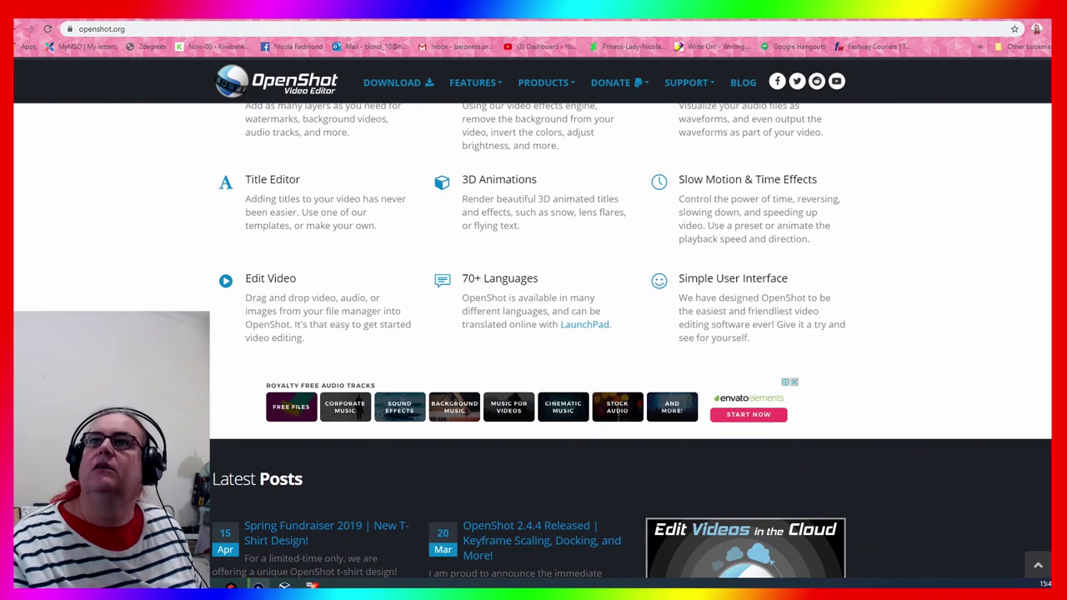
scroll(533, 341, "up", 2)
scroll(533, 342, "up", 2)
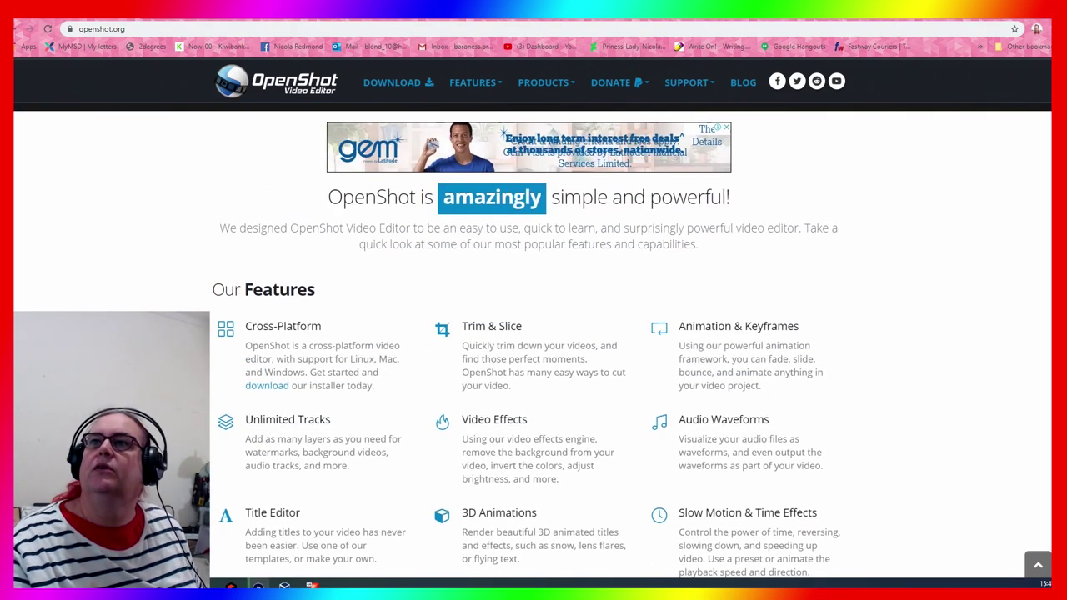
scroll(534, 342, "up", 3)
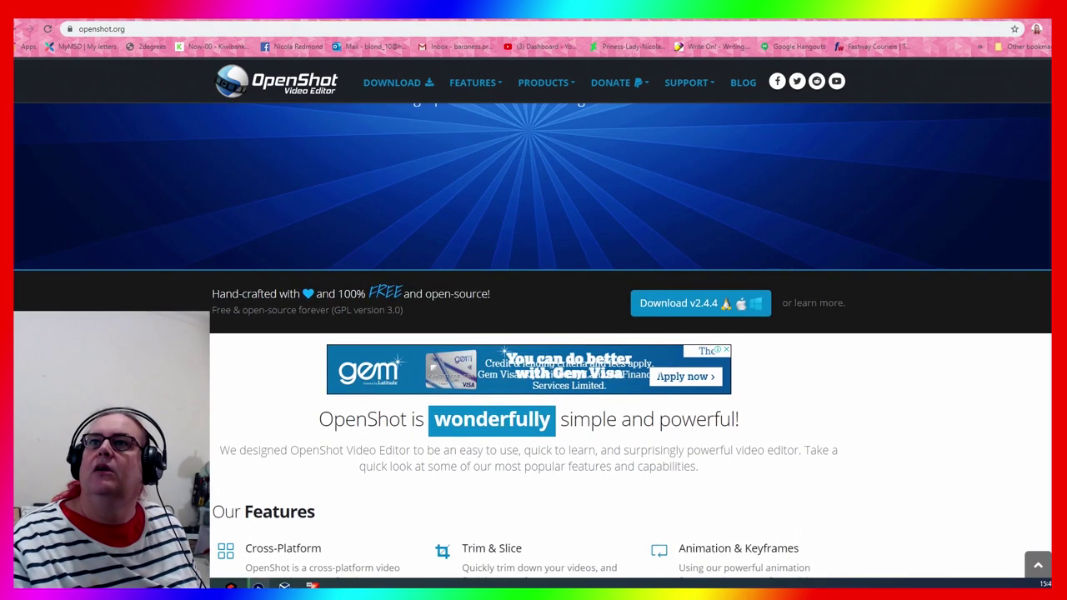
scroll(534, 342, "up", 2)
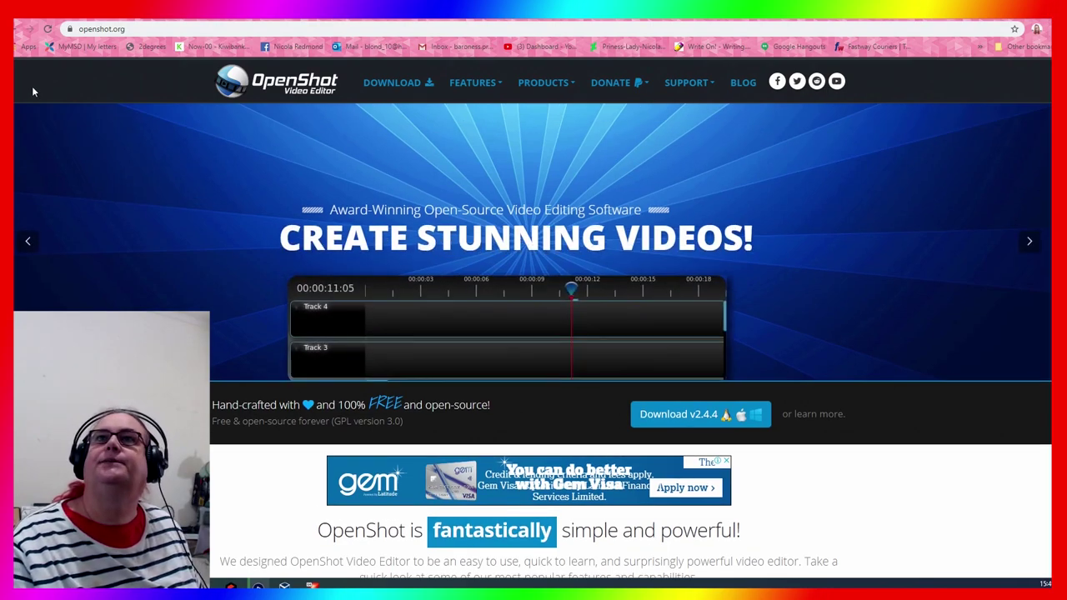
Go back to the OpenShot Google results and scroll through them
left_click(27, 28)
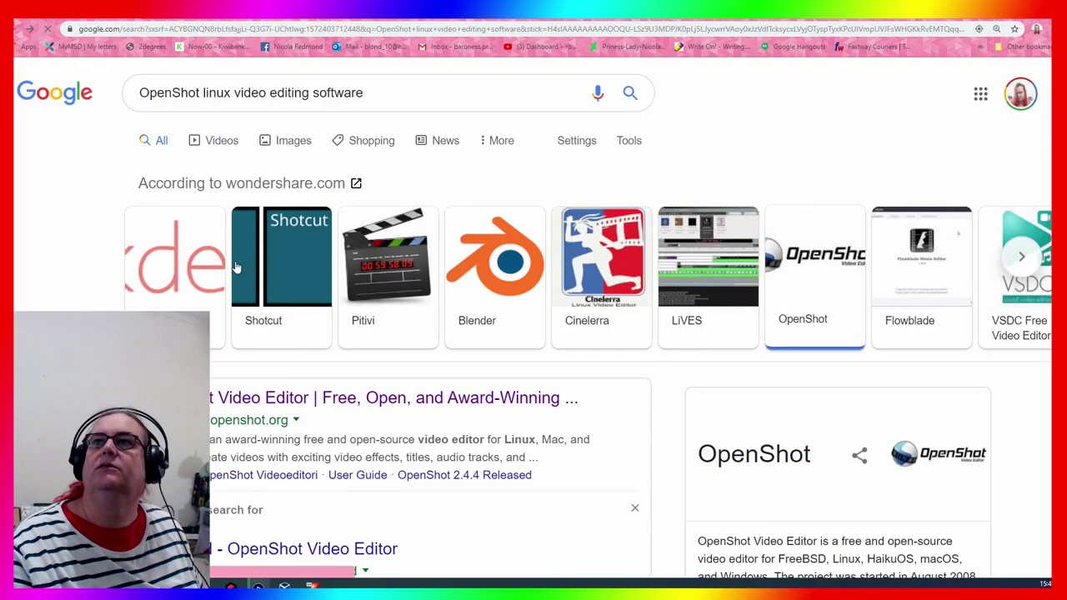
scroll(240, 169, "down", 3)
scroll(396, 342, "down", 2)
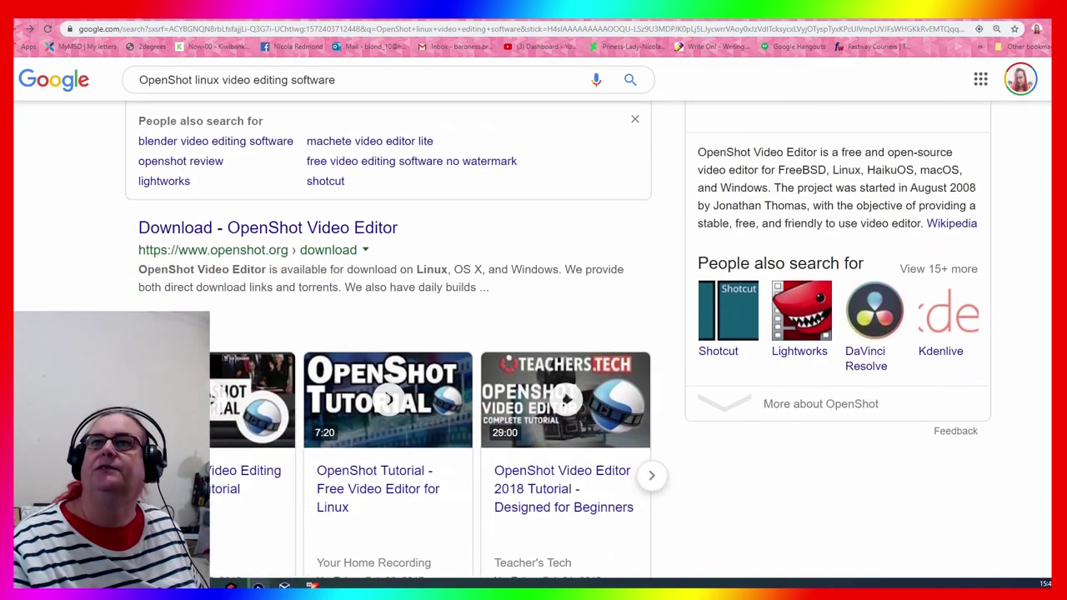
scroll(396, 334, "down", 6)
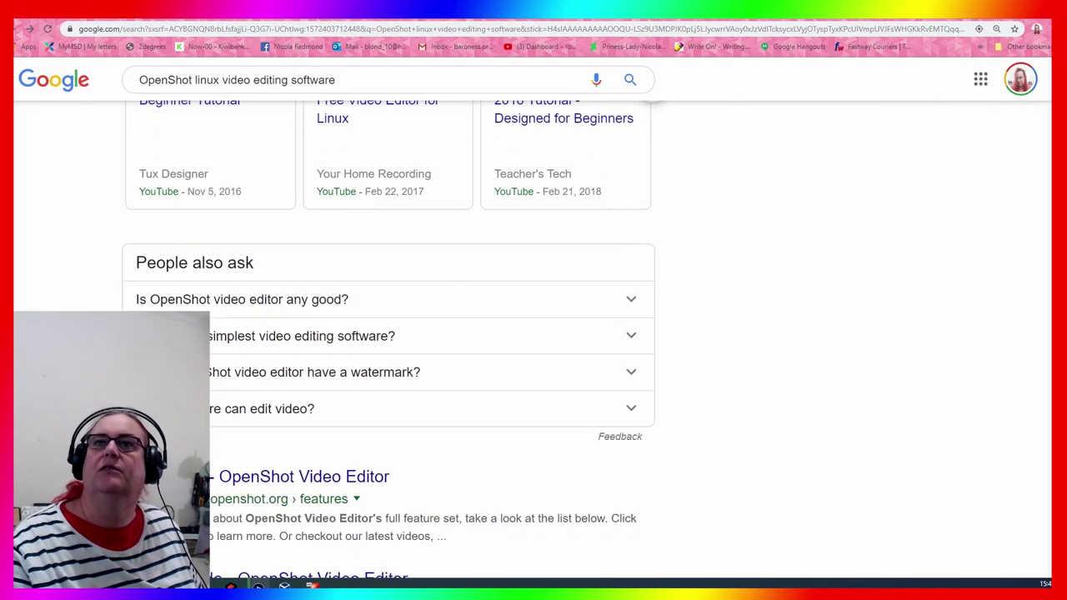
scroll(388, 333, "down", 3)
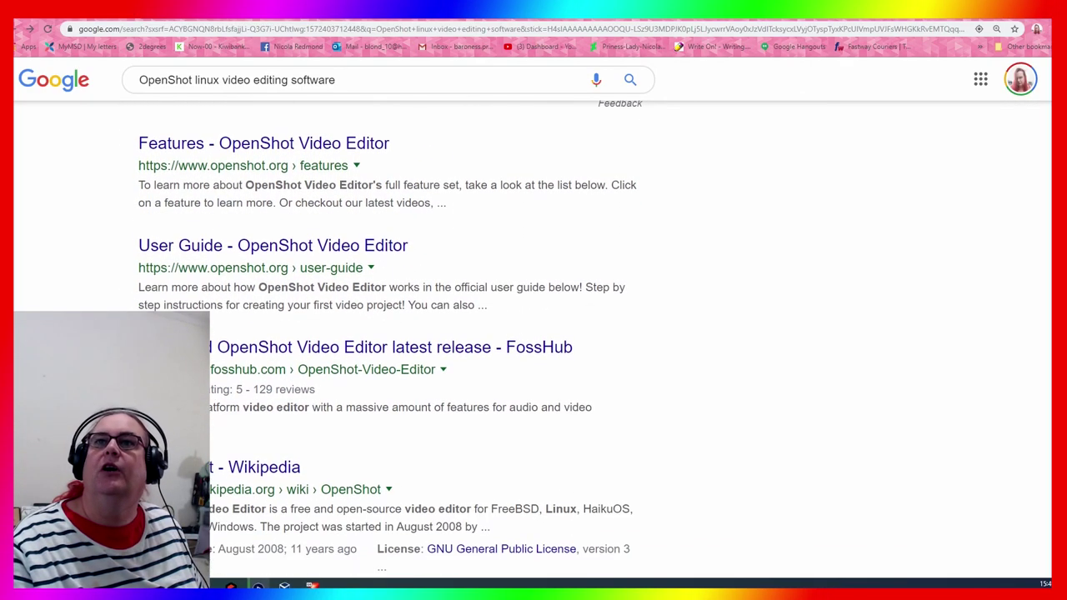
scroll(388, 333, "down", 6)
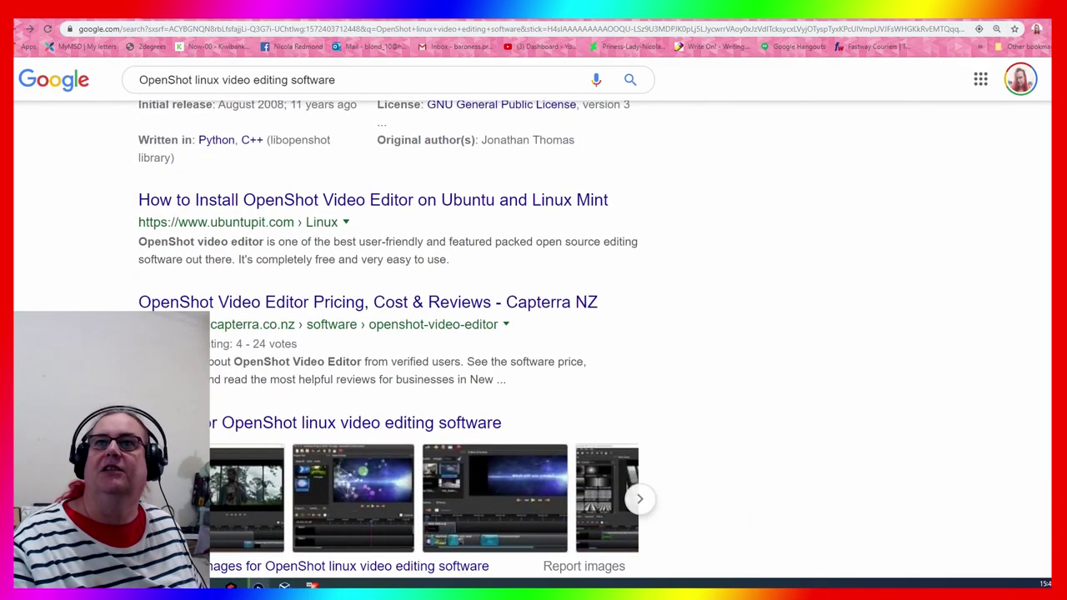
scroll(389, 333, "down", 4)
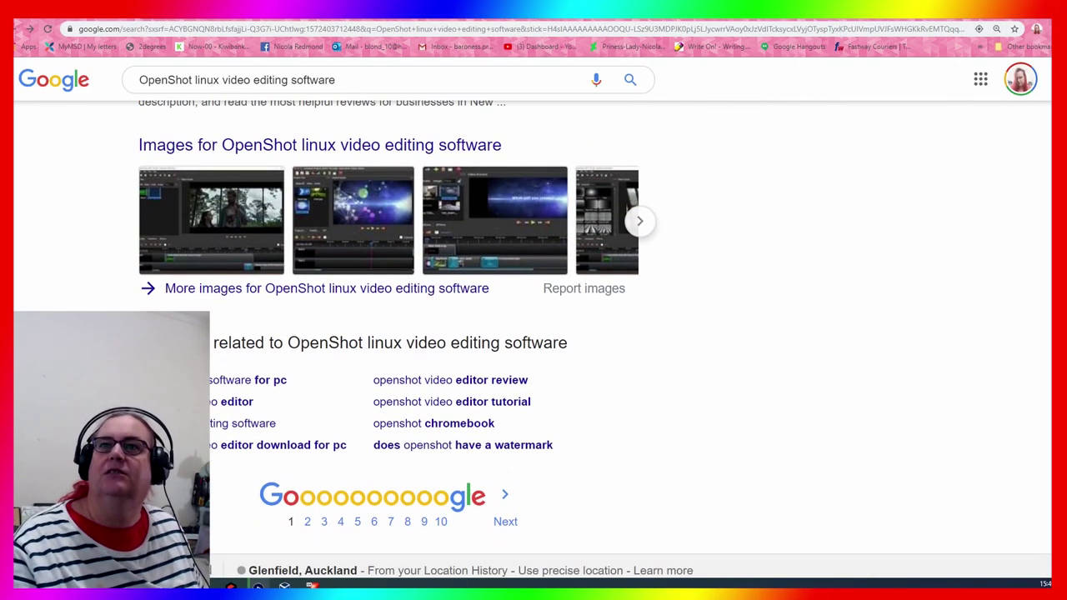
scroll(333, 160, "up", 20)
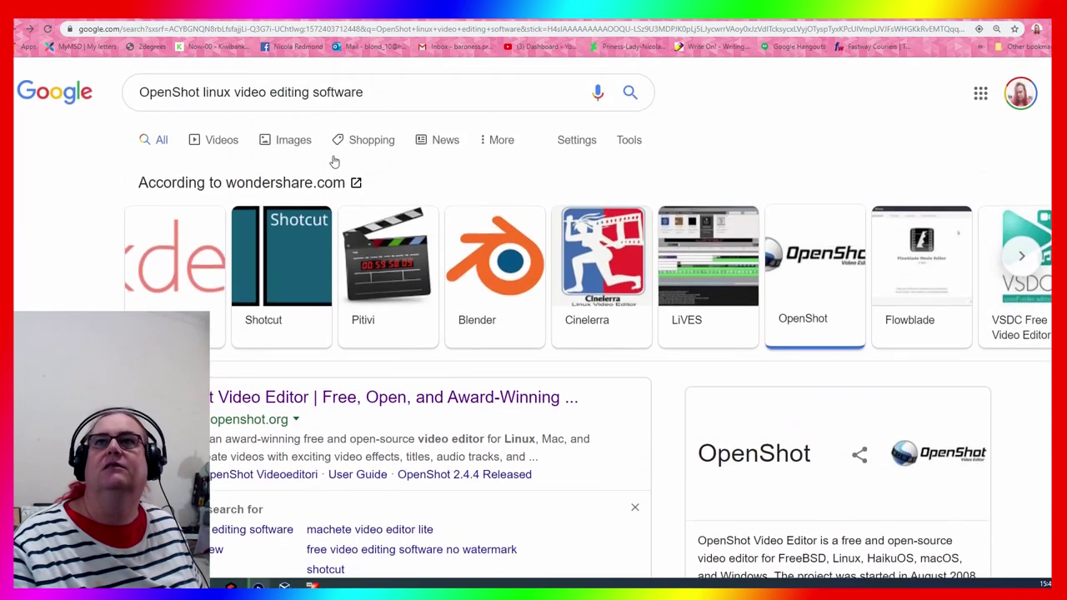
Remove 'OpenShot' from the query, rerun the search, and open the Top 12 Video Editors for Linux article
left_click(391, 90)
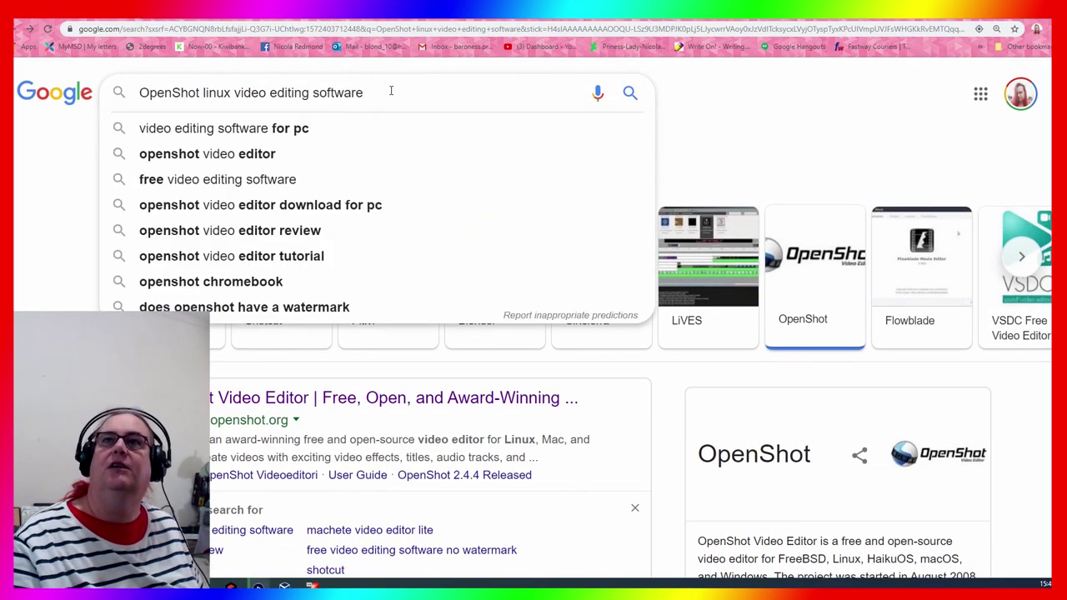
key("Home")
key("Delete")
key("Delete")
key("Delete")
key("Delete")
key("Delete")
key("Delete")
key("Delete")
key("Delete")
key("Delete")
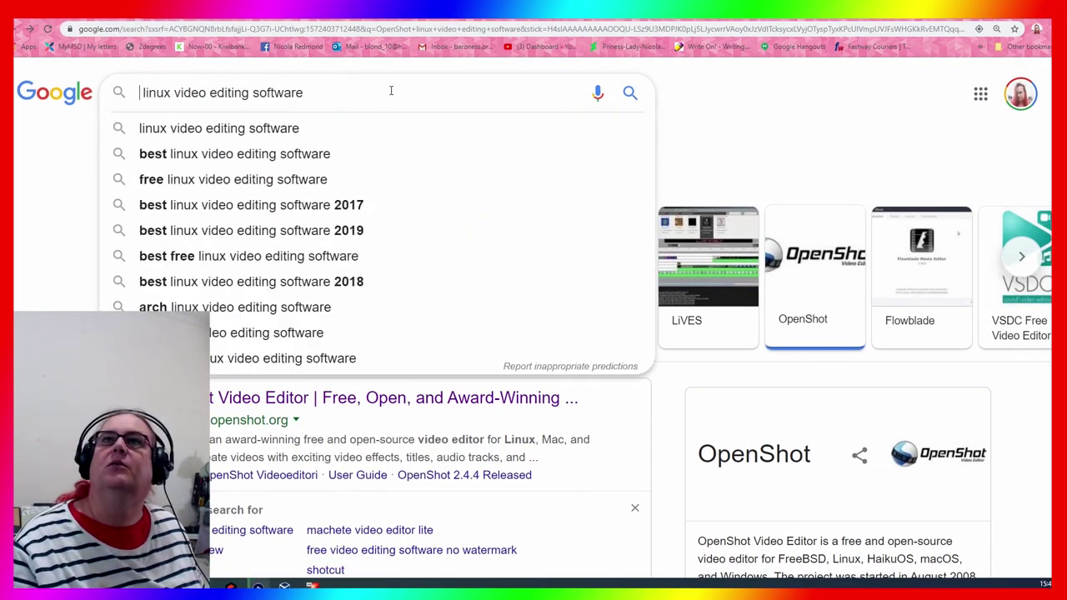
key("Return")
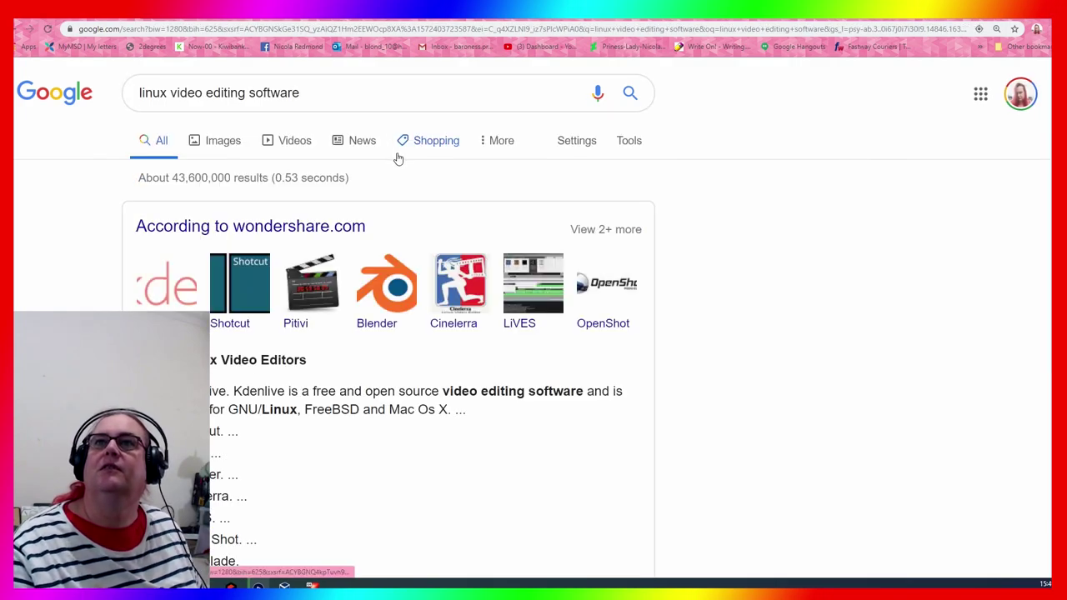
scroll(707, 313, "down", 2)
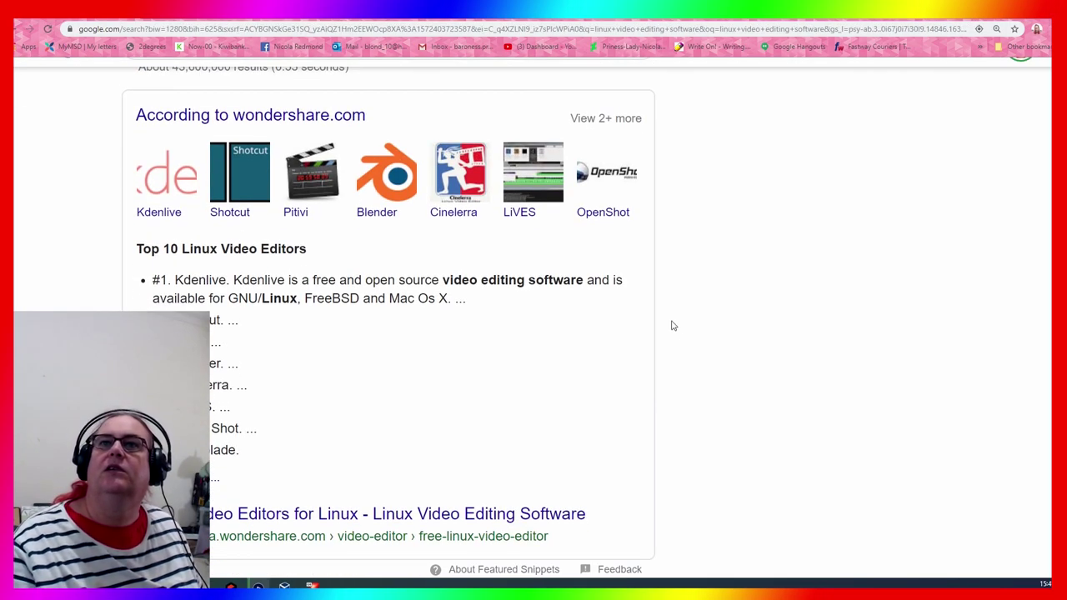
scroll(670, 328, "down", 5)
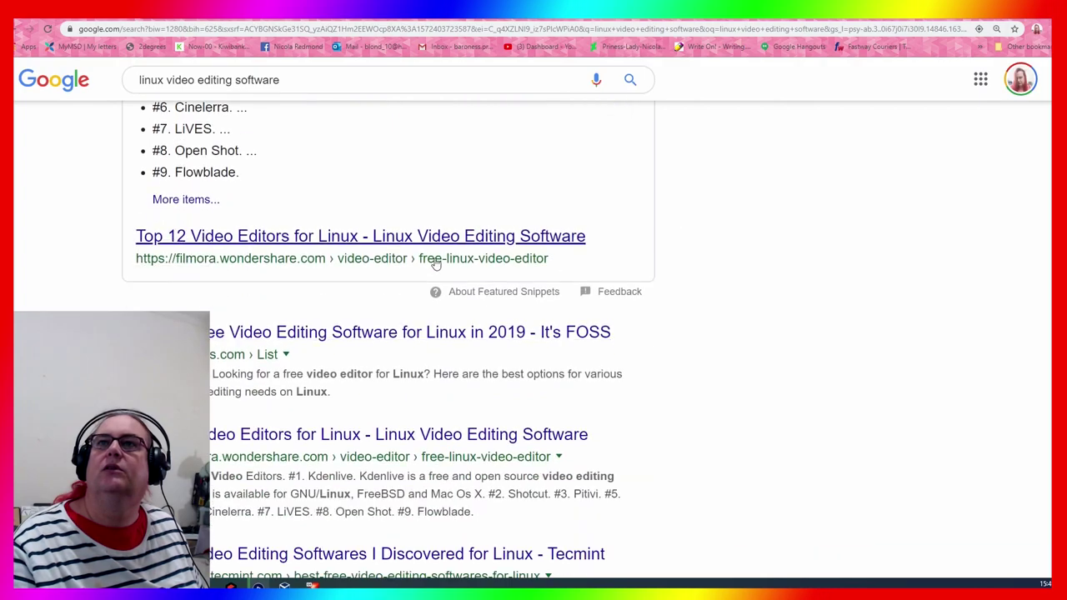
left_click(440, 238)
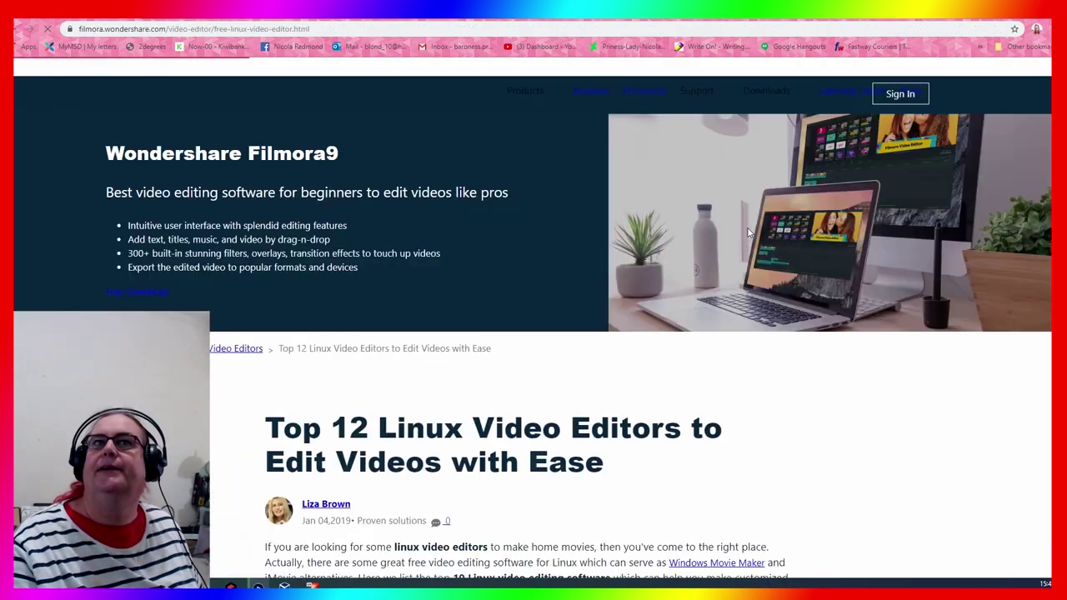
Allow the Filmora article site to show notifications
scroll(376, 316, "down", 7)
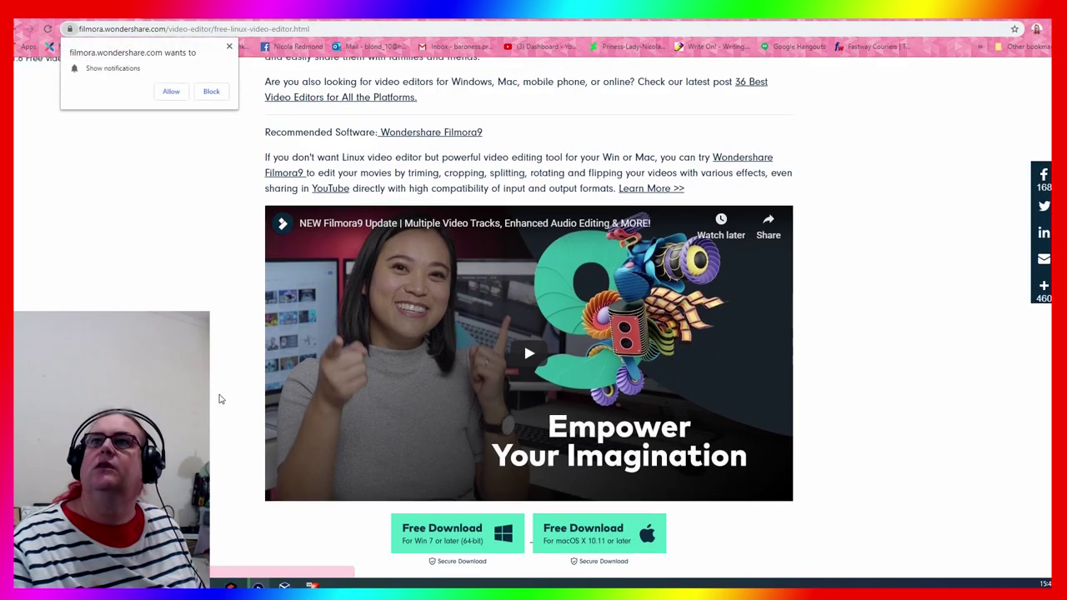
scroll(221, 400, "up", 2)
left_click(172, 92)
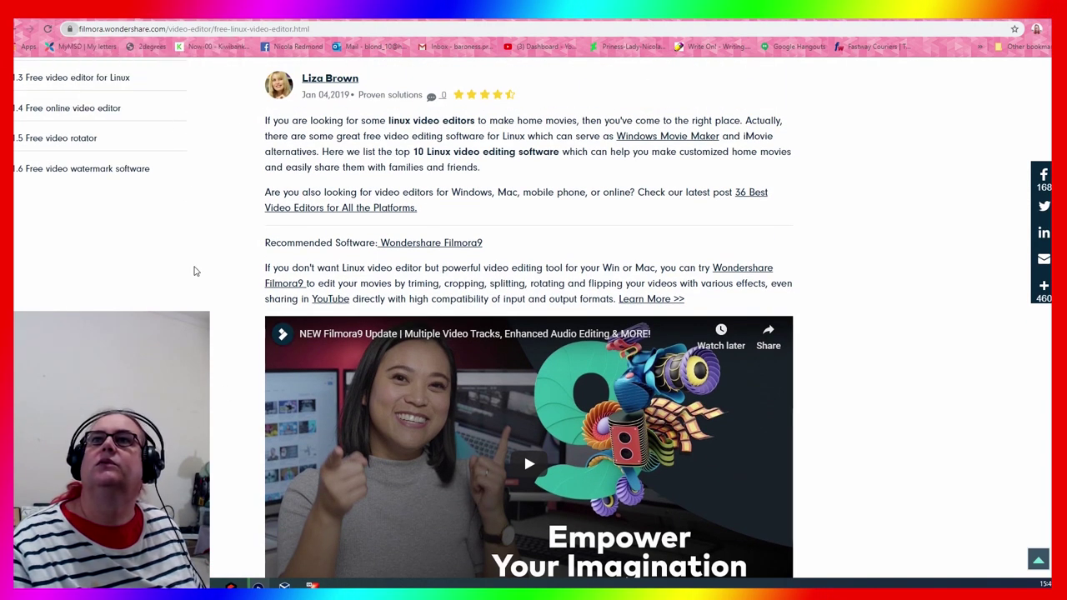
Read down the free Linux video editor list to the last entry, #12 Davinci Resolve
scroll(192, 296, "down", 5)
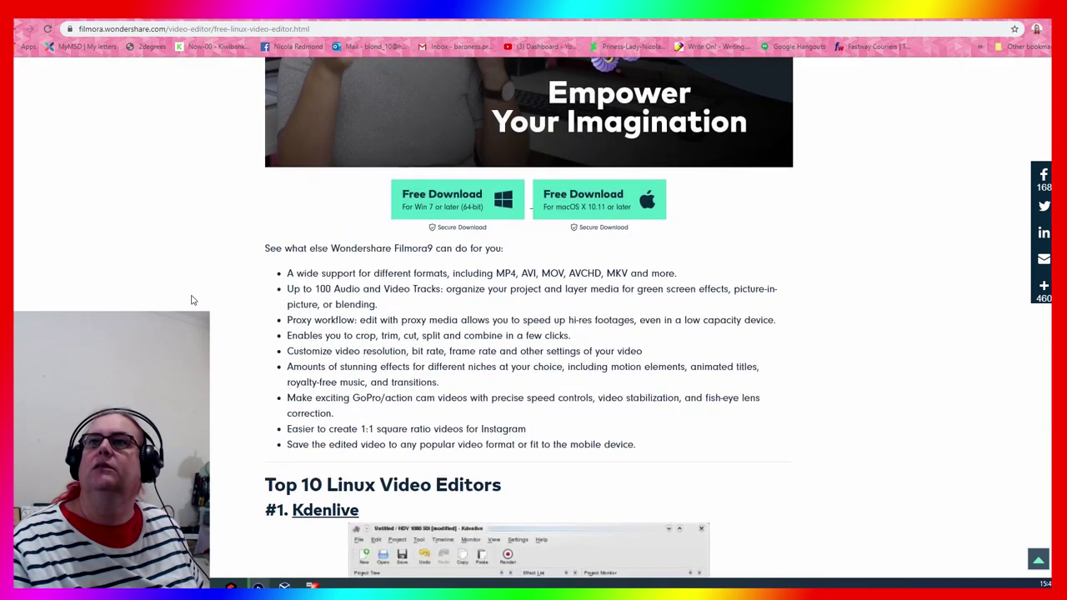
scroll(191, 300, "down", 3)
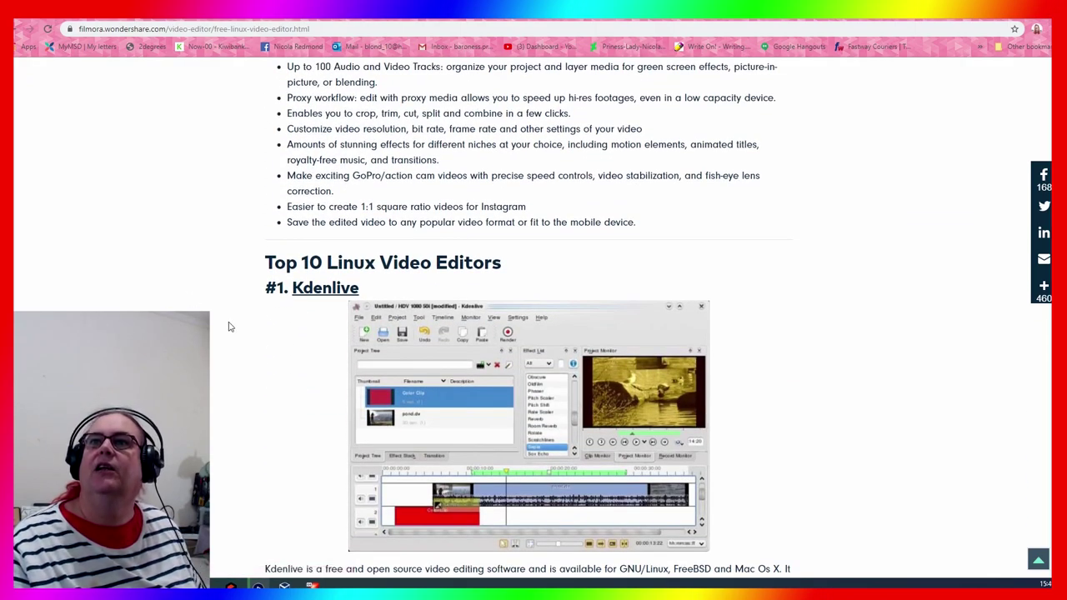
scroll(230, 326, "down", 2)
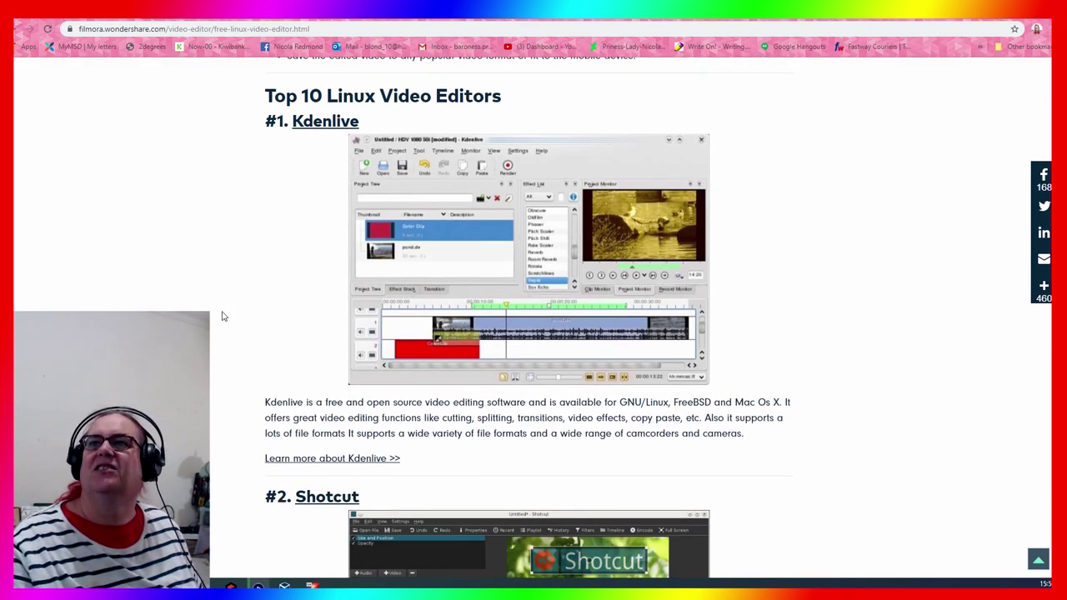
scroll(209, 314, "down", 3)
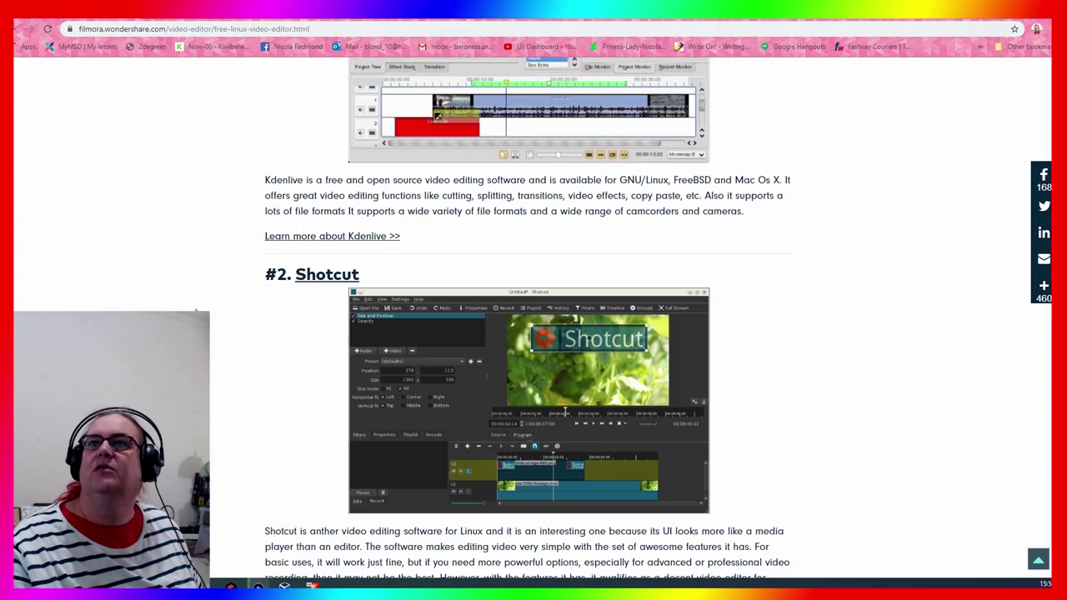
scroll(196, 311, "down", 7)
scroll(527, 316, "up", 1)
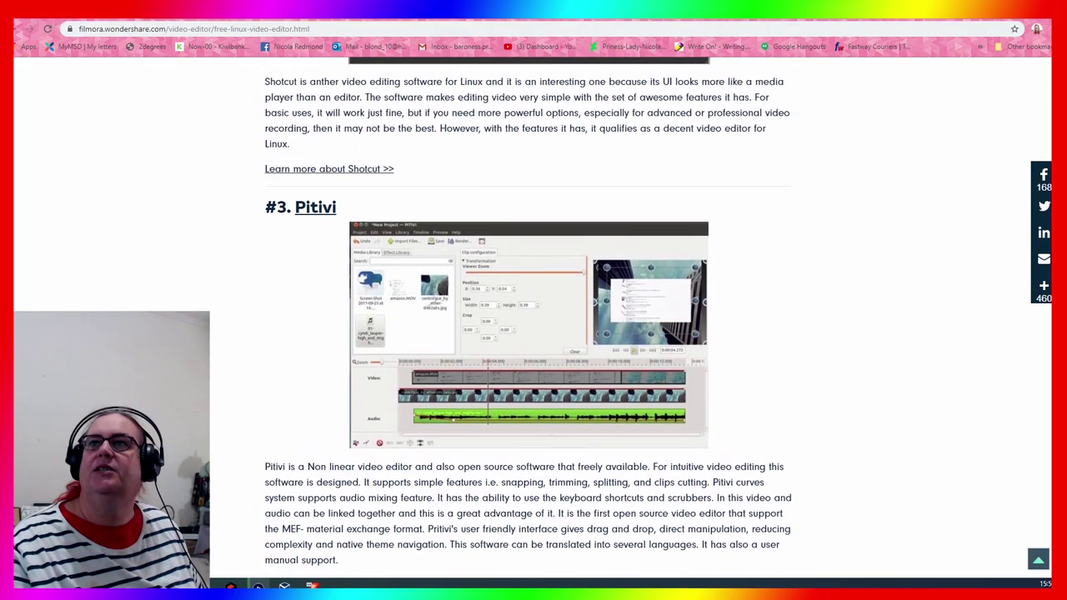
scroll(528, 317, "down", 4)
scroll(527, 317, "down", 1)
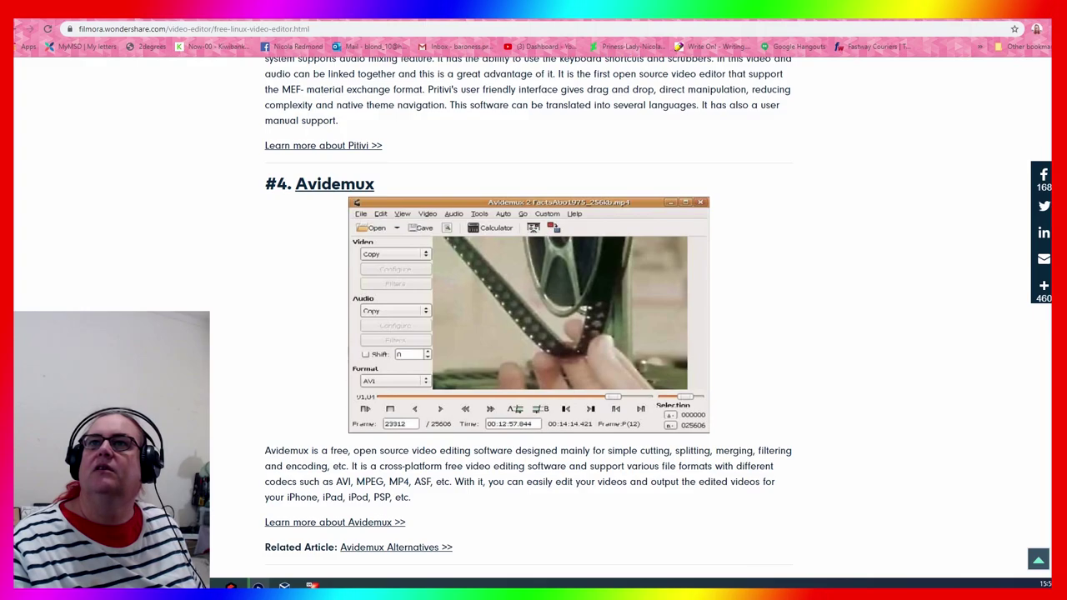
scroll(528, 317, "down", 5)
scroll(527, 317, "down", 6)
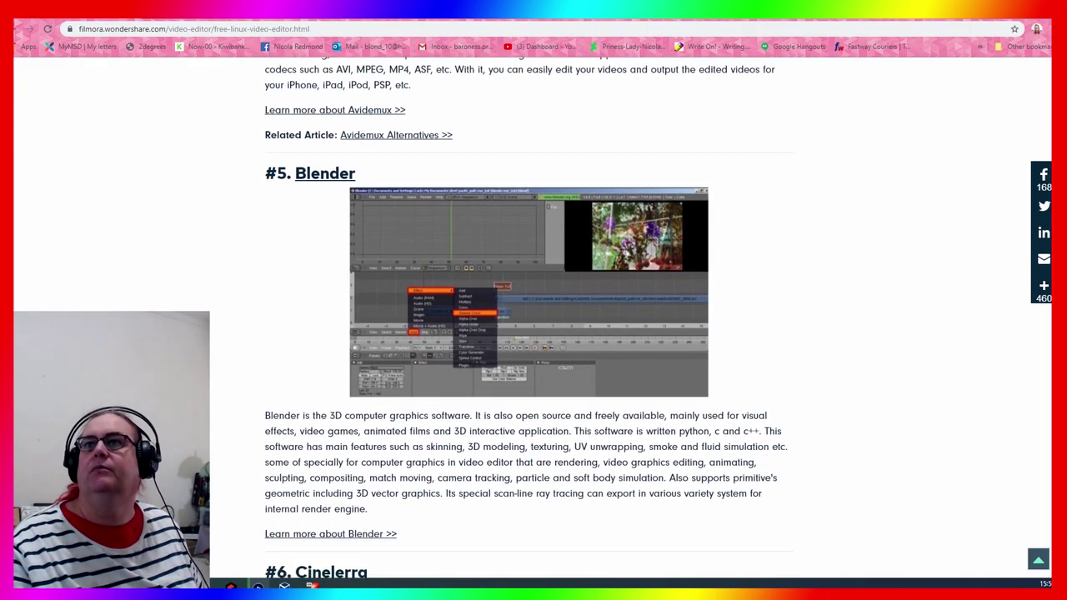
scroll(528, 317, "up", 1)
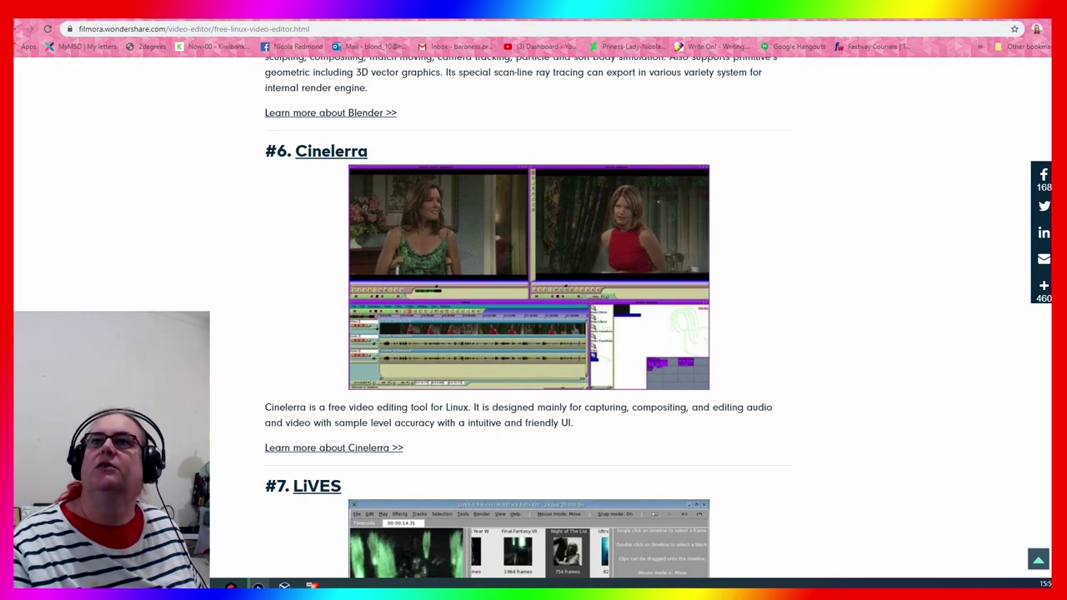
scroll(527, 316, "down", 2)
scroll(527, 317, "down", 10)
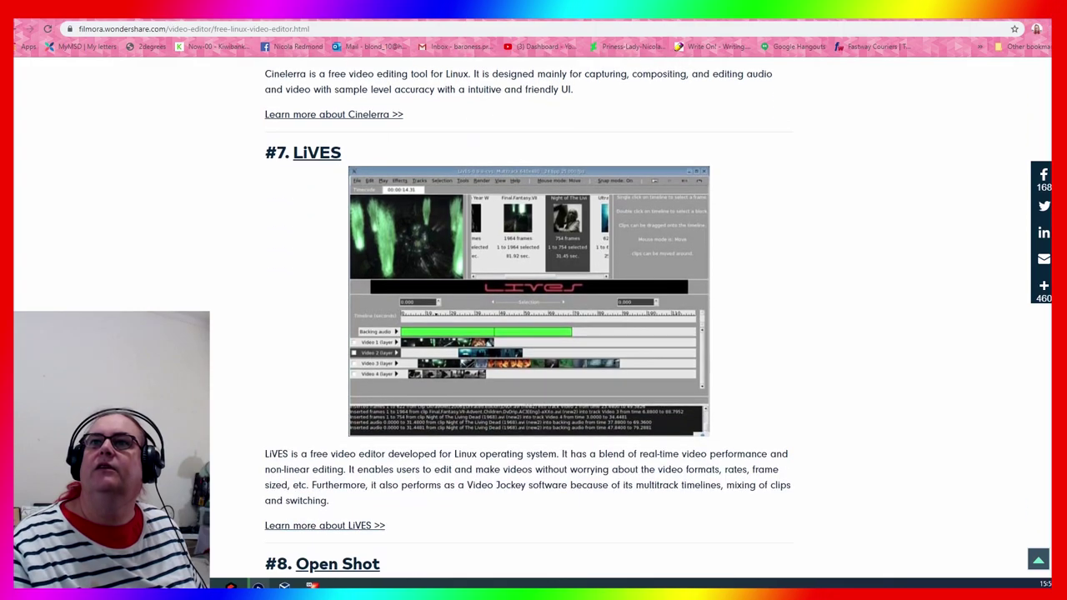
scroll(528, 317, "down", 19)
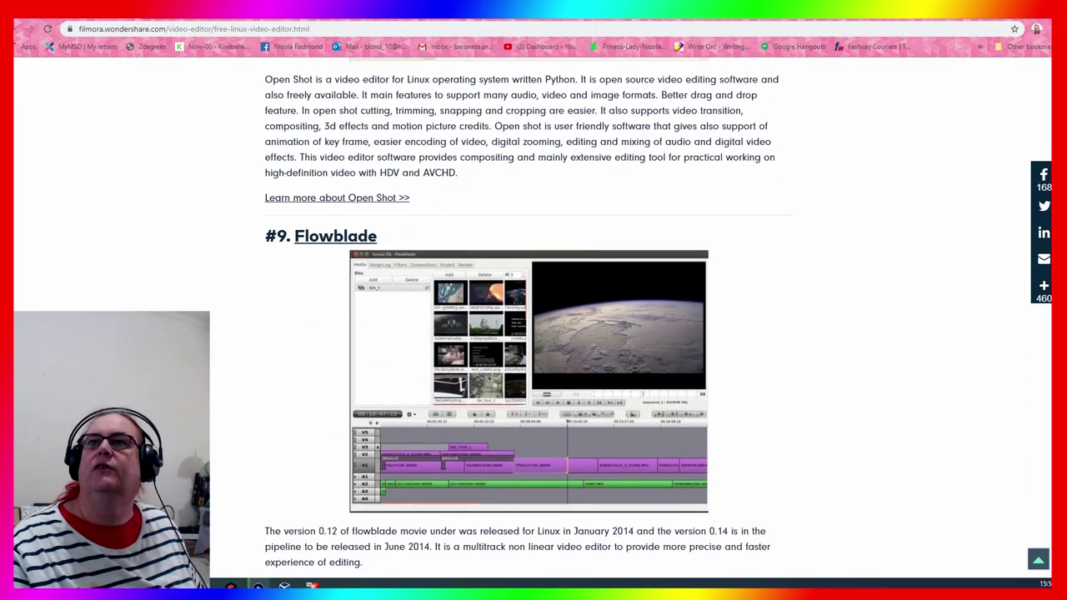
scroll(527, 317, "up", 2)
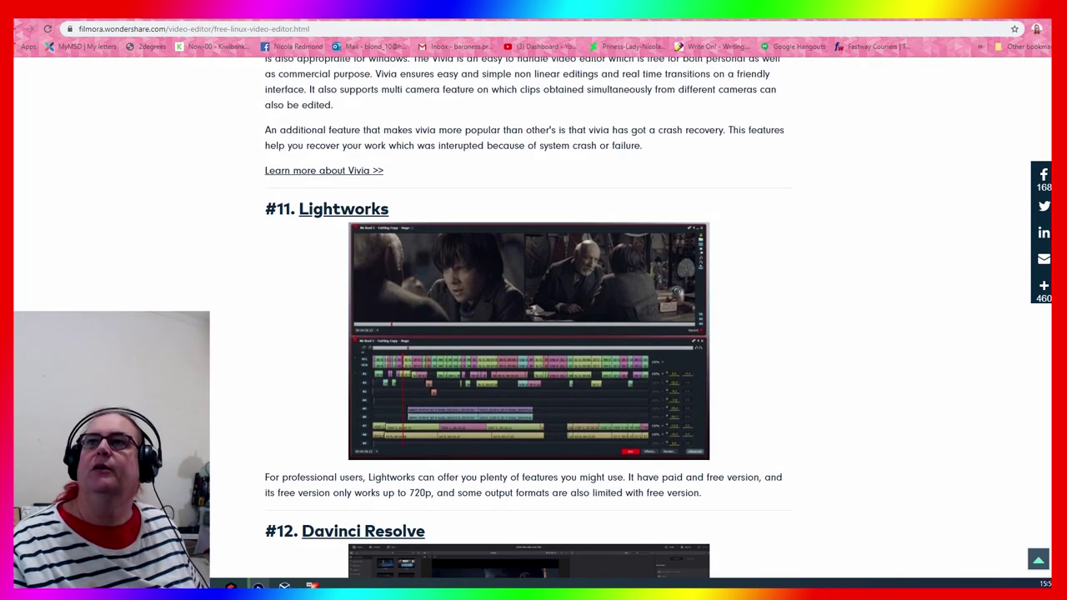
scroll(527, 317, "down", 3)
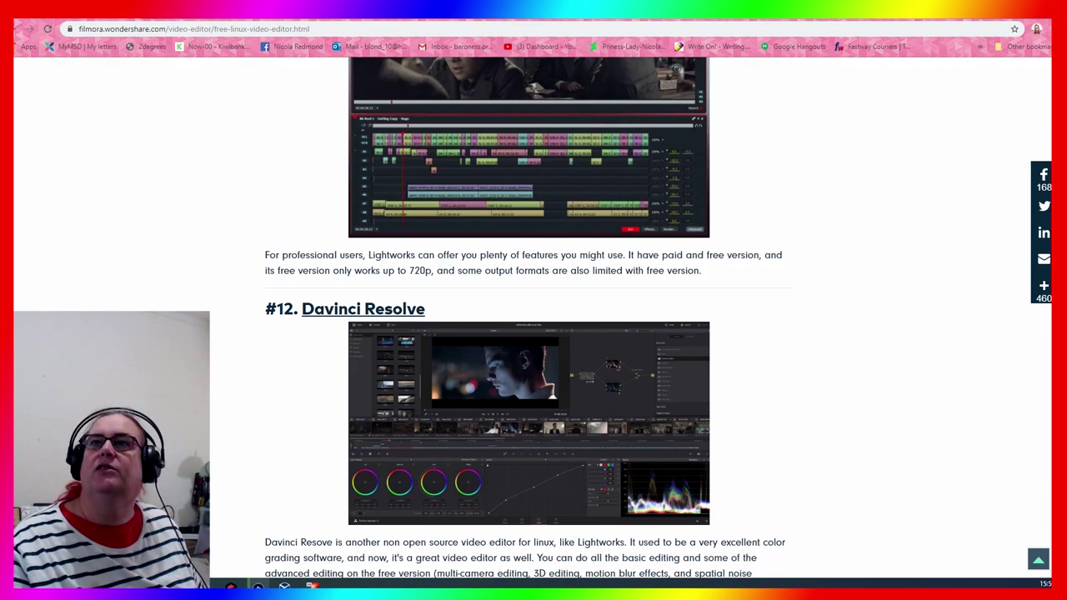
scroll(527, 317, "down", 2)
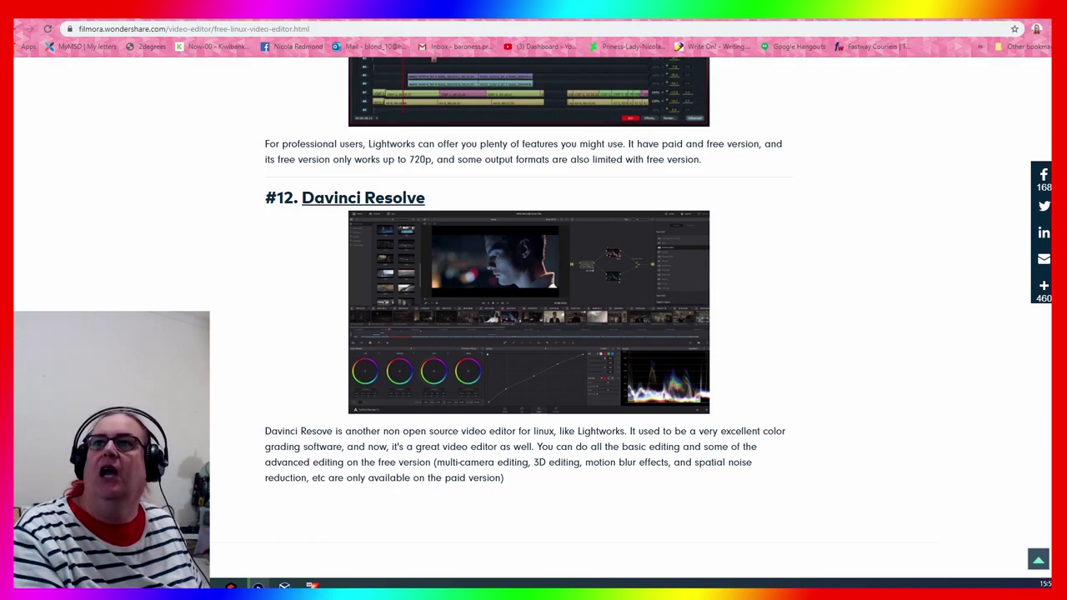
scroll(534, 317, "down", 5)
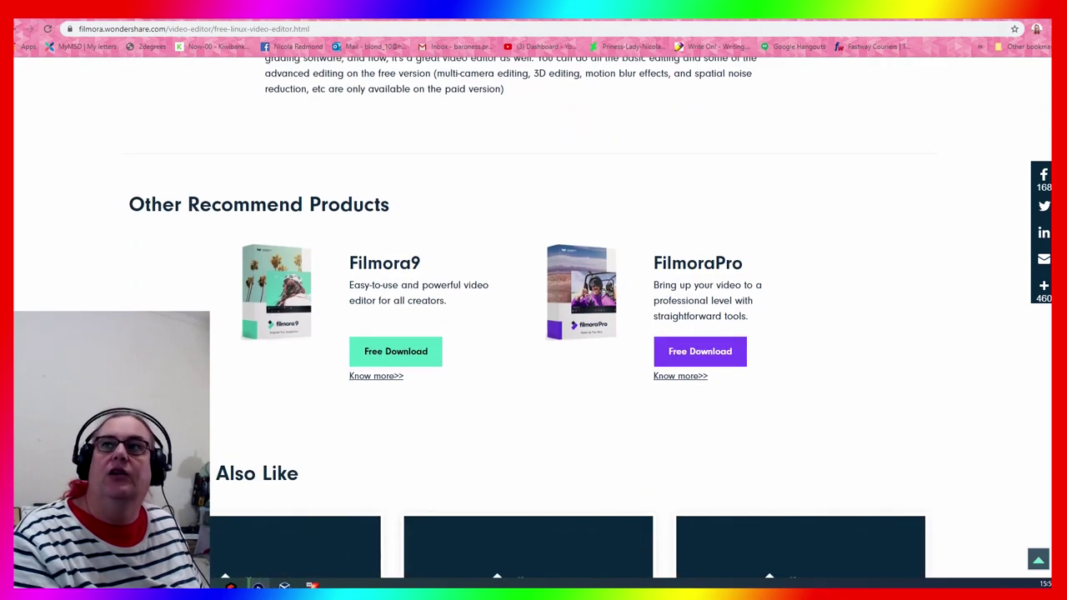
scroll(534, 316, "down", 1)
Return up to the #6 Cinelerra entry and follow its link to the project website
scroll(533, 317, "up", 1)
scroll(534, 317, "up", 5)
scroll(533, 317, "down", 2)
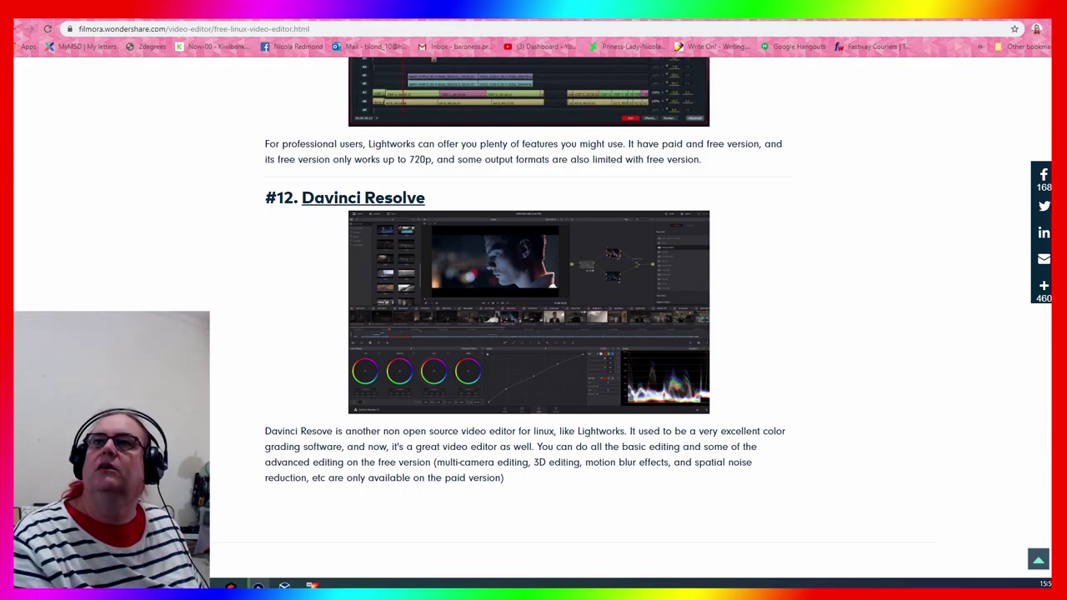
scroll(212, 346, "up", 3)
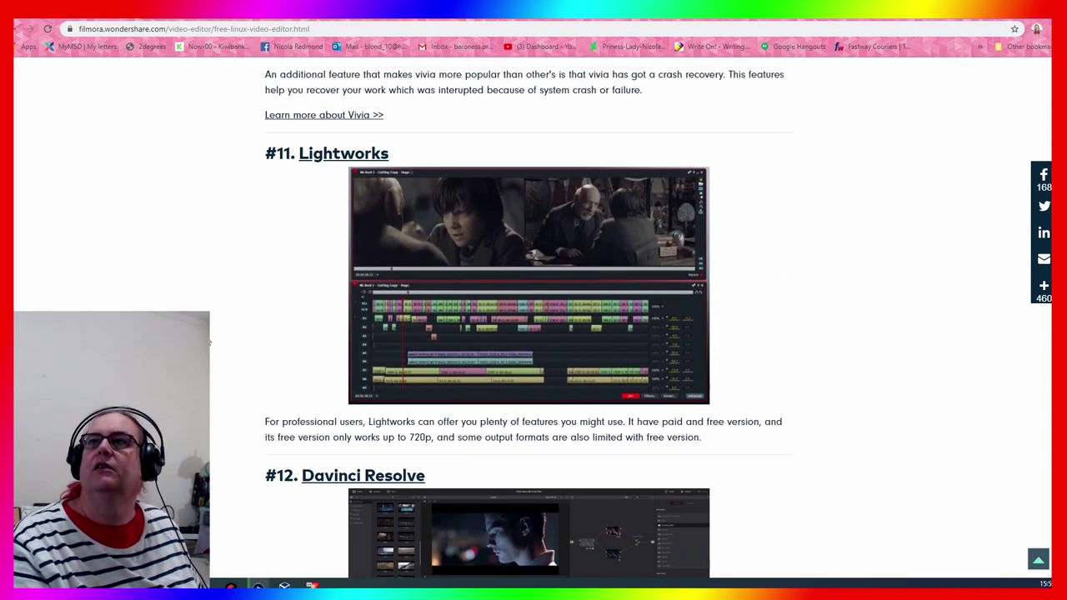
scroll(210, 342, "up", 10)
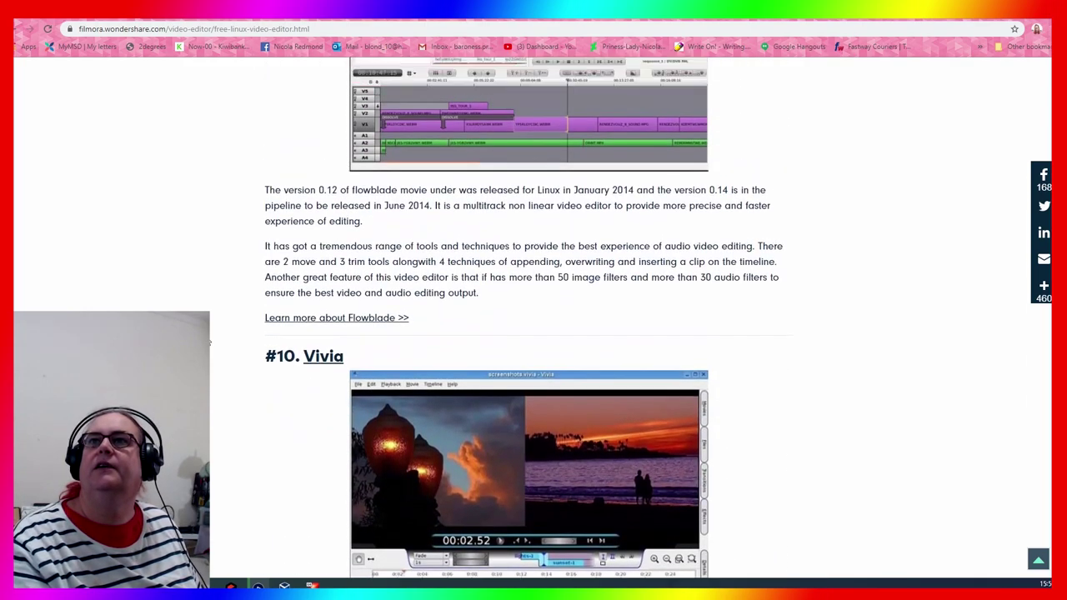
scroll(210, 341, "up", 12)
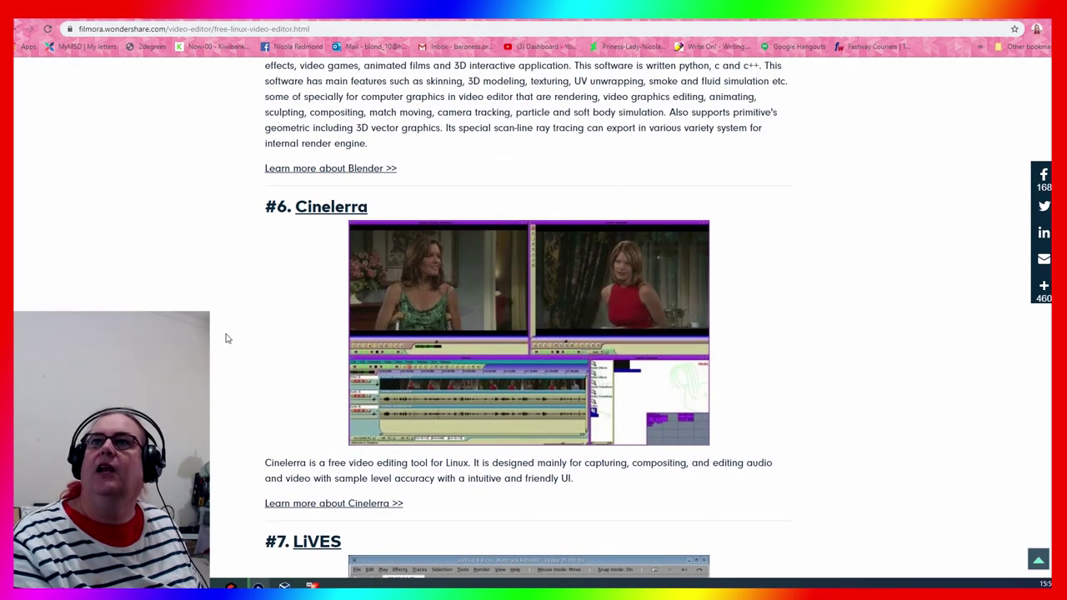
left_click(380, 506)
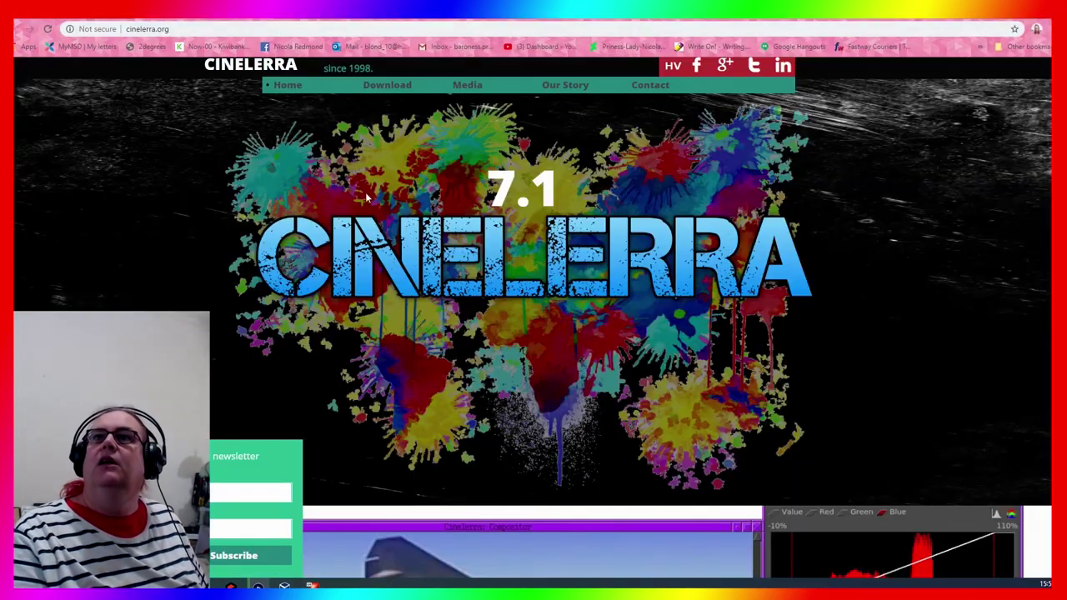
Scroll down slightly on the Cinelerra 7.1 home page at cinelerra.org
scroll(533, 316, "down", 2)
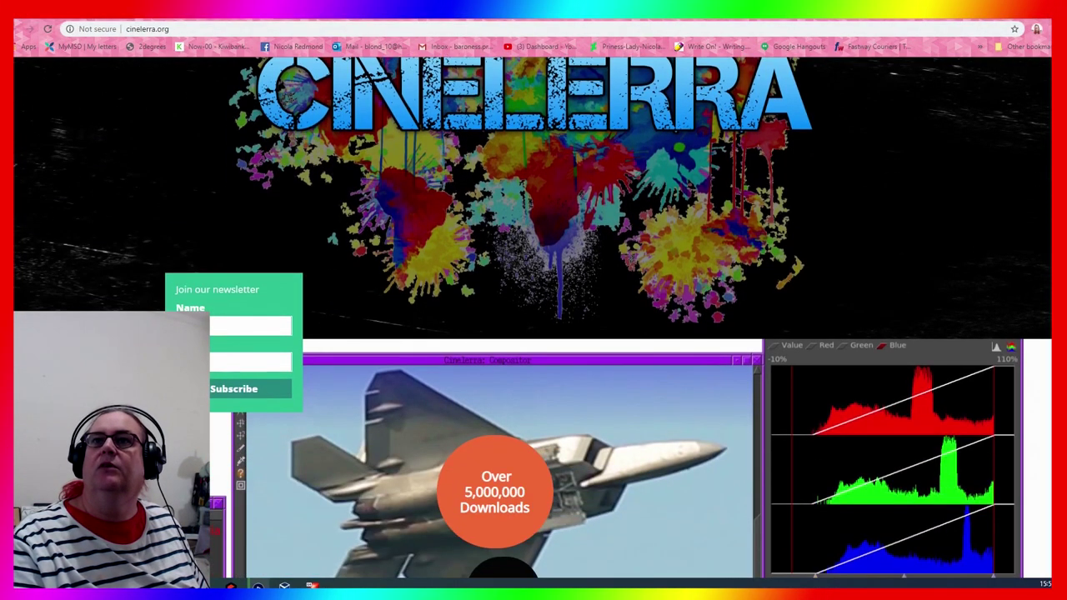
Subscribe to the Cinelerra newsletter by entering the user's name and e-mail address
left_click(230, 325)
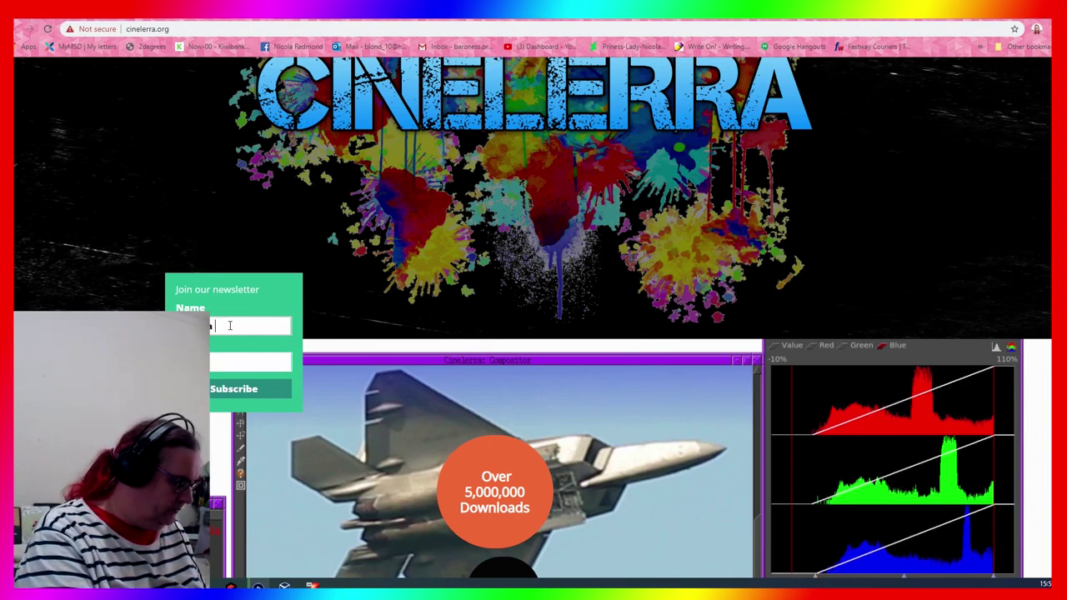
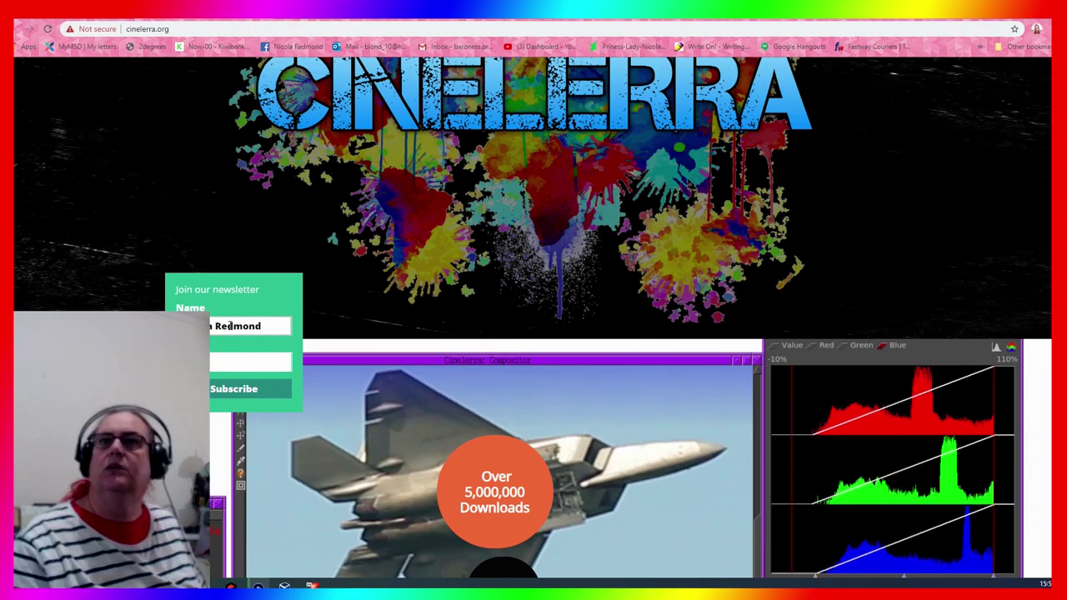
key("Tab")
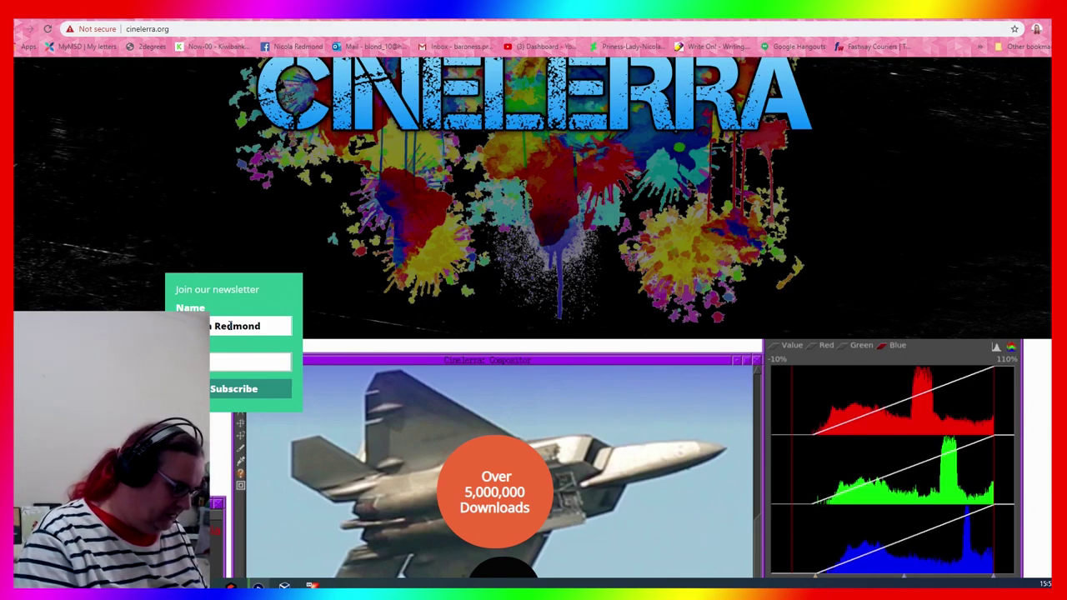
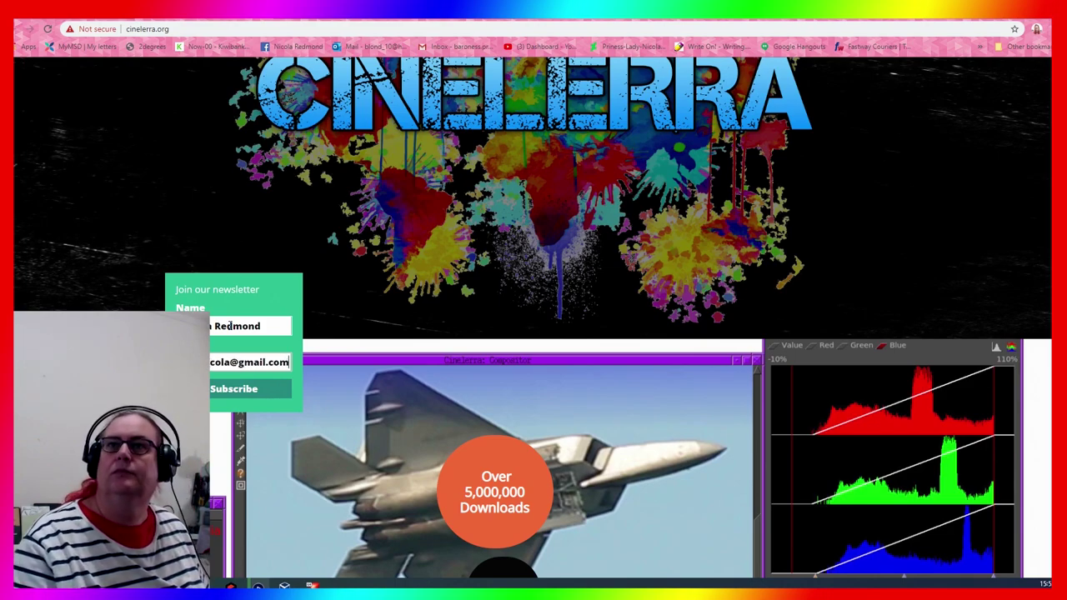
key("Tab")
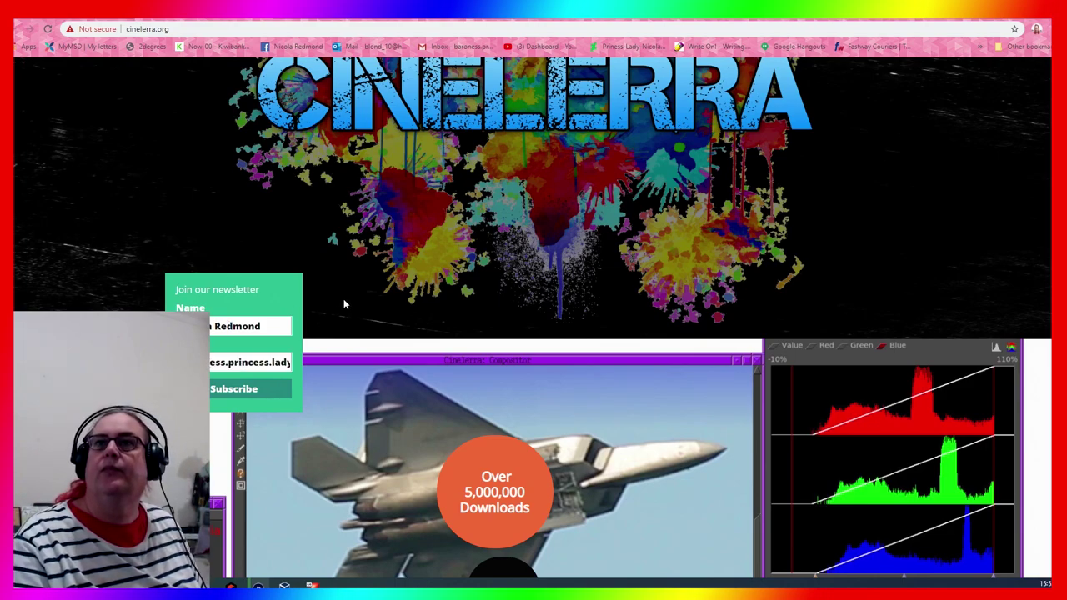
key("Return")
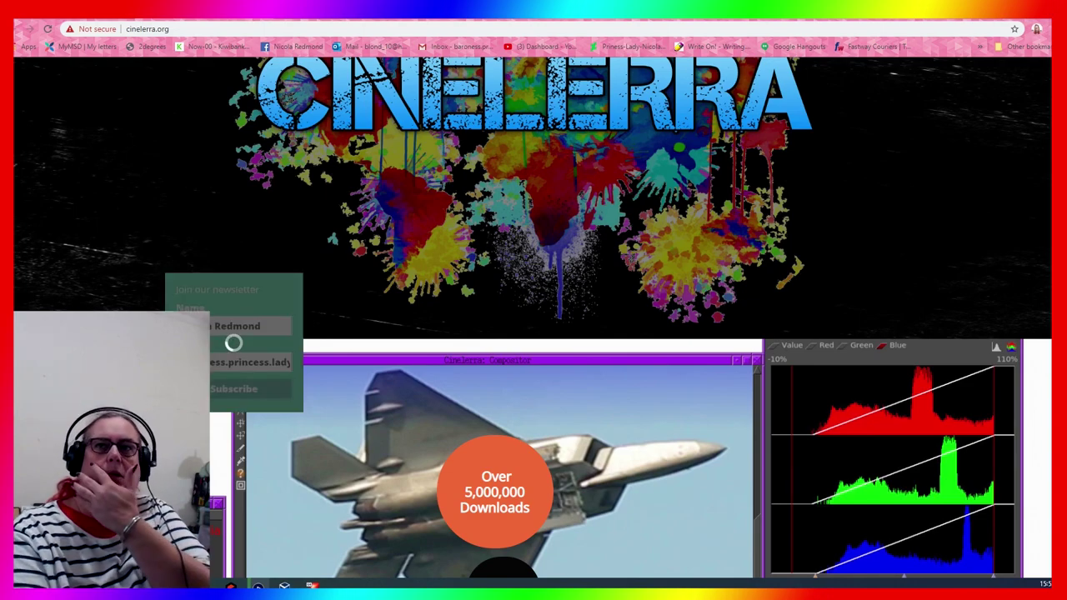
Scroll through the rest of the home page and go to the 'Use Cinelerra' download page
scroll(533, 317, "down", 2)
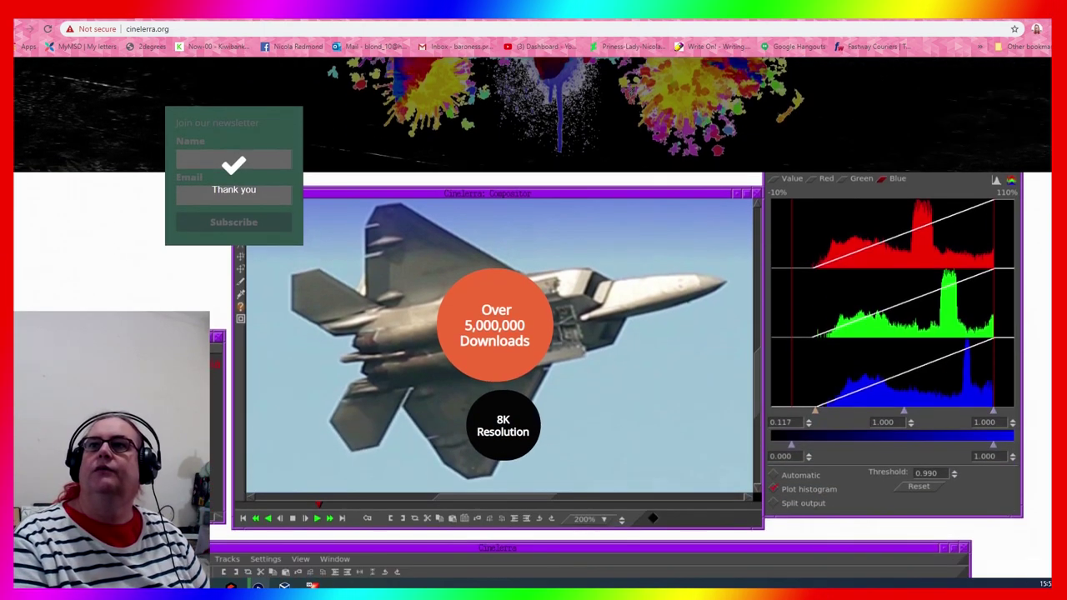
scroll(271, 363, "down", 1)
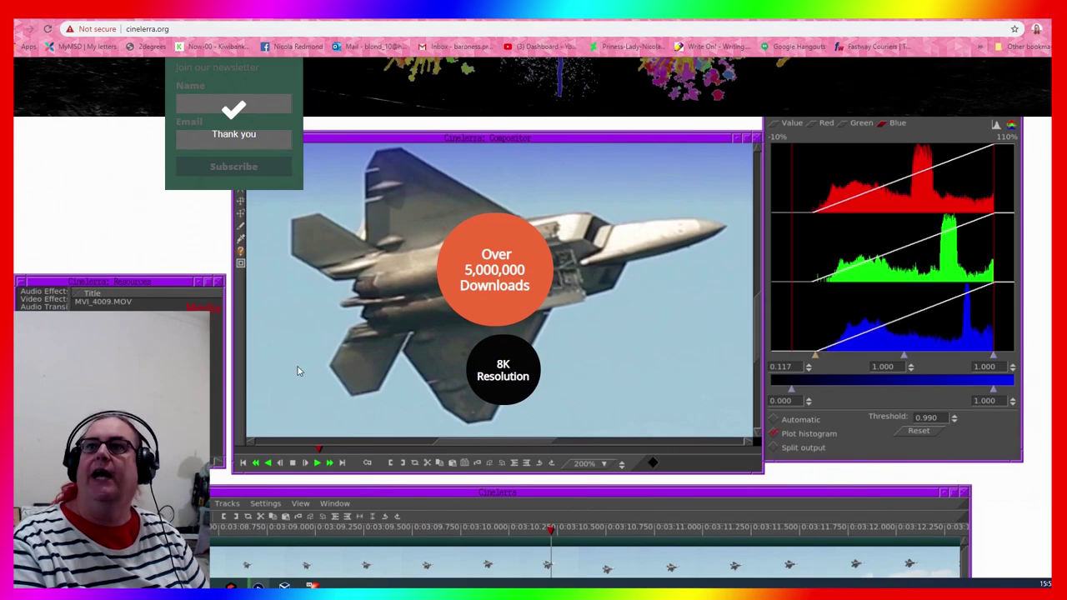
scroll(348, 384, "down", 2)
scroll(259, 394, "down", 5)
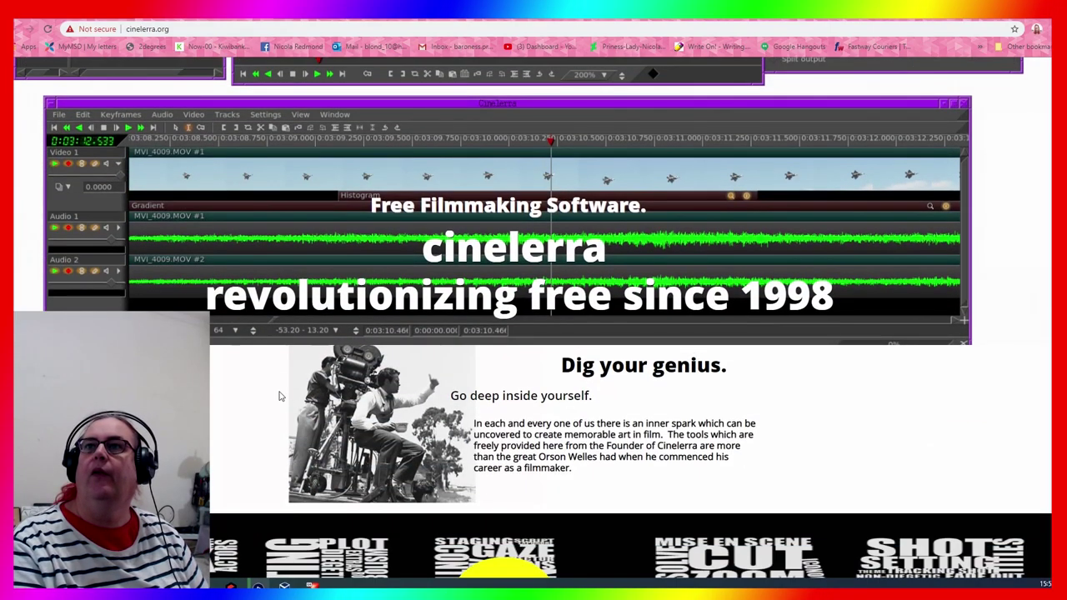
scroll(259, 393, "down", 2)
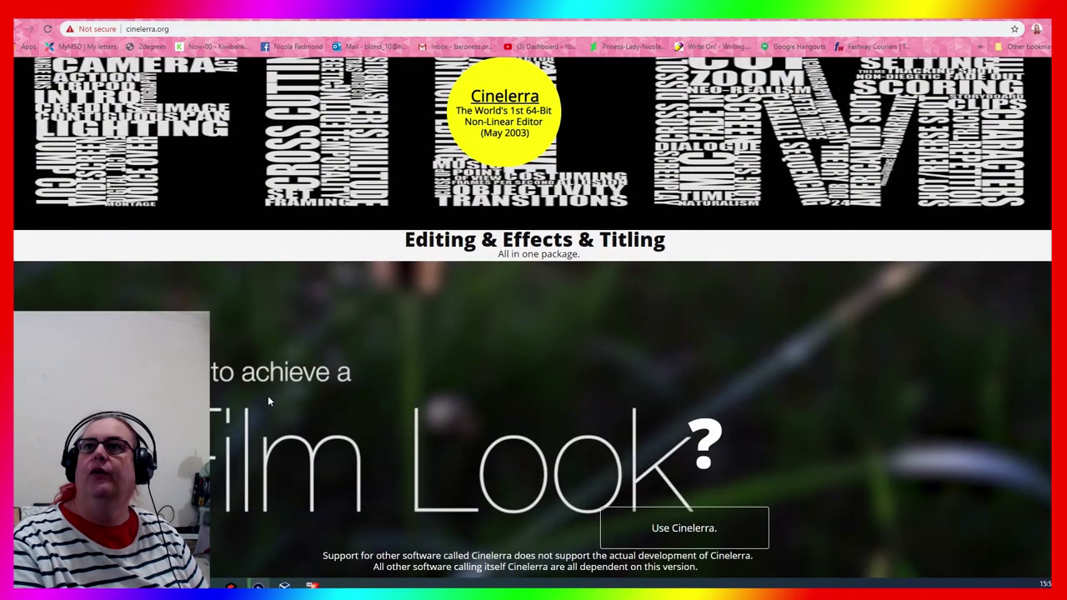
scroll(379, 360, "up", 1)
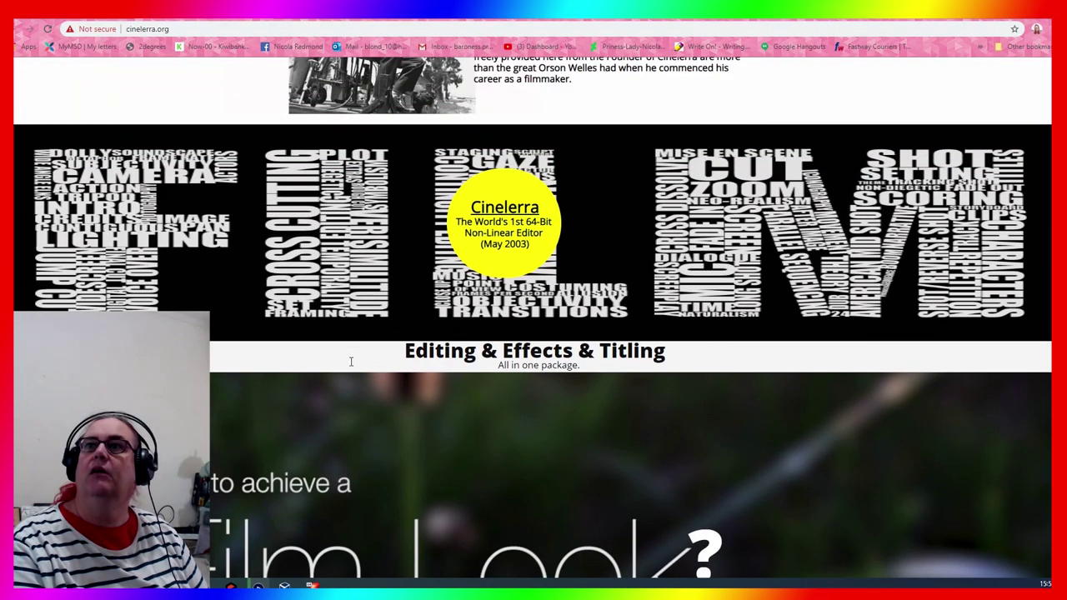
scroll(287, 379, "down", 2)
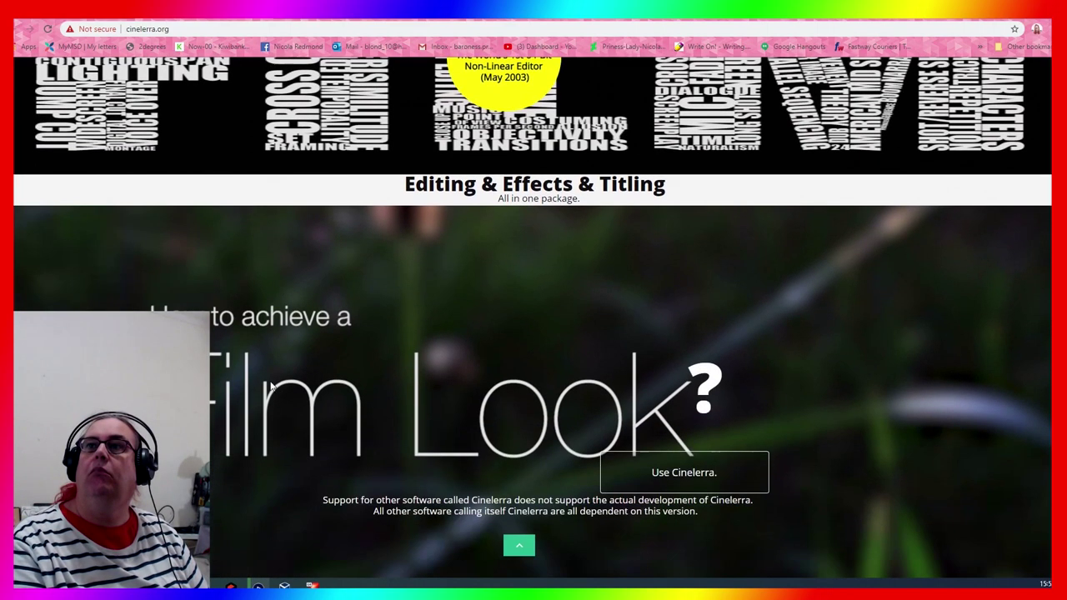
scroll(279, 380, "down", 1)
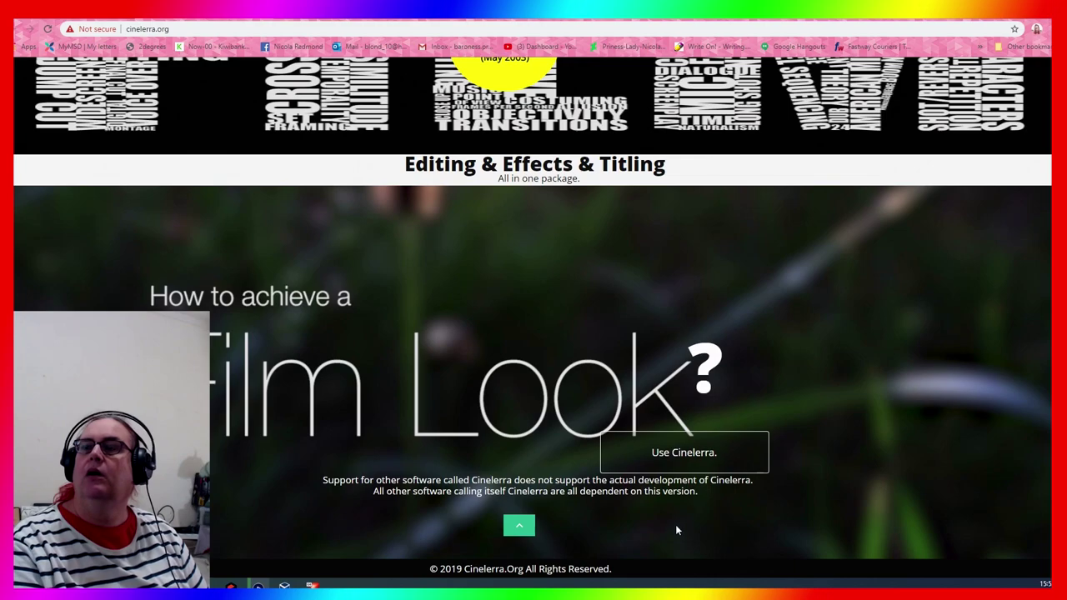
left_click(685, 455)
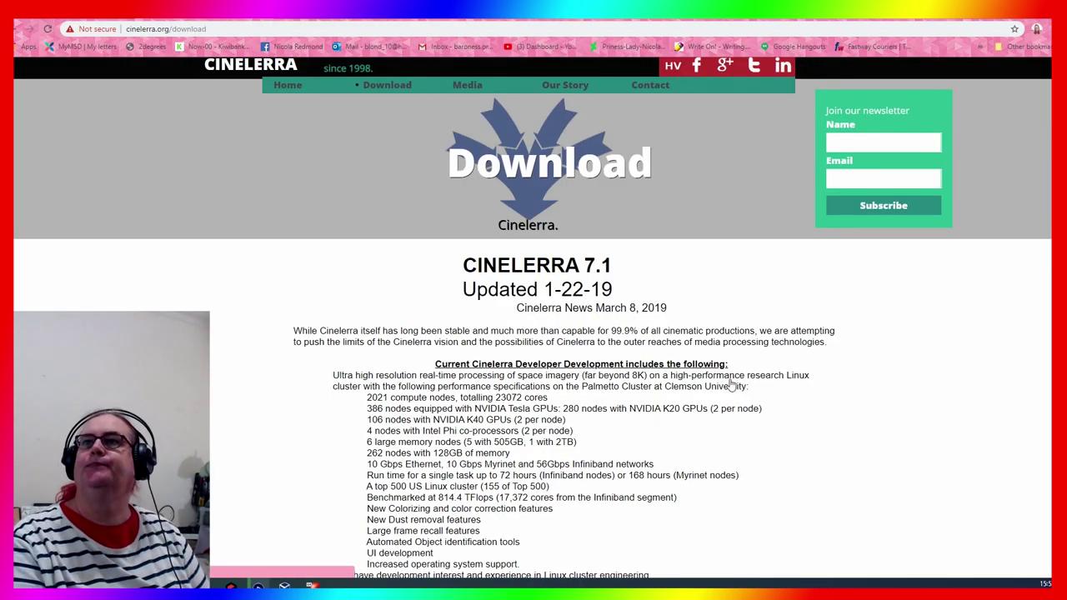
Browse the Cinelerra 7.1 download page, then bring Sound Forge with Track 4.mp3 forward
scroll(839, 384, "down", 1)
scroll(840, 383, "up", 1)
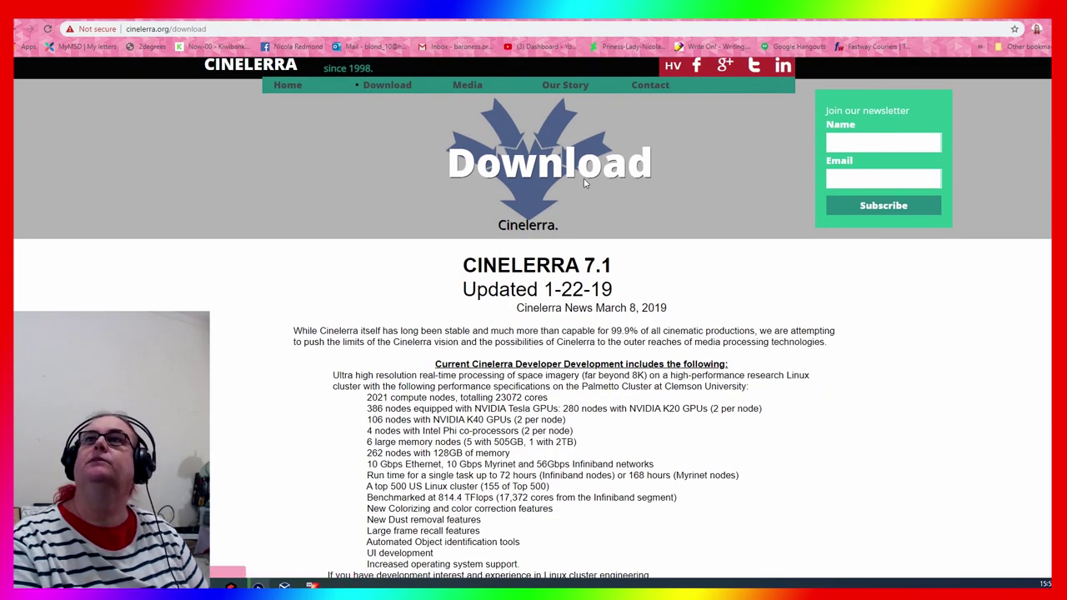
scroll(613, 340, "down", 5)
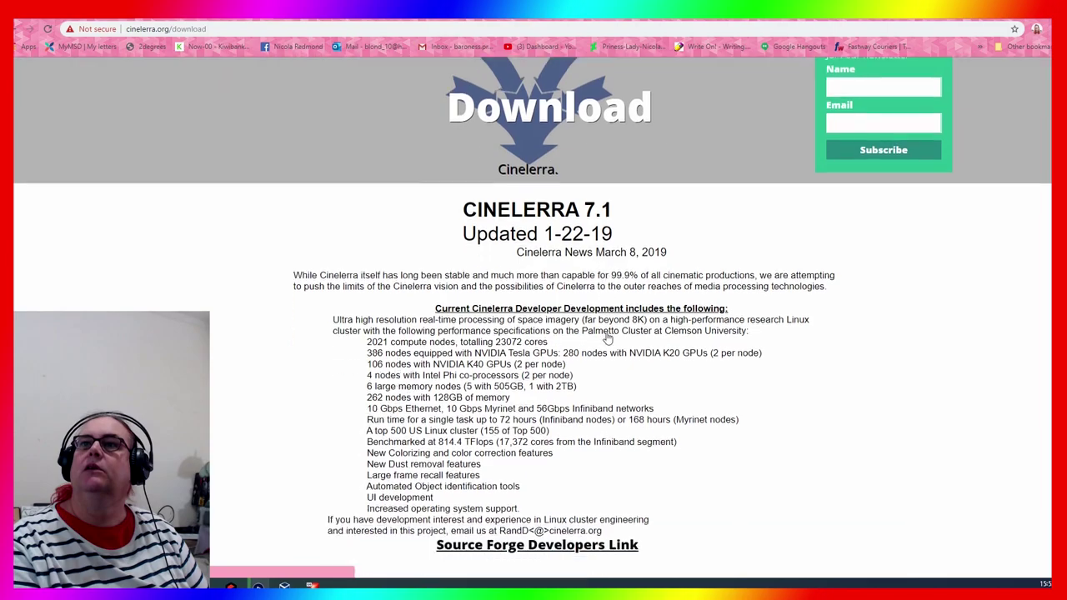
scroll(613, 340, "down", 4)
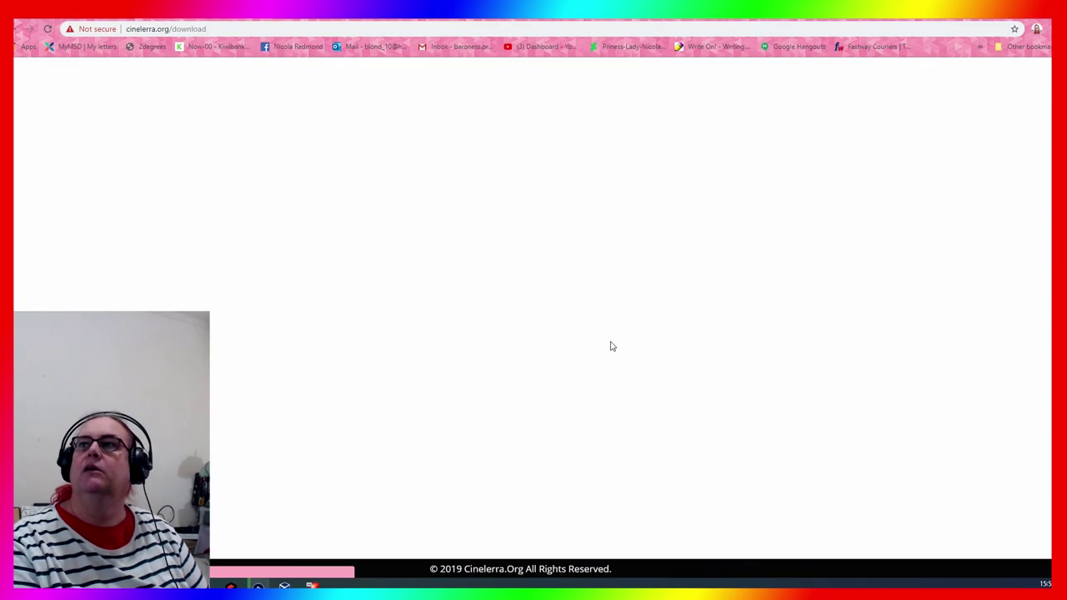
scroll(613, 346, "up", 10)
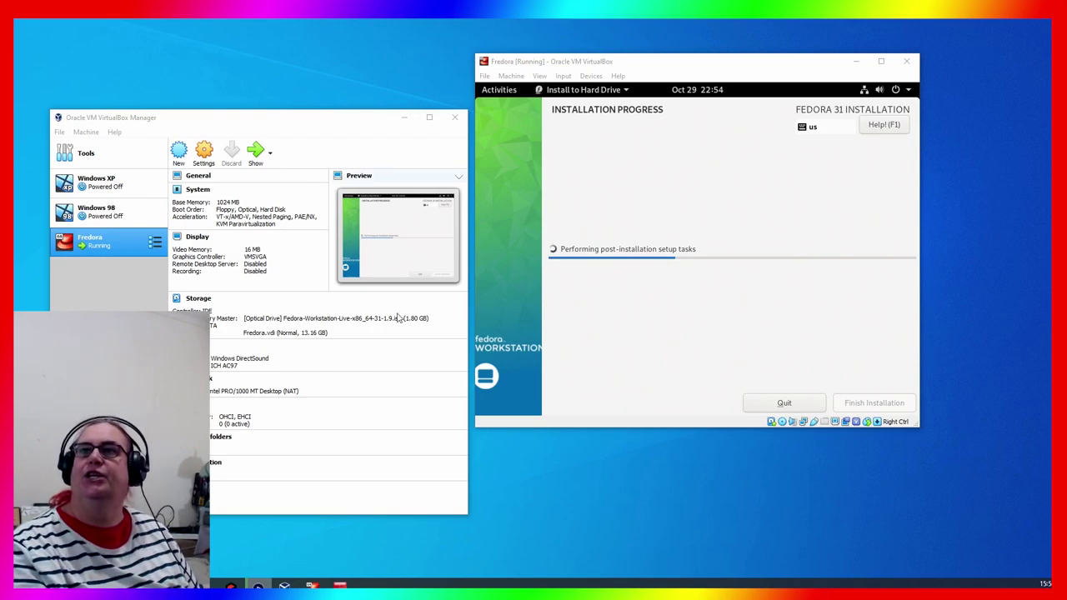
mouse_move(339, 585)
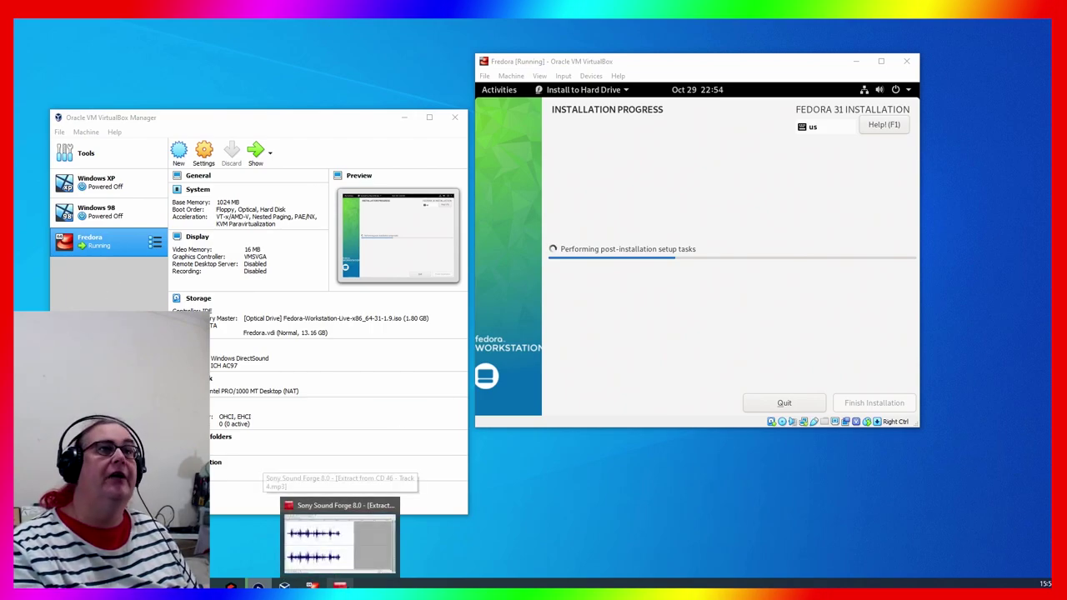
left_click(339, 541)
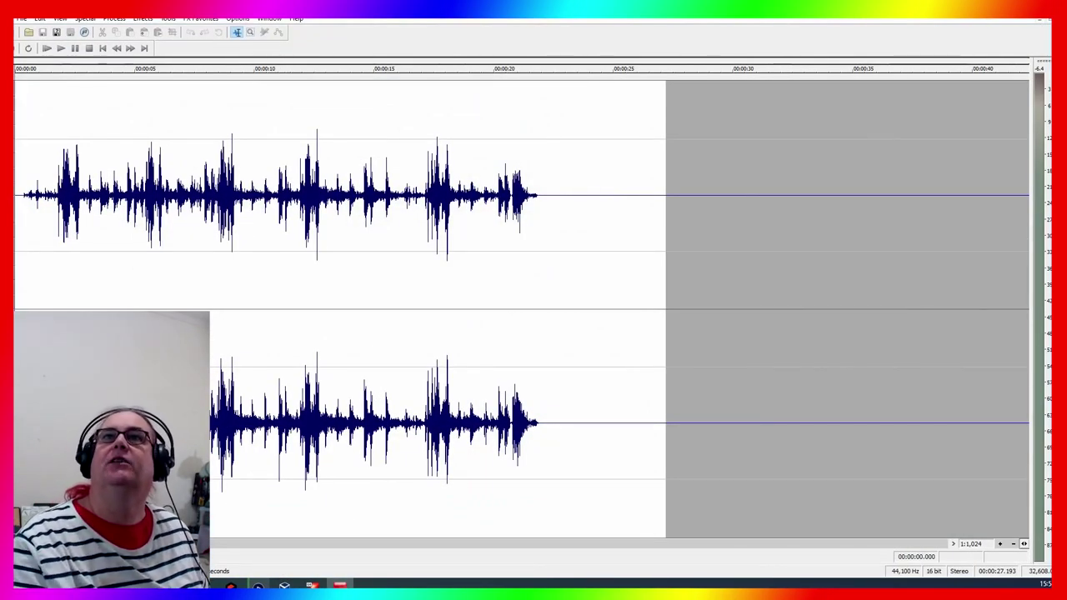
Play Track 4.mp3 while opening and closing the FX Favorites organizer, then stop playback
key("space")
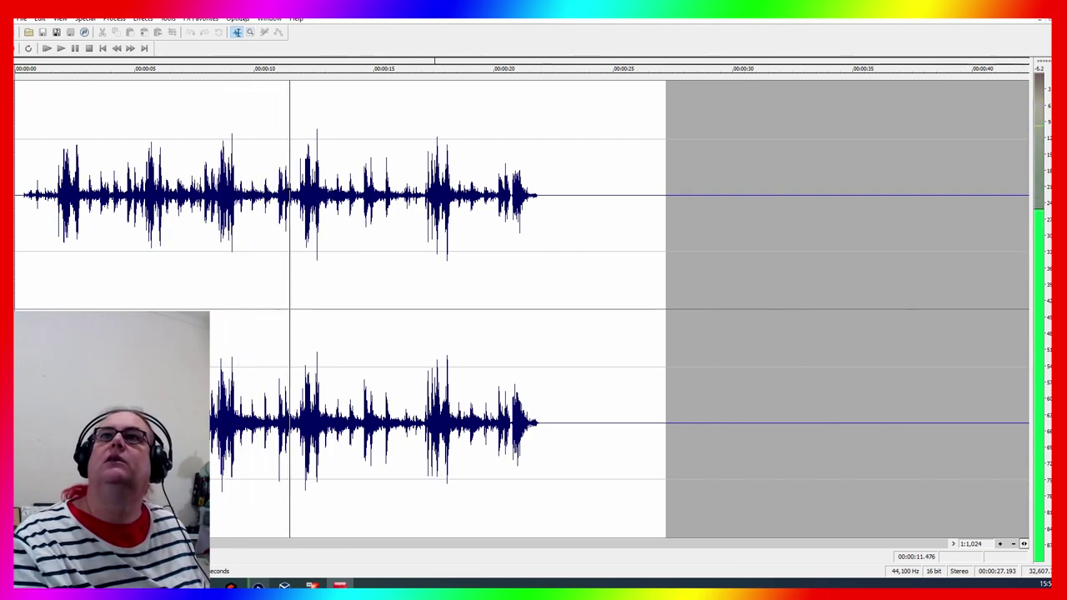
left_click(238, 18)
left_click(237, 17)
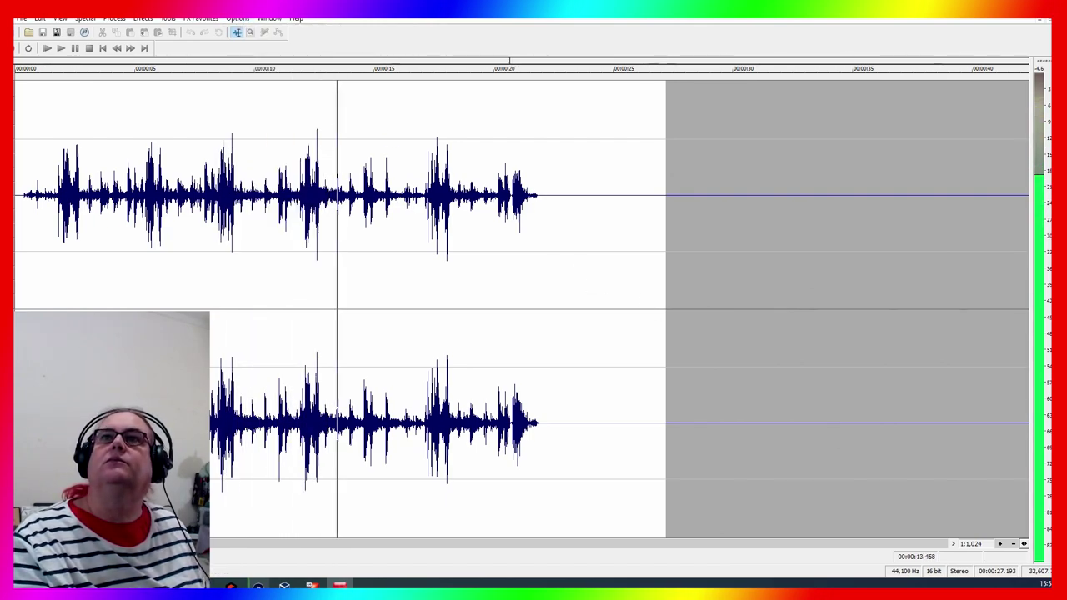
left_click(201, 18)
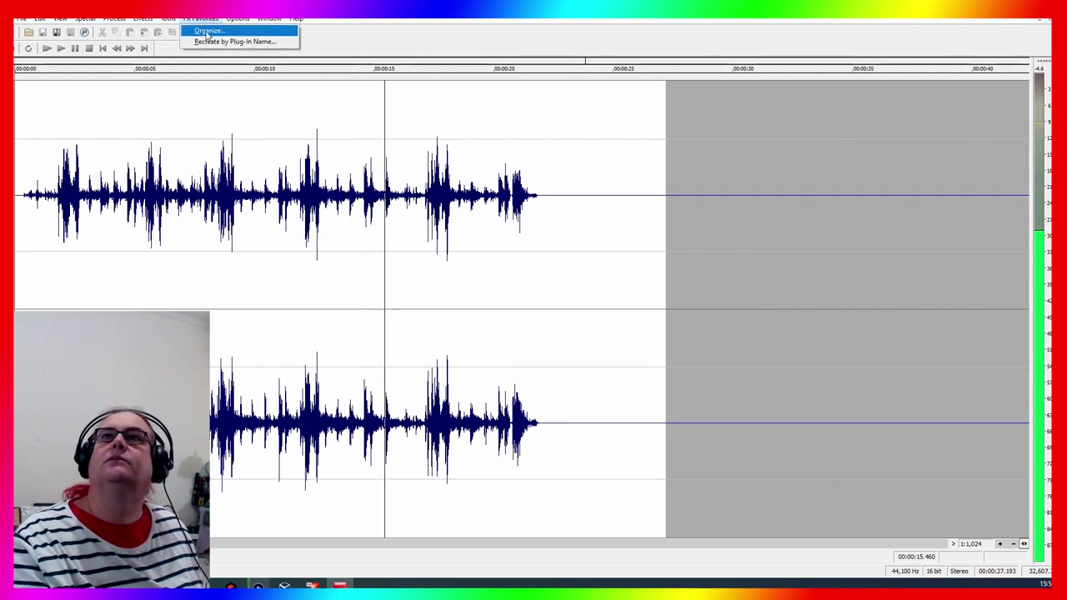
left_click(207, 31)
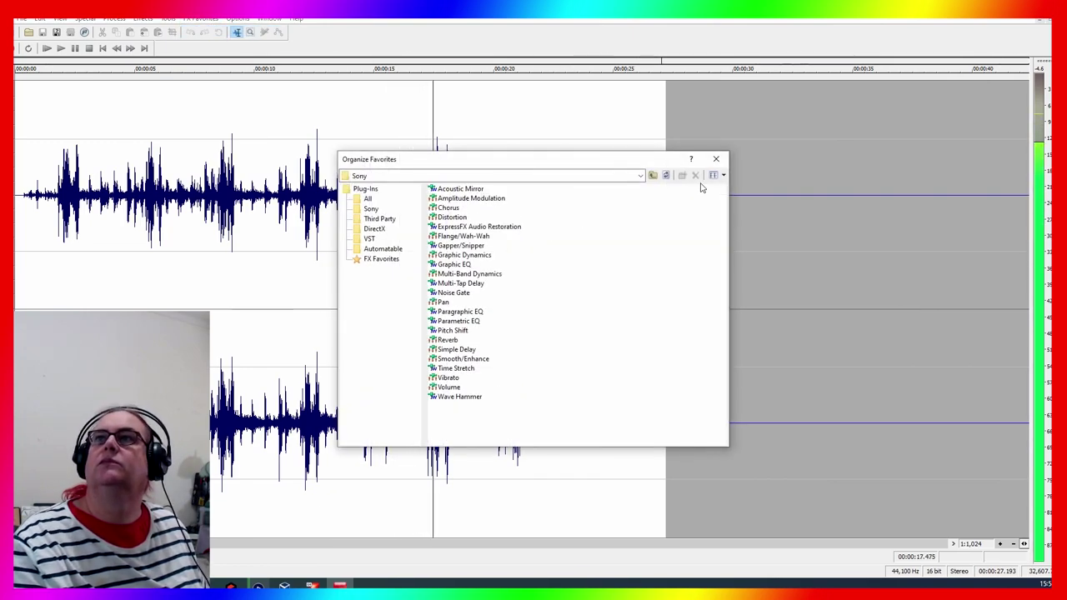
left_click(715, 158)
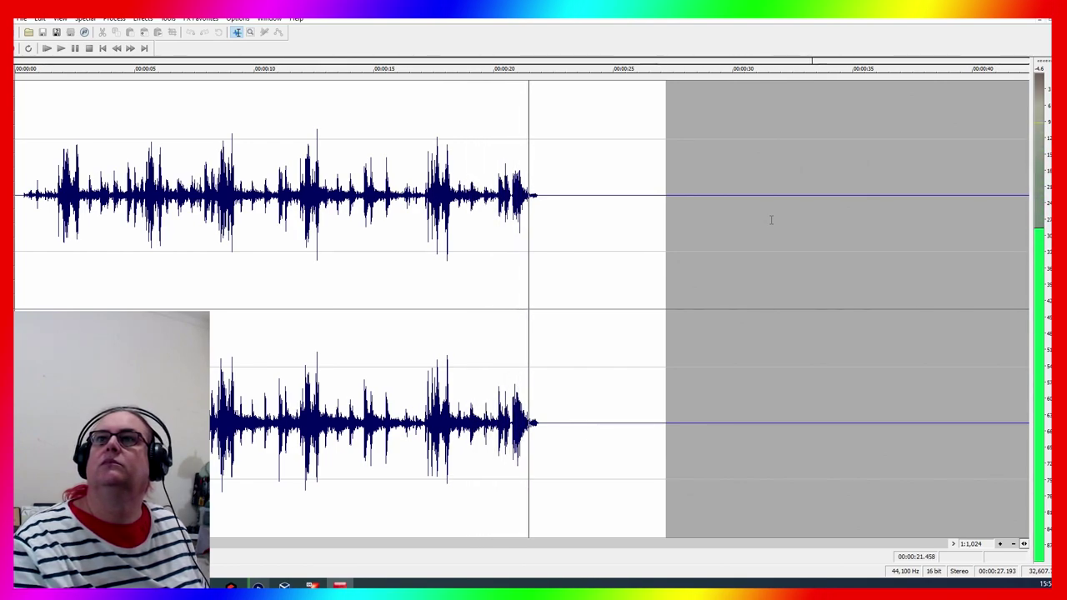
key("space")
Recreate the FX Favorites by plug-in name, replacing the existing favourites folders
left_click(143, 18)
mouse_move(202, 18)
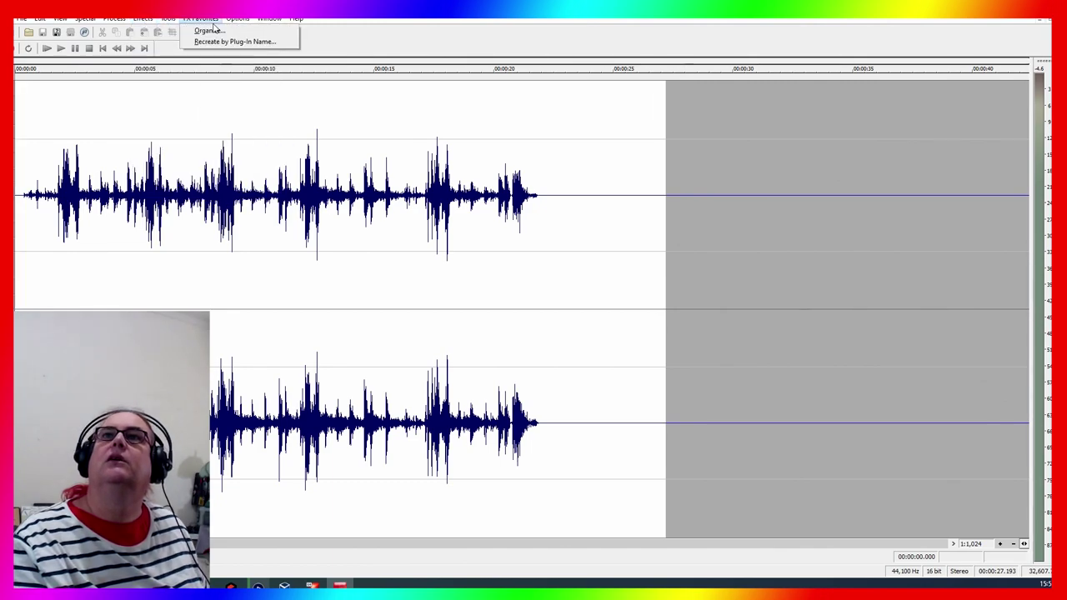
left_click(221, 41)
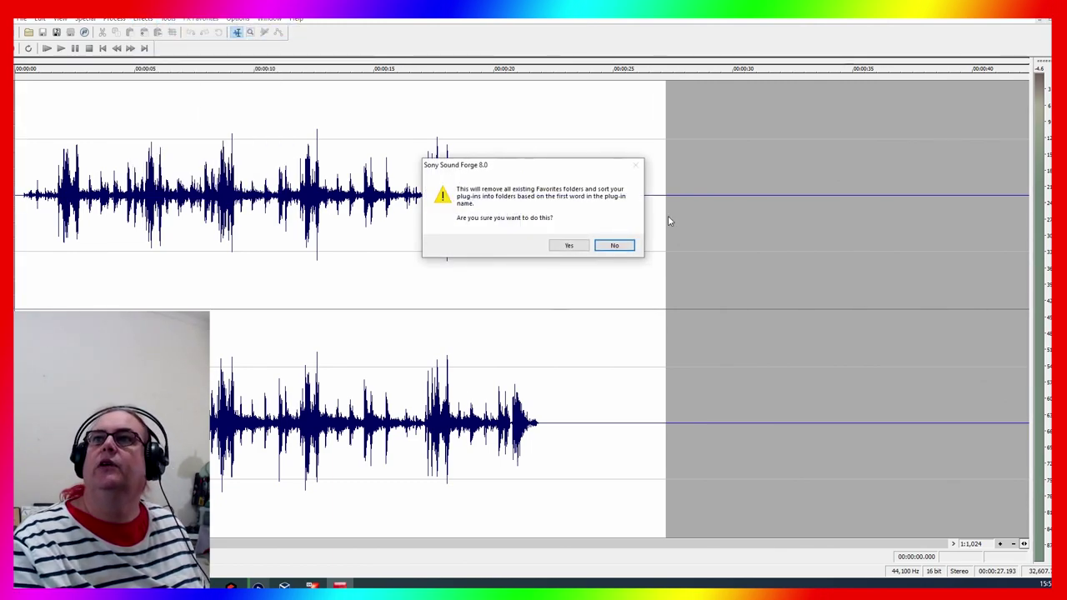
left_click(568, 244)
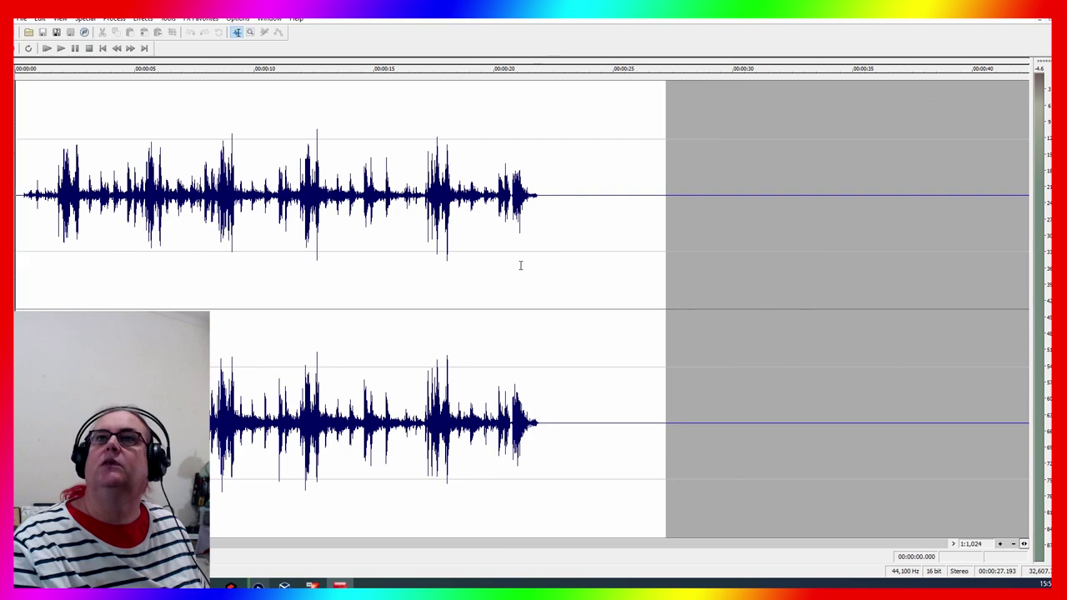
left_click(200, 18)
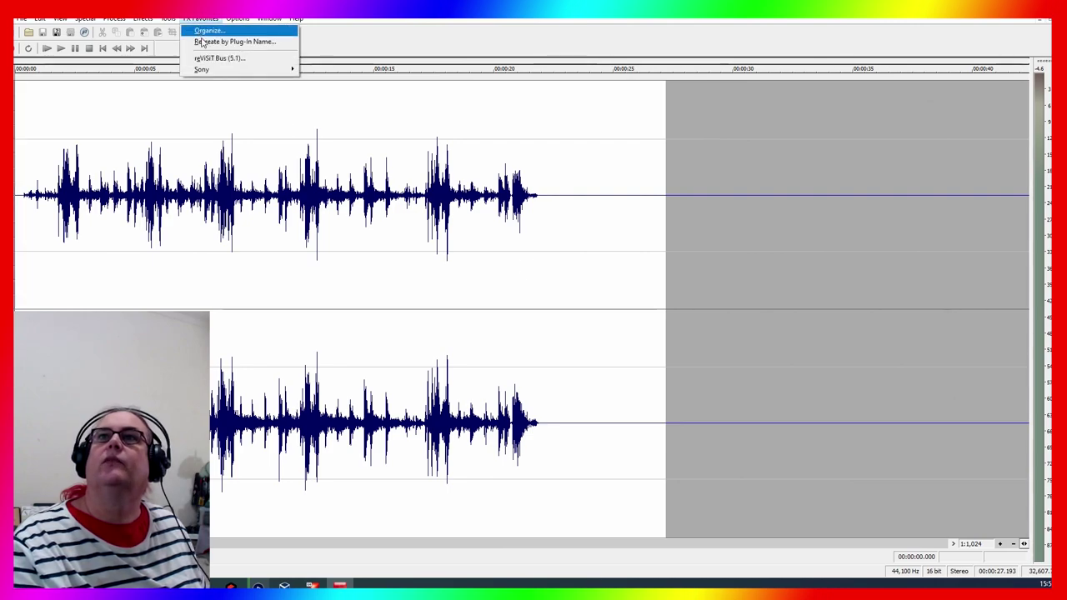
Apply the Sony Chorus favourite with the Fast flange 1 setting to the whole track
mouse_move(204, 69)
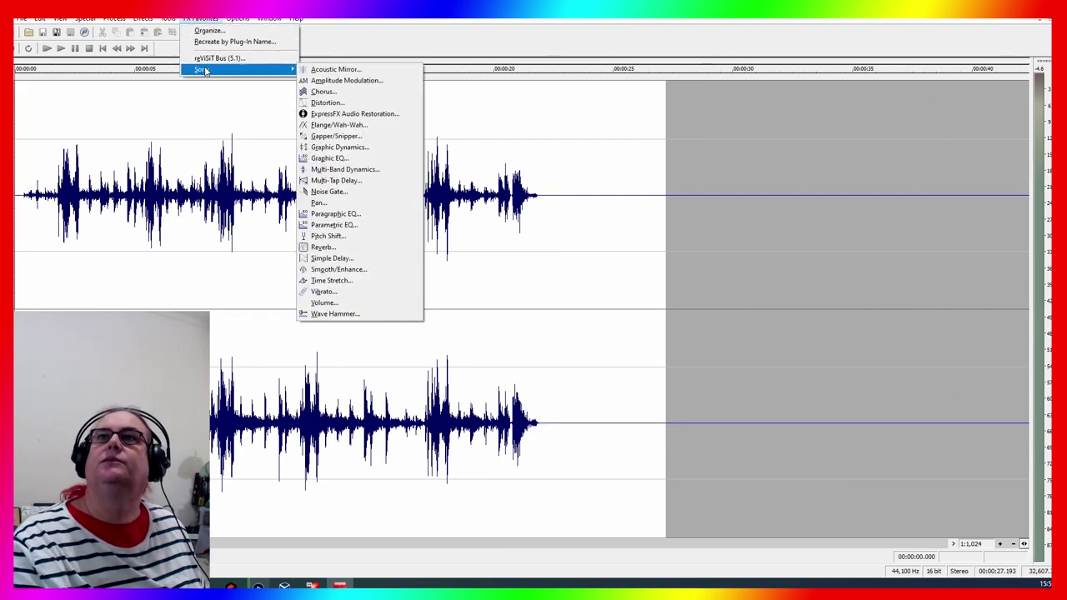
left_click(350, 91)
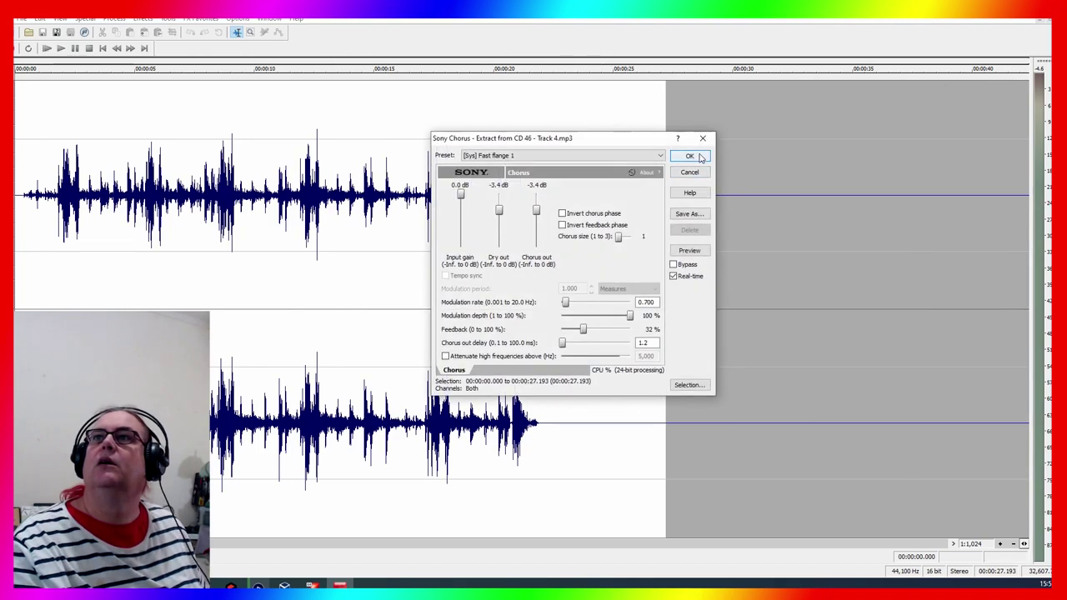
left_click(689, 156)
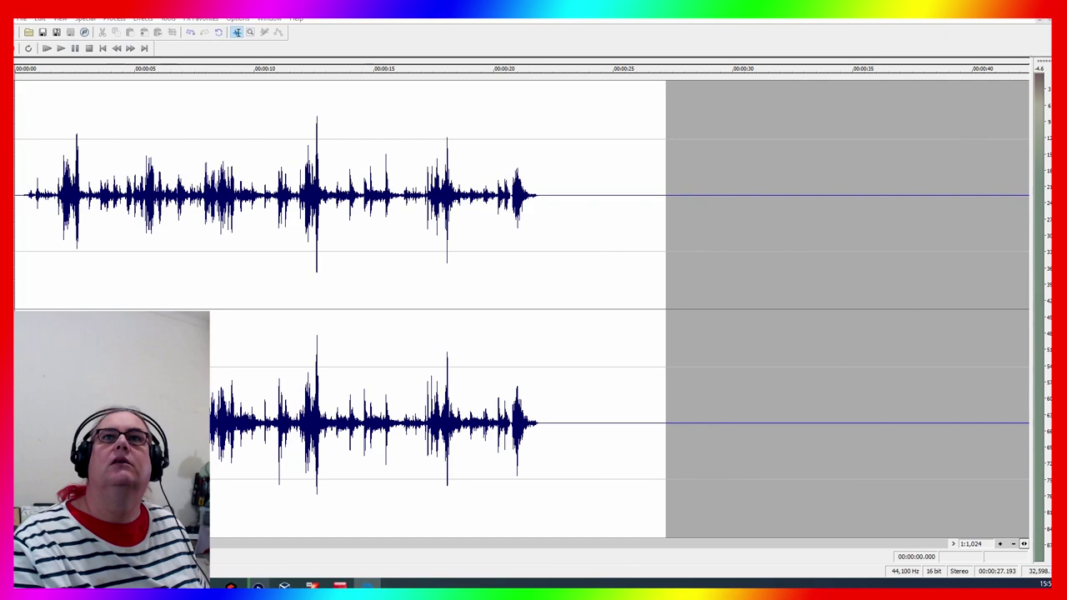
Play back the chorused track, then close Track 4.mp3 without saving
left_click(153, 146)
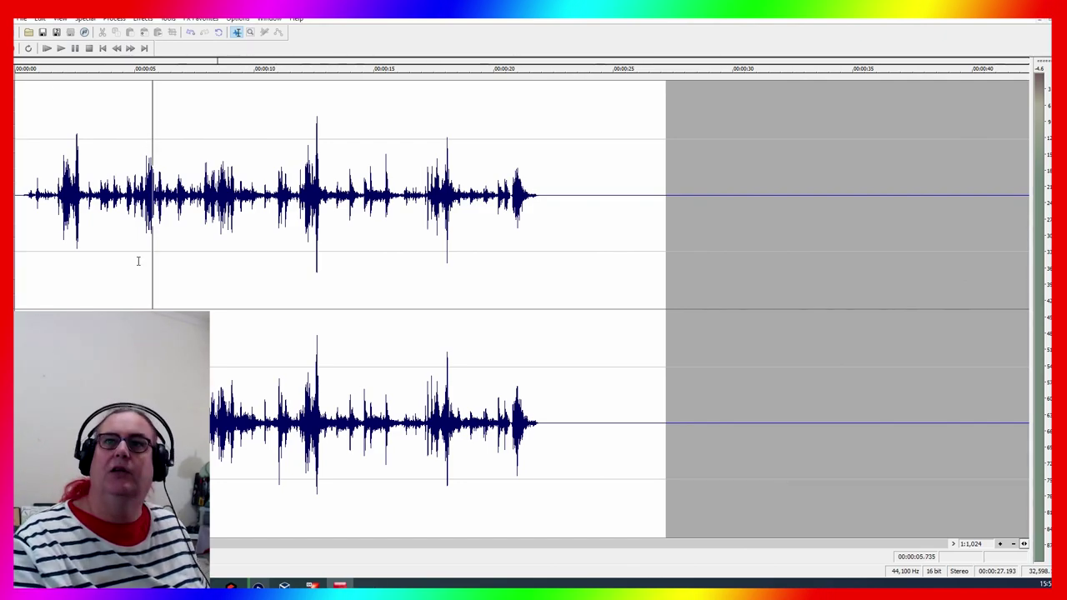
left_click(103, 302)
key("shift+space")
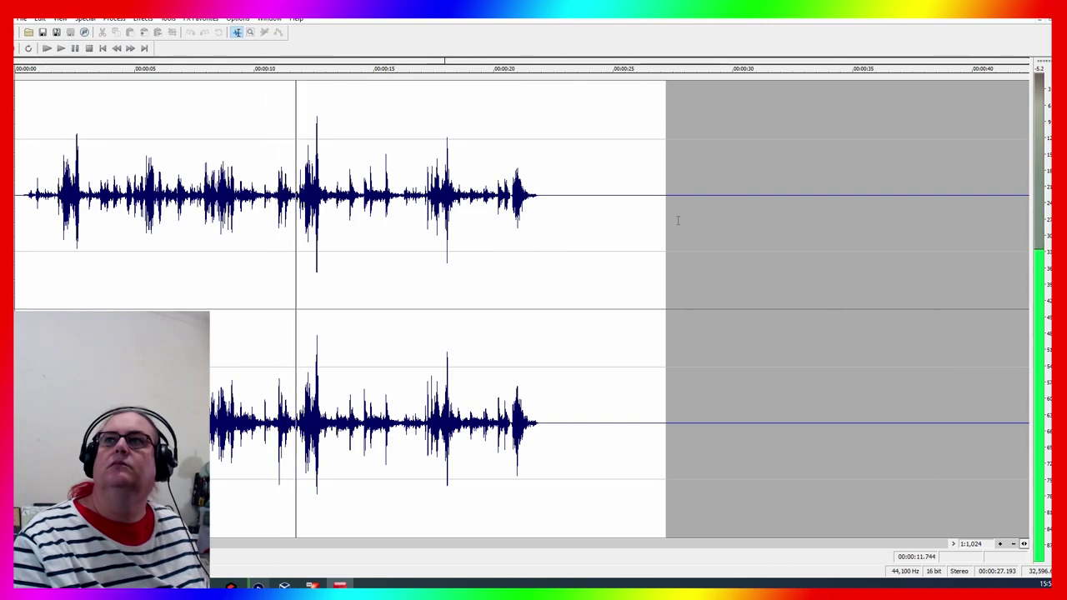
left_click(1038, 17)
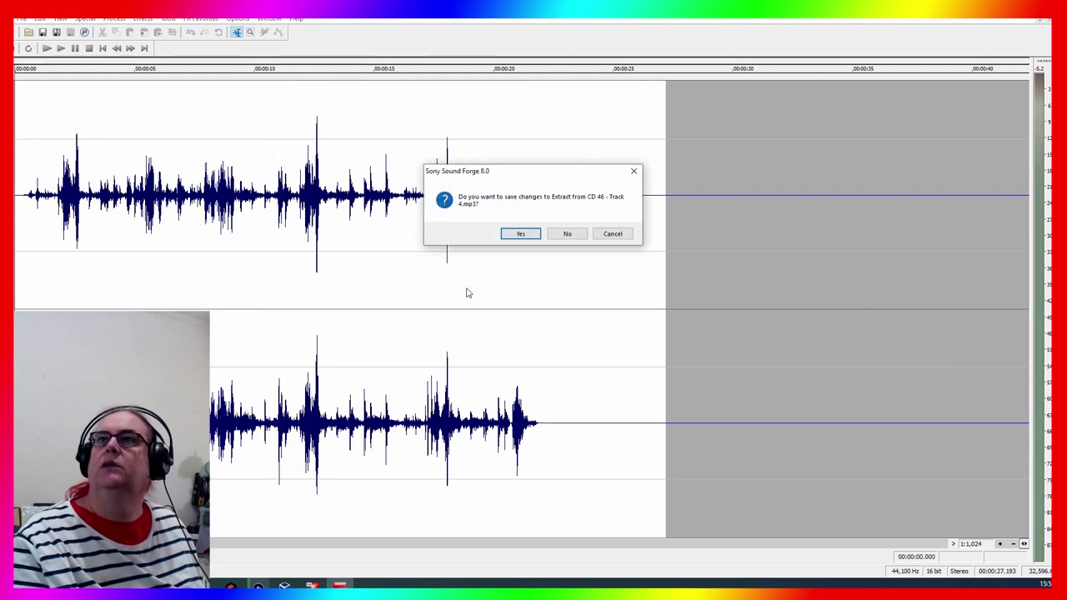
left_click(556, 234)
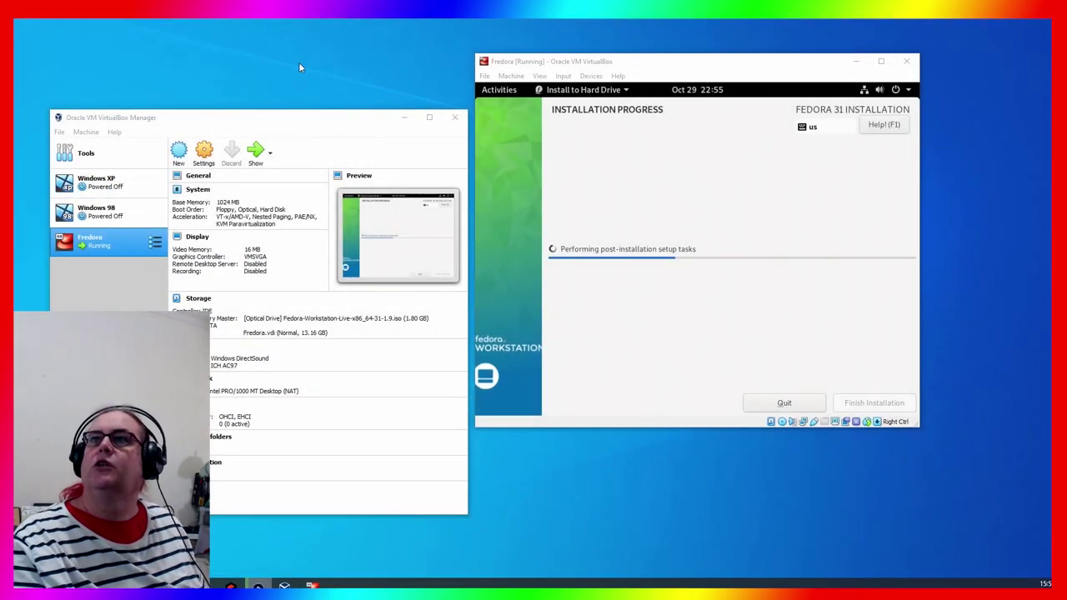
Drag the Fedora [Running] window forward to check the post-installation setup progress
left_click_drag(667, 71, 687, 90)
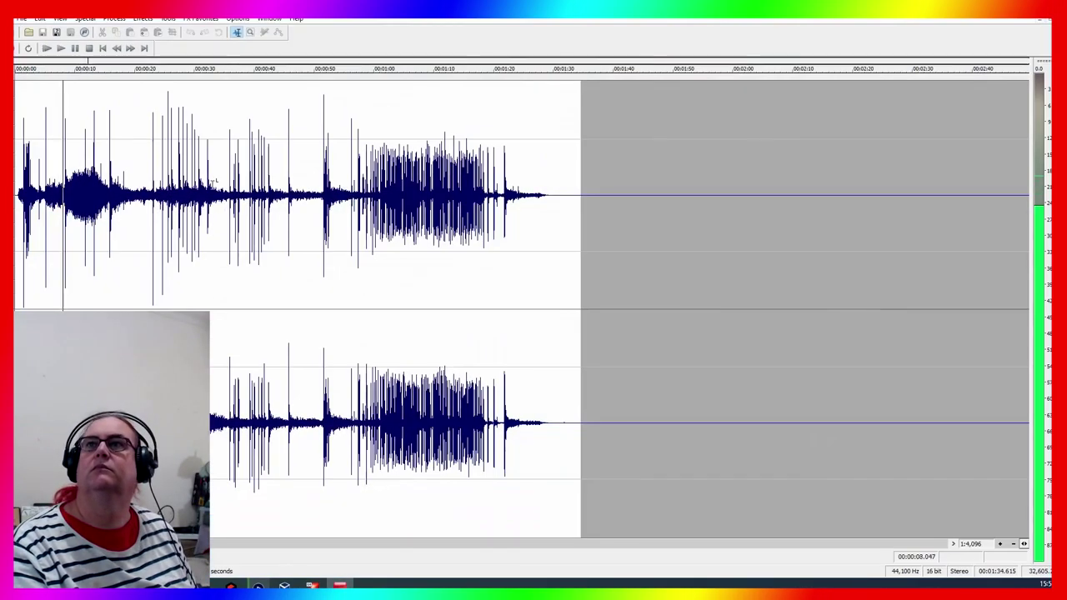
Restore Sound Forge to a smaller window and reposition the Fedora VM window beside it
left_click_drag(714, 33, 495, 149)
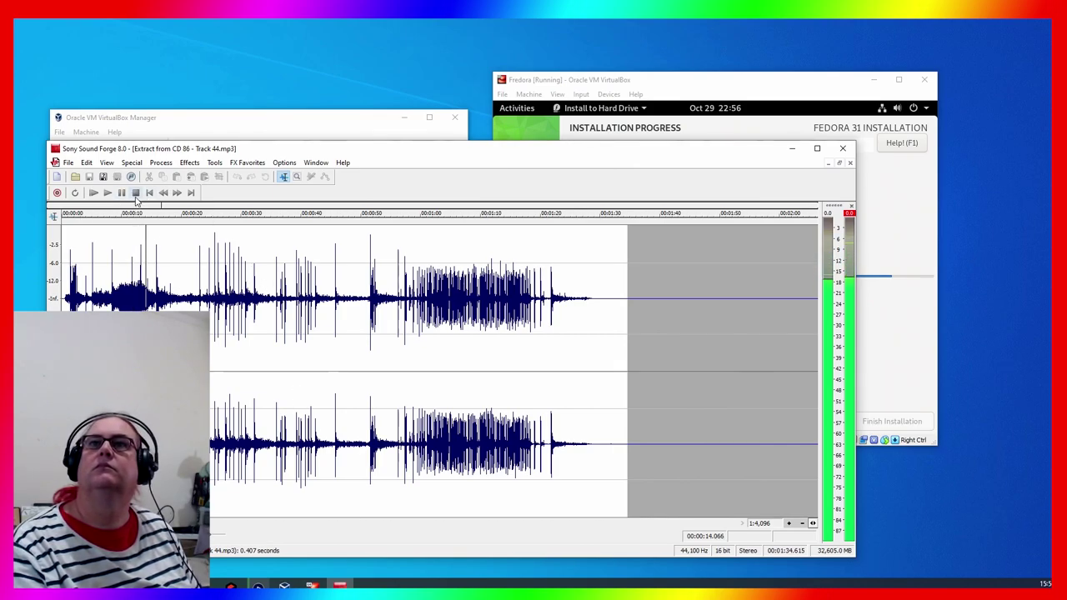
left_click(675, 84)
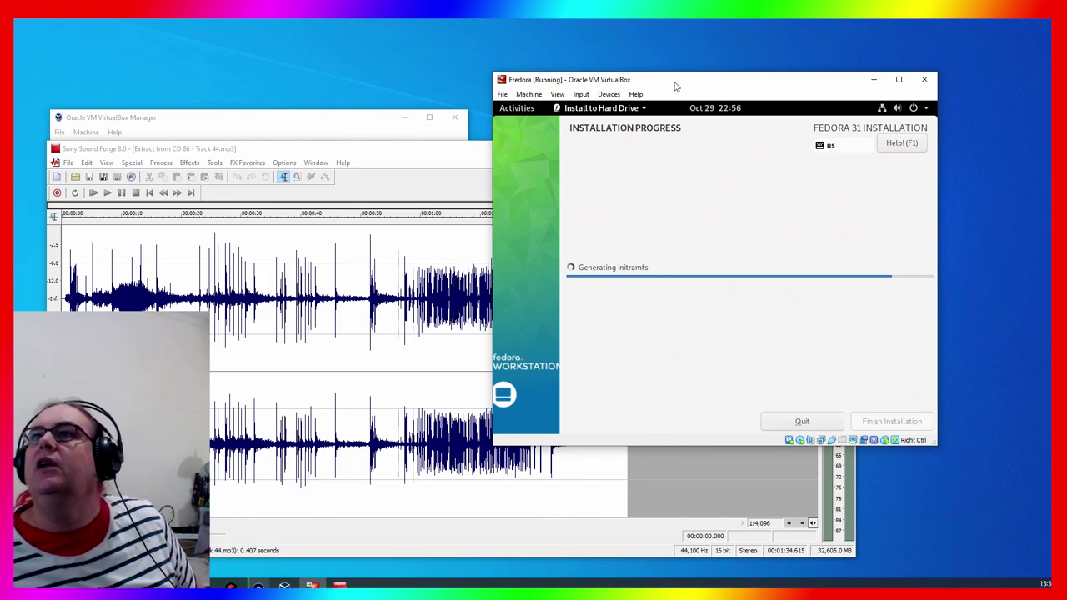
left_click_drag(675, 84, 771, 40)
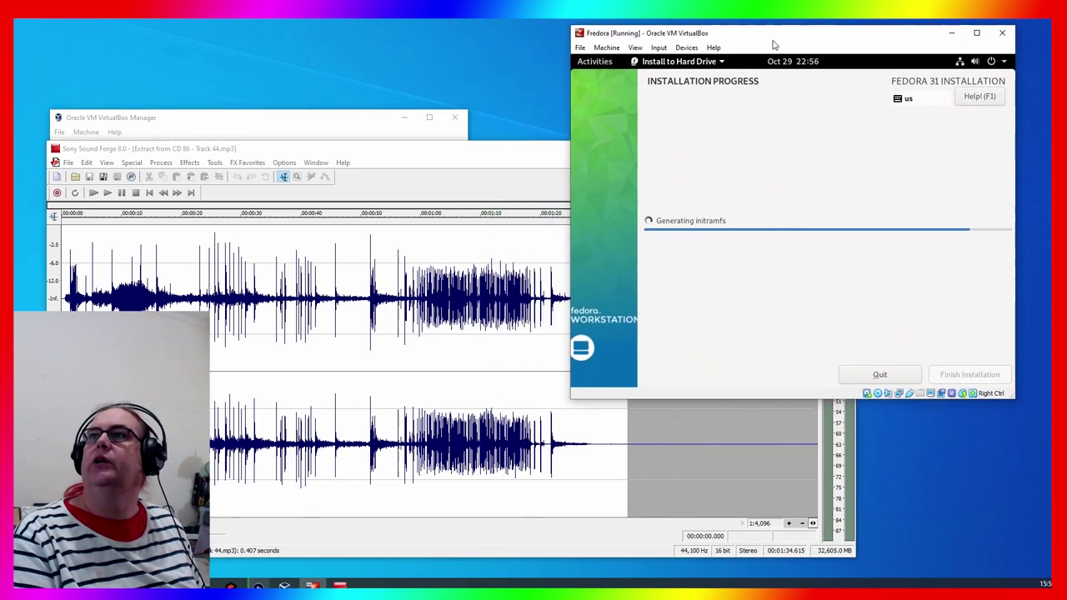
Bring Sound Forge back to the front and briefly play then stop Track 44.mp3
left_click(349, 155)
key("space")
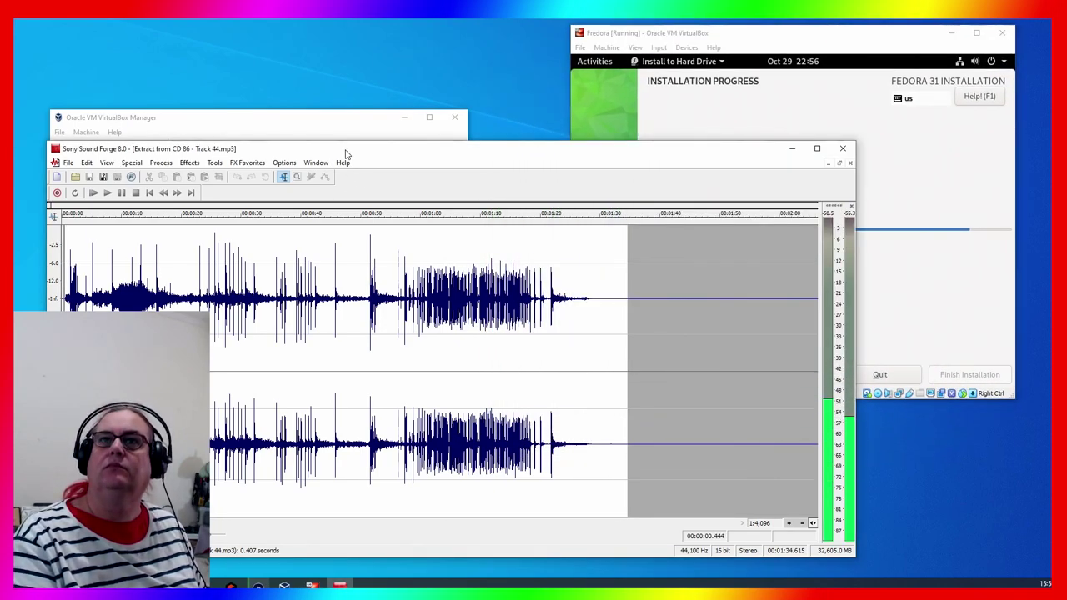
key("space")
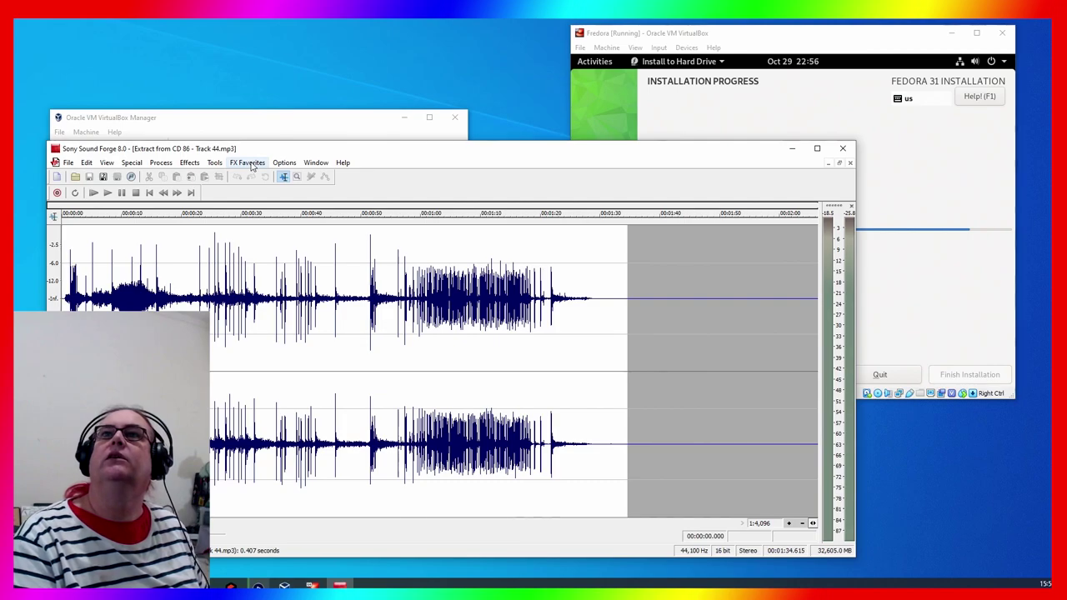
Apply the Reverb effect with the [Sys] Bright hall preset to the whole recording
left_click(193, 164)
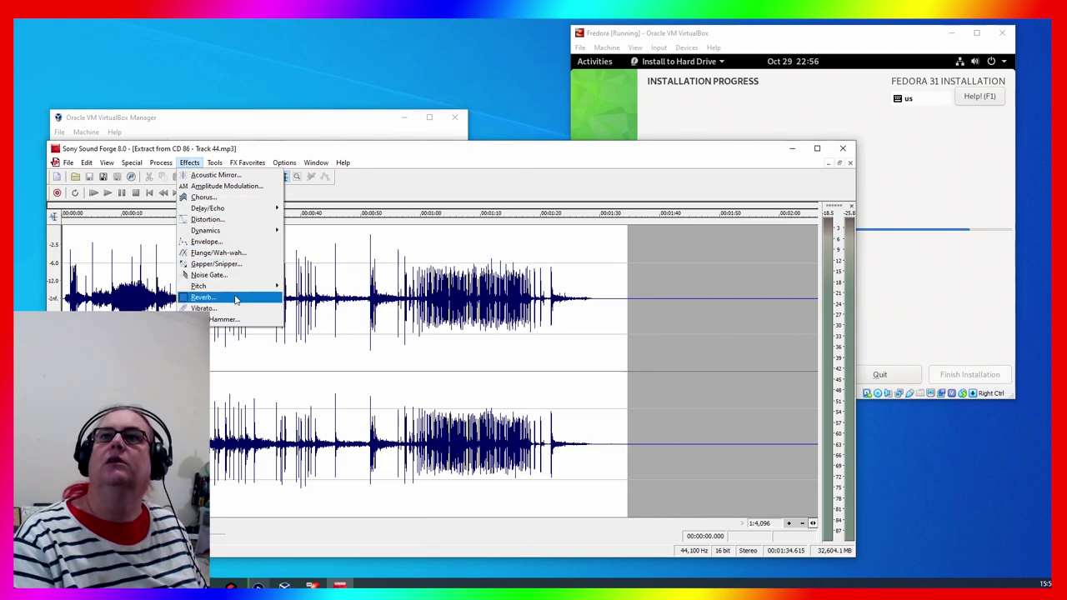
left_click(207, 297)
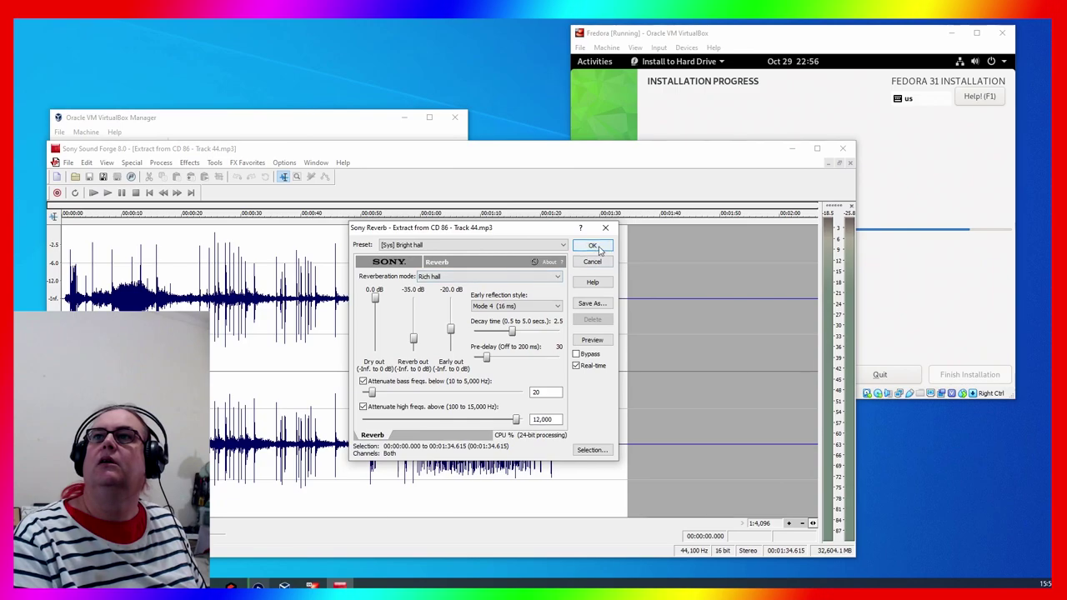
left_click(591, 245)
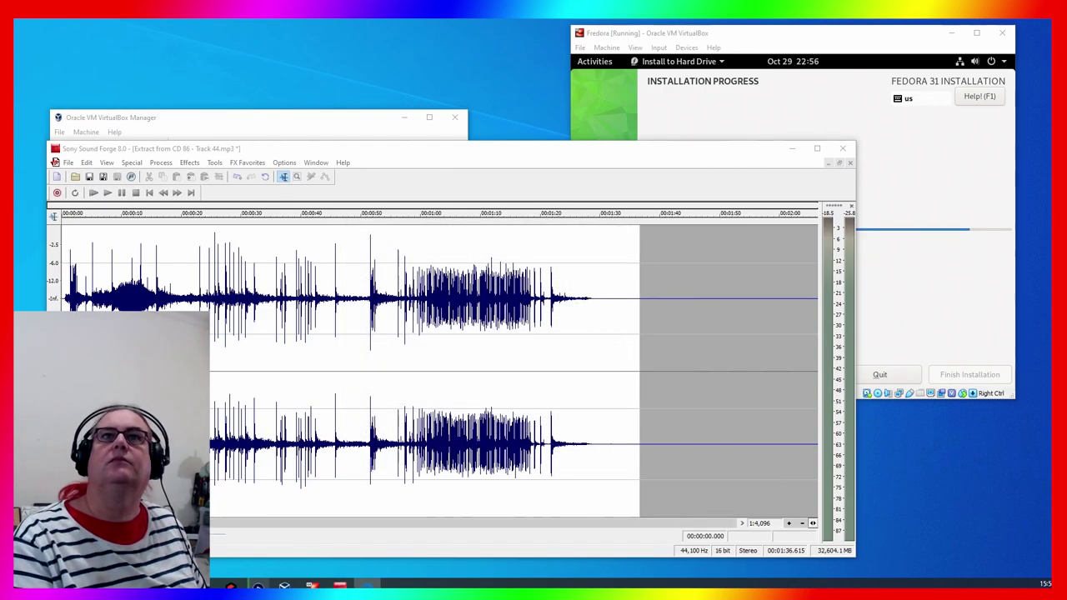
Play the reverberated track while checking the Fedora VM, then nudge Sound Forge slightly left
key("space")
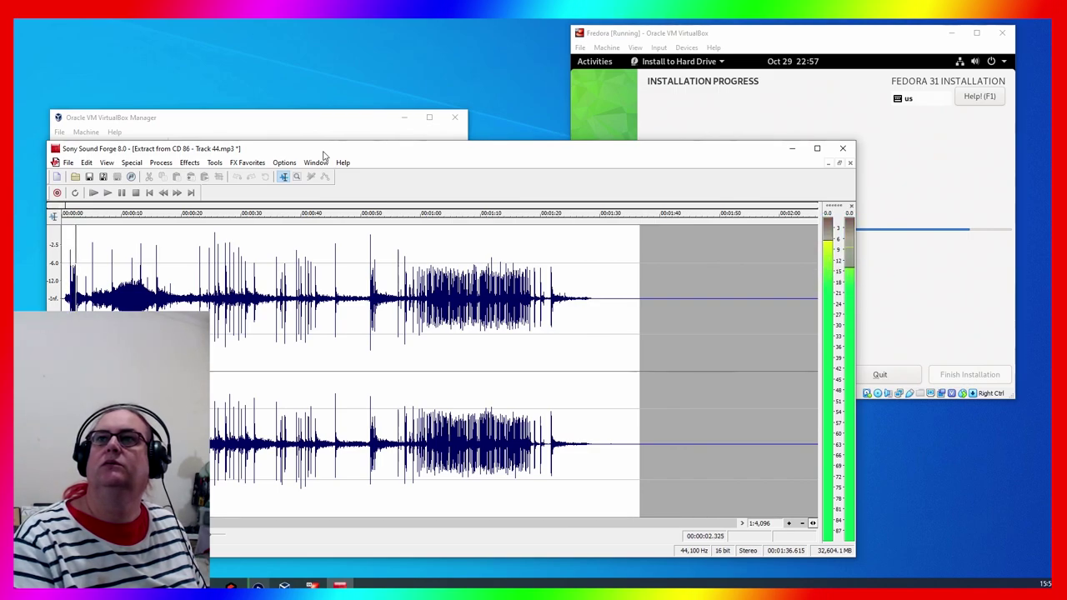
key("alt+Tab")
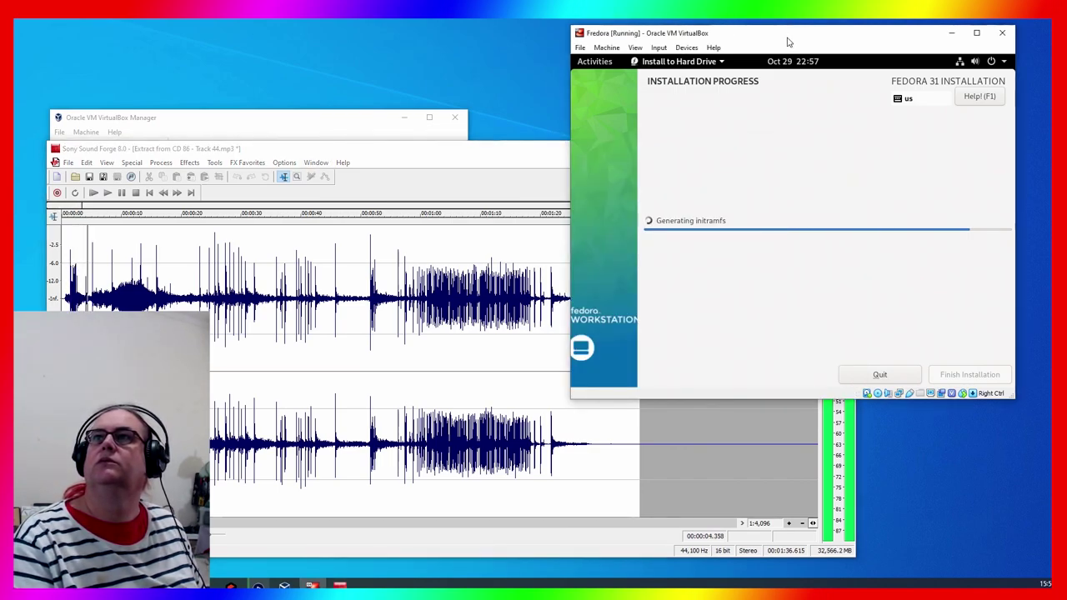
left_click(456, 152)
left_click_drag(457, 153, 424, 162)
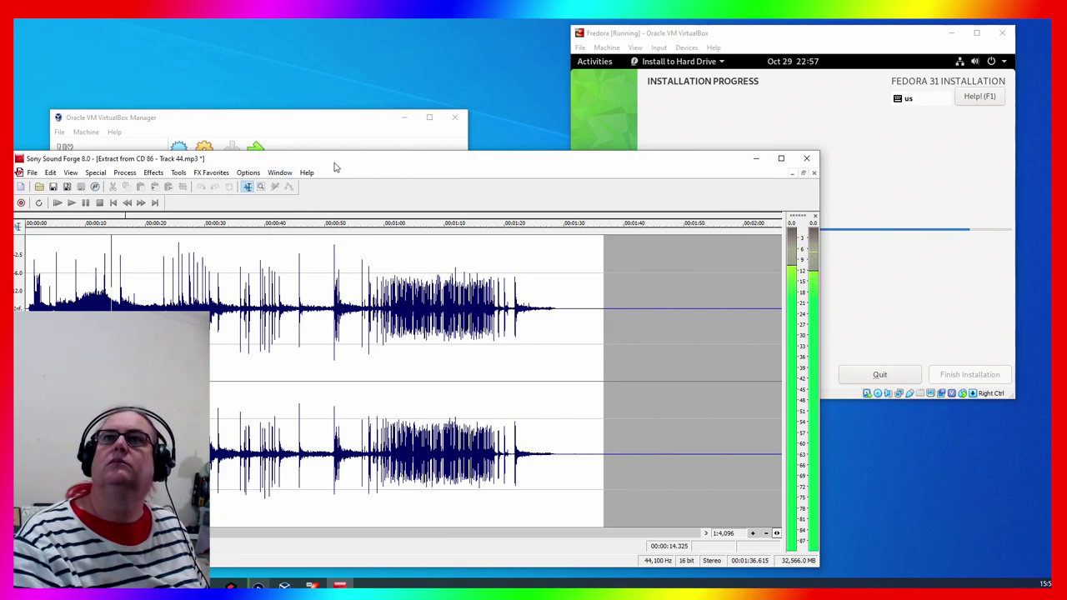
Stop playback and apply the Noise Gate with the [Sys] Long decay time preset to Track 44.mp3
key("space")
left_click(247, 172)
mouse_move(223, 177)
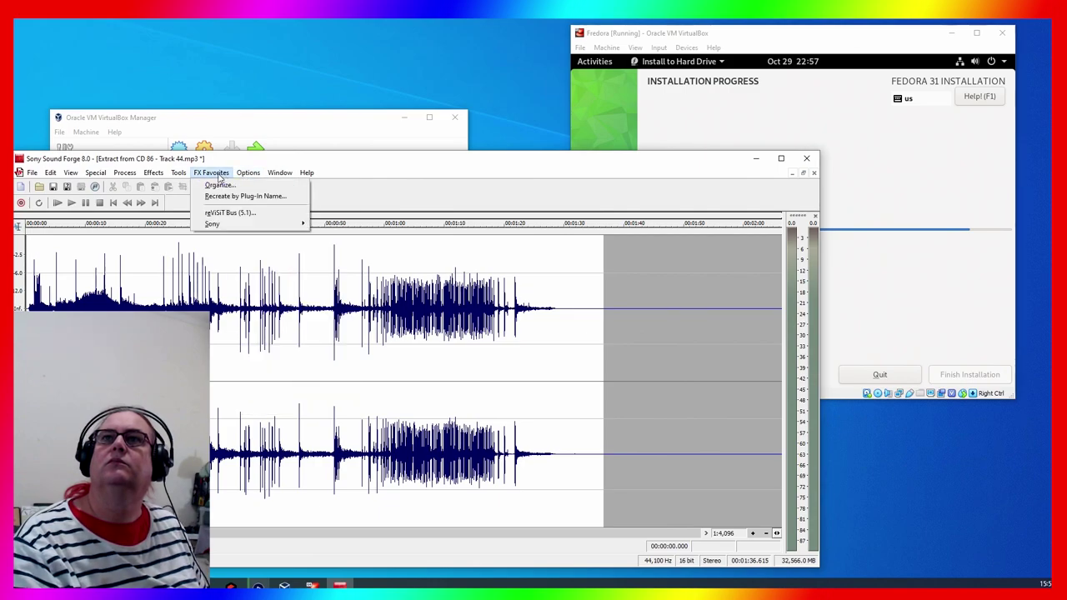
mouse_move(185, 176)
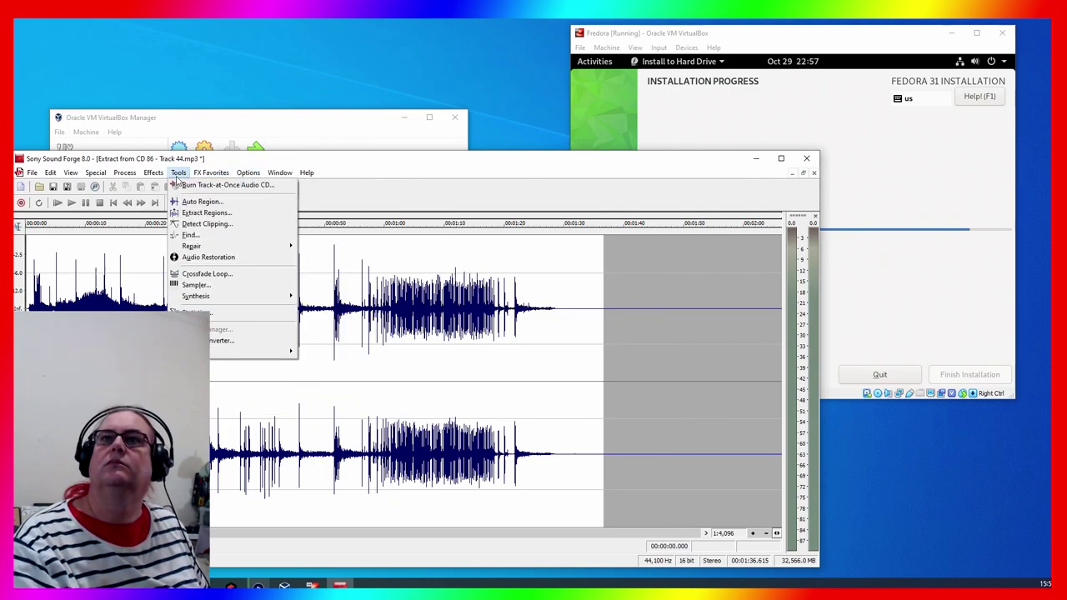
mouse_move(150, 181)
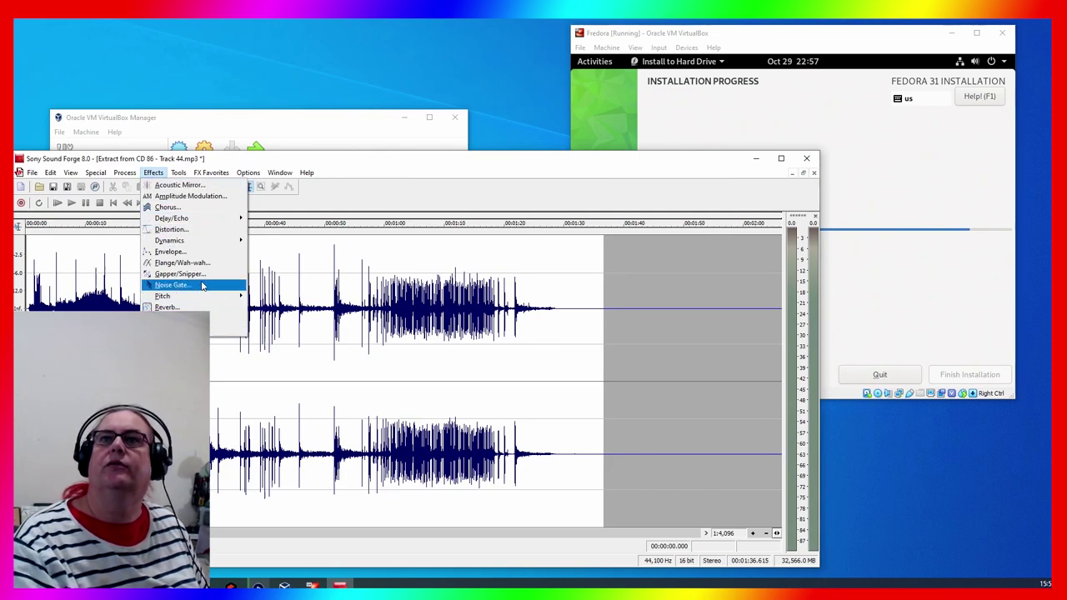
left_click(200, 285)
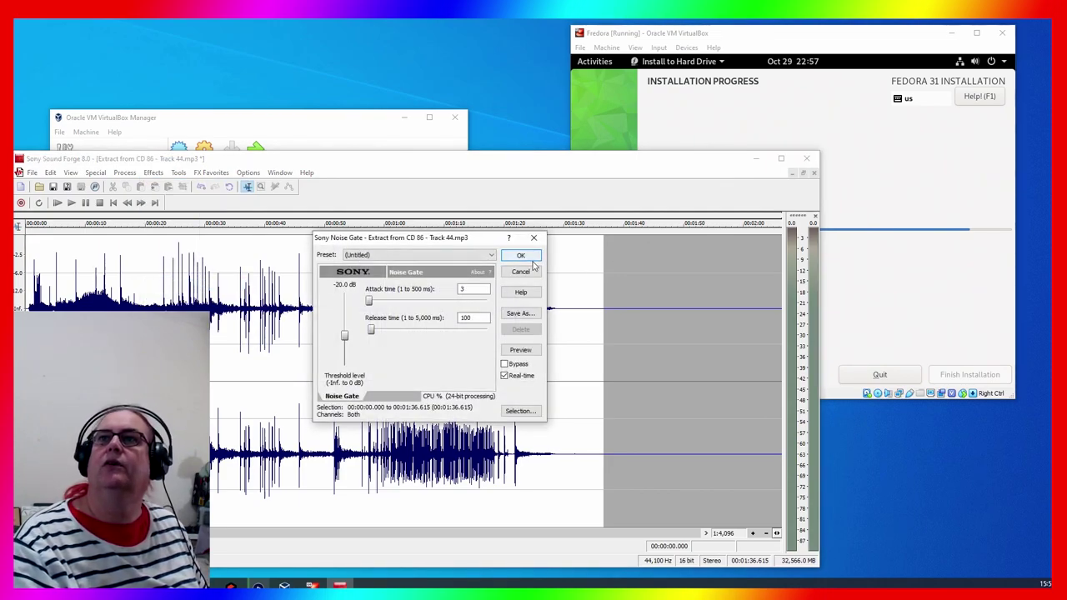
left_click(480, 254)
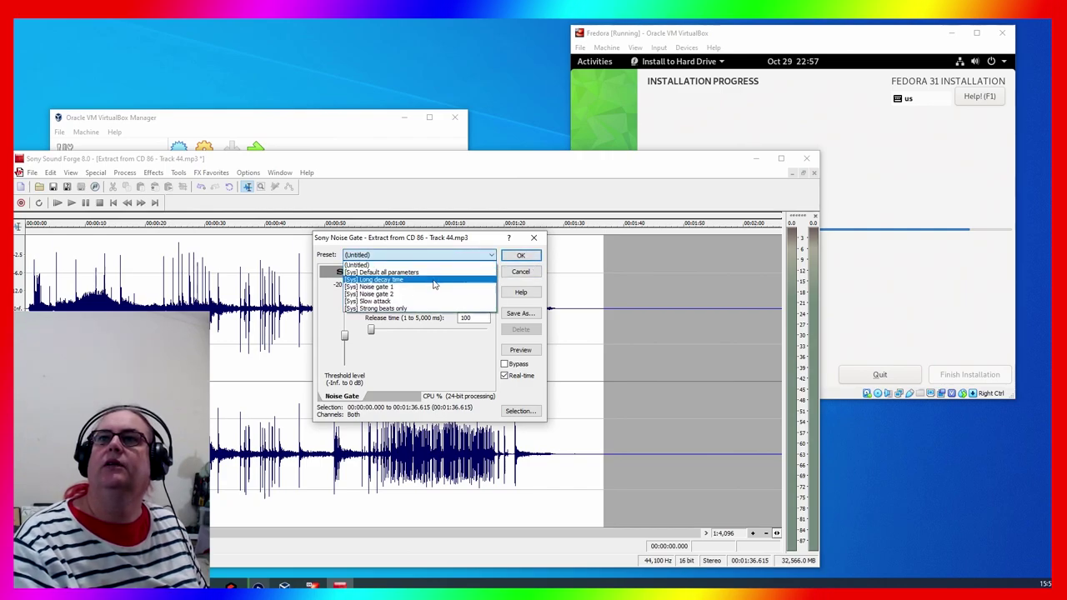
left_click(434, 279)
left_click(514, 258)
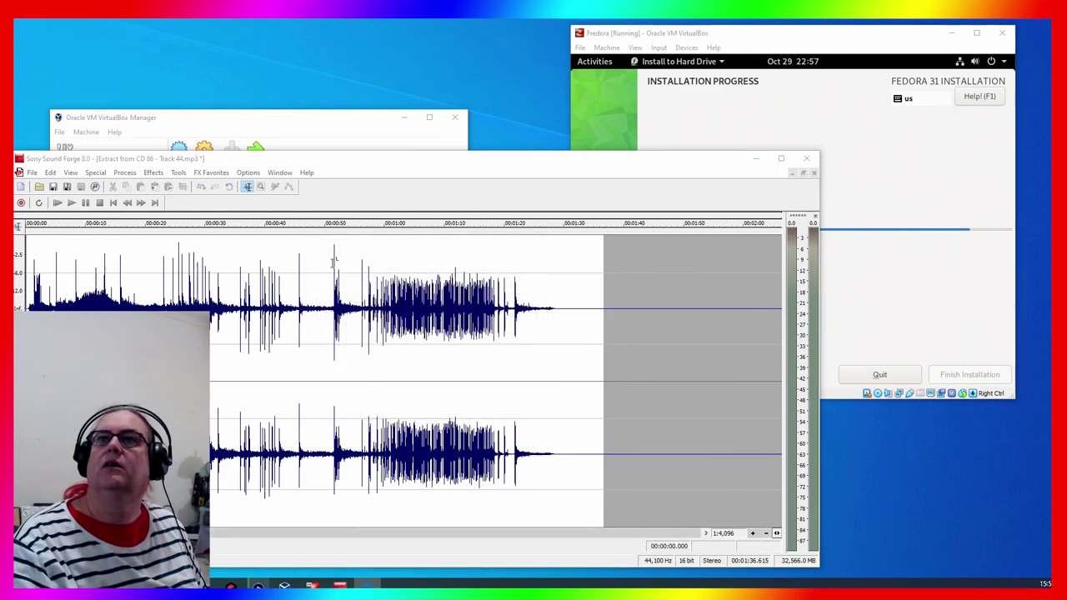
Play the noise-gated Track 44 and nudge the editor and Fedora installer windows
key("space")
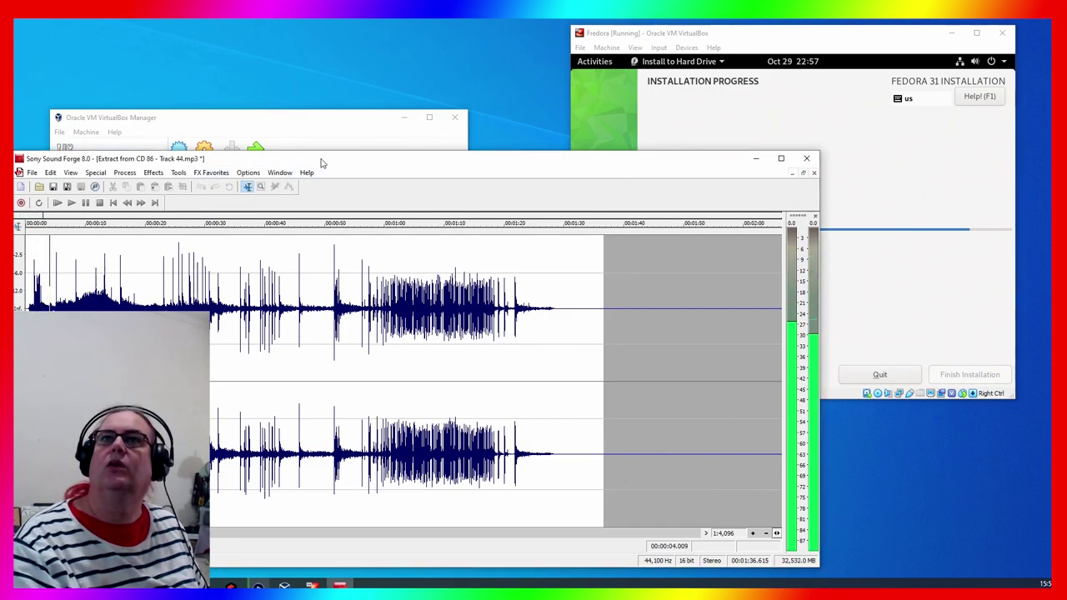
left_click_drag(330, 161, 338, 138)
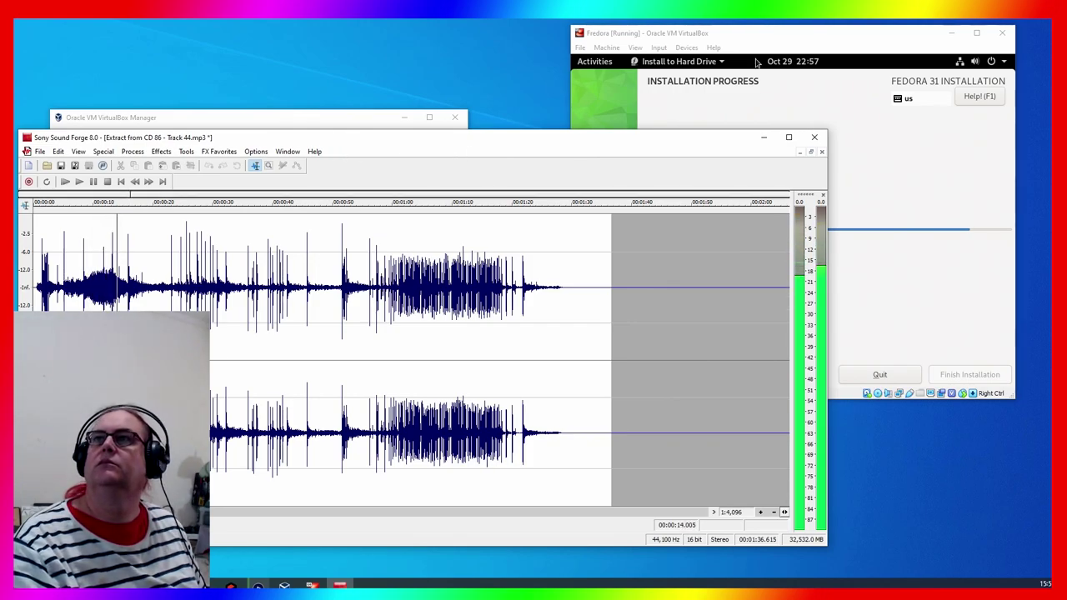
left_click(637, 112)
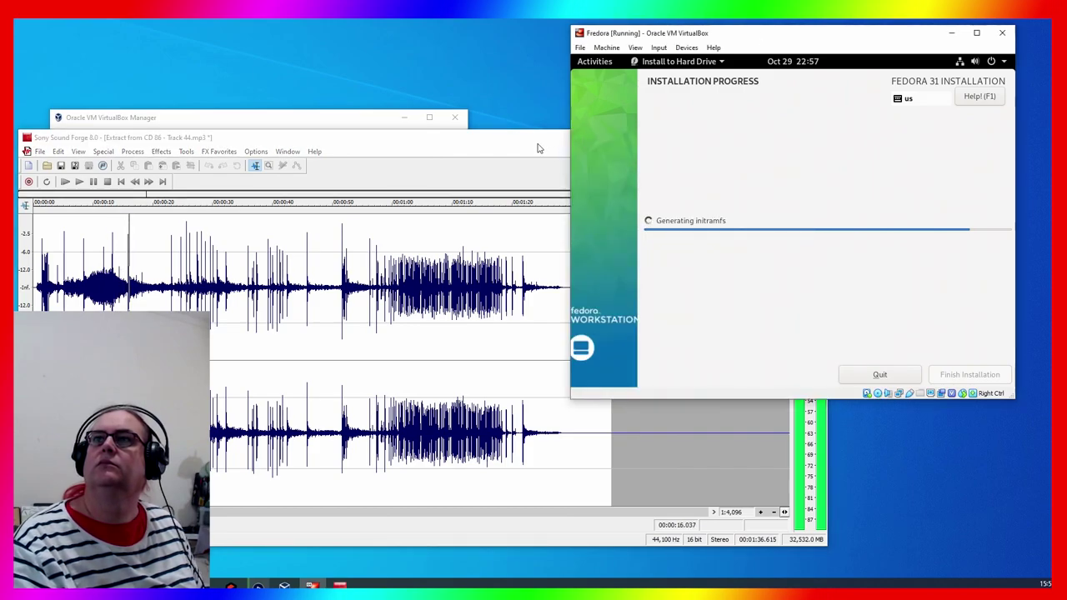
Separate the Sound Forge and Fedora installer windows, keep Sound Forge in front, and open Process
left_click(539, 147)
left_click_drag(539, 147, 545, 162)
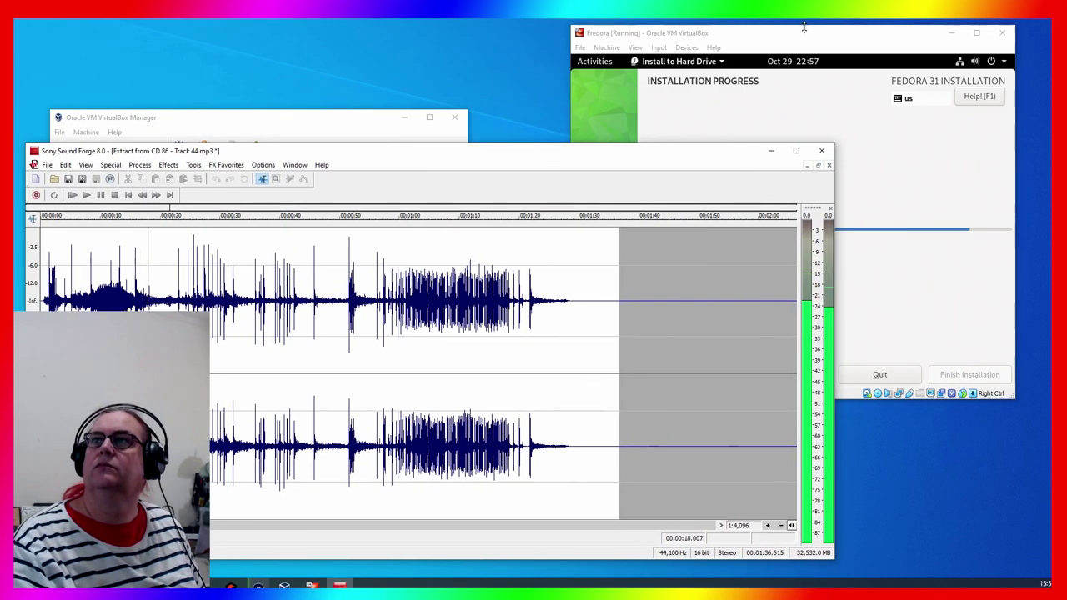
left_click_drag(838, 38, 854, 22)
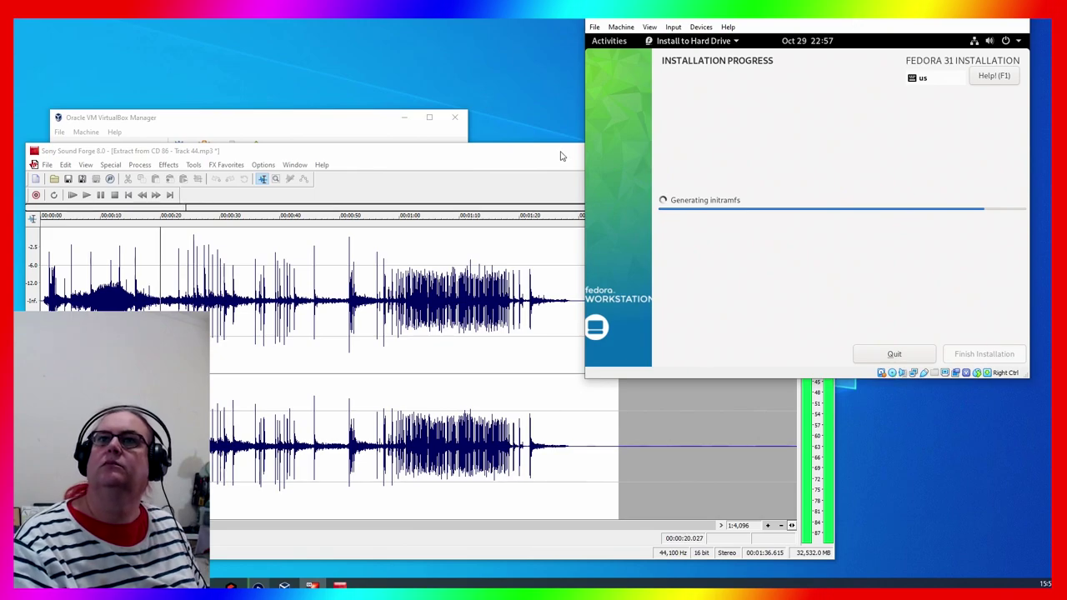
left_click(419, 170)
left_click(139, 165)
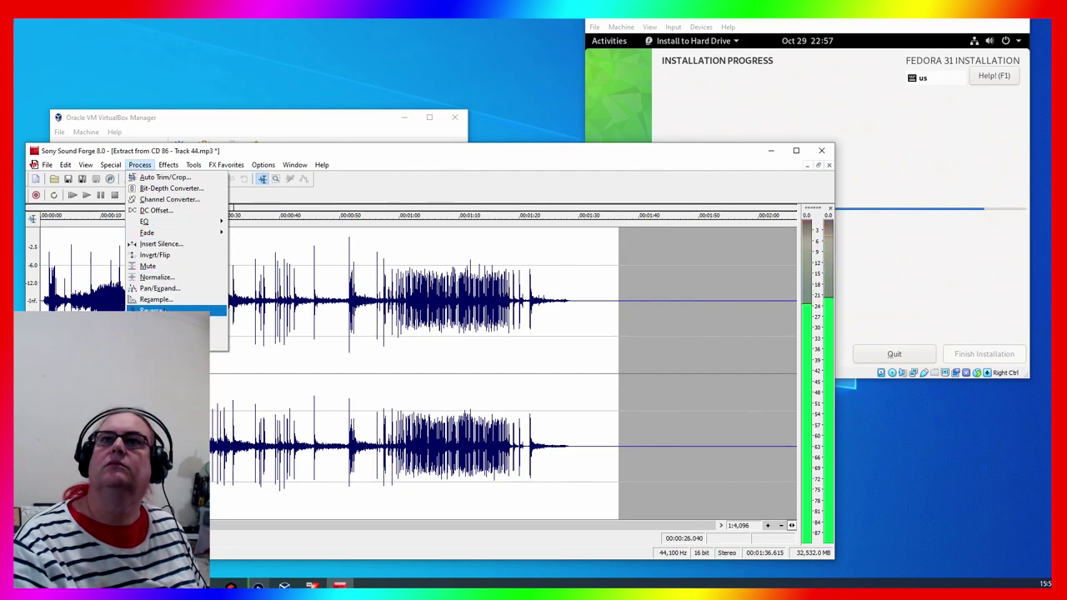
Apply the Multi-Tap delay echo to Track 44 and play back the processed audio
mouse_move(200, 210)
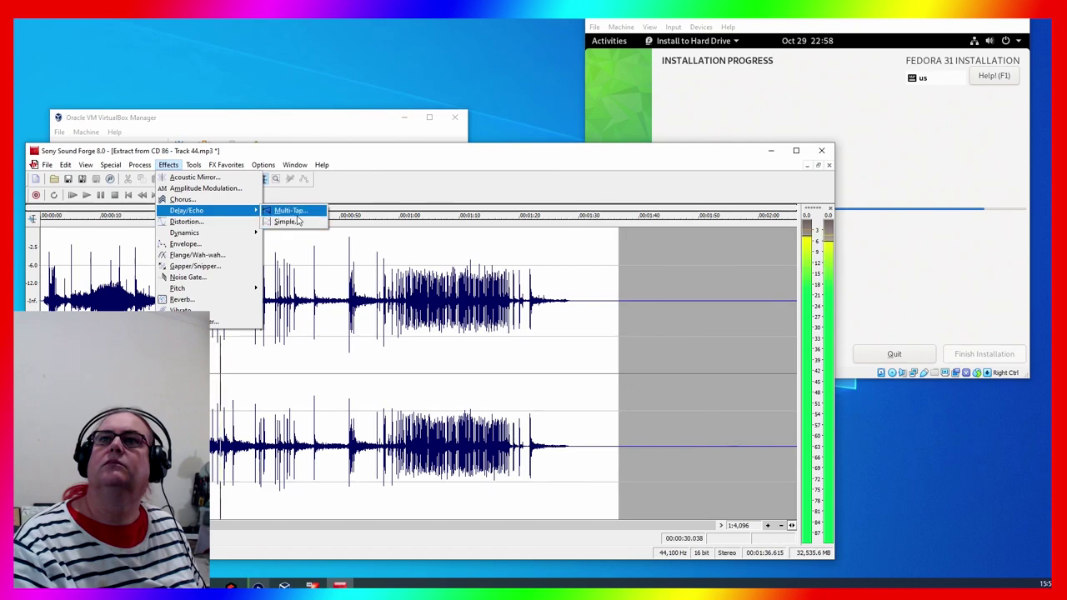
left_click(297, 213)
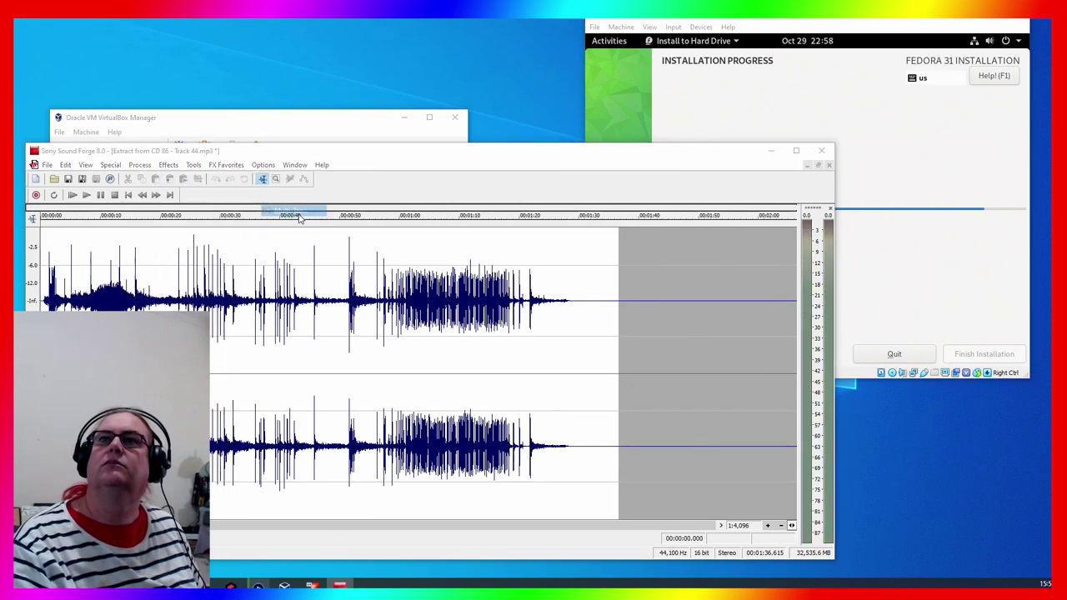
left_click(615, 250)
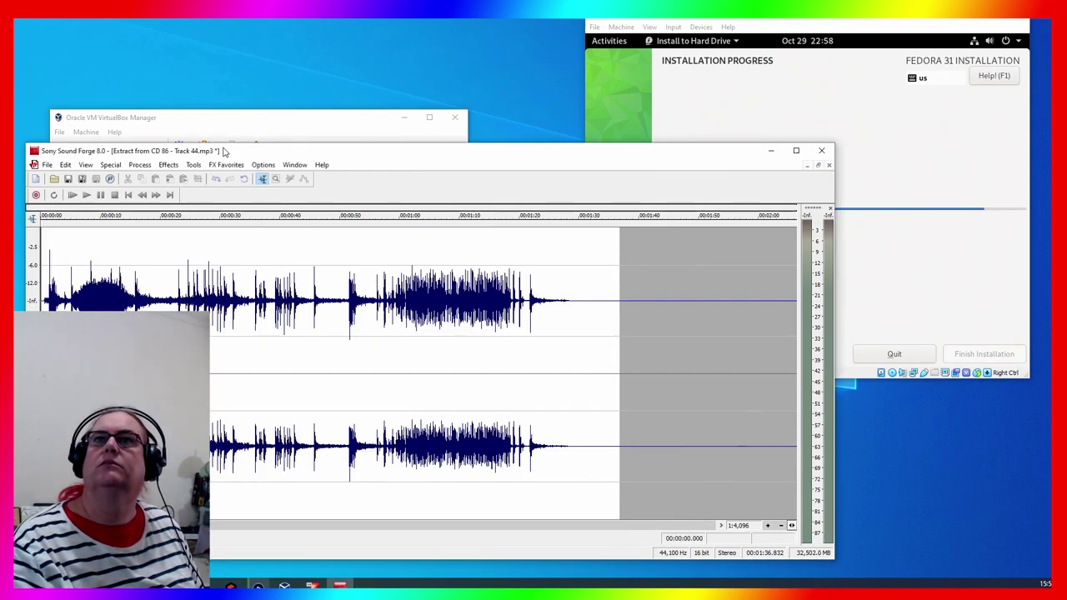
key("space")
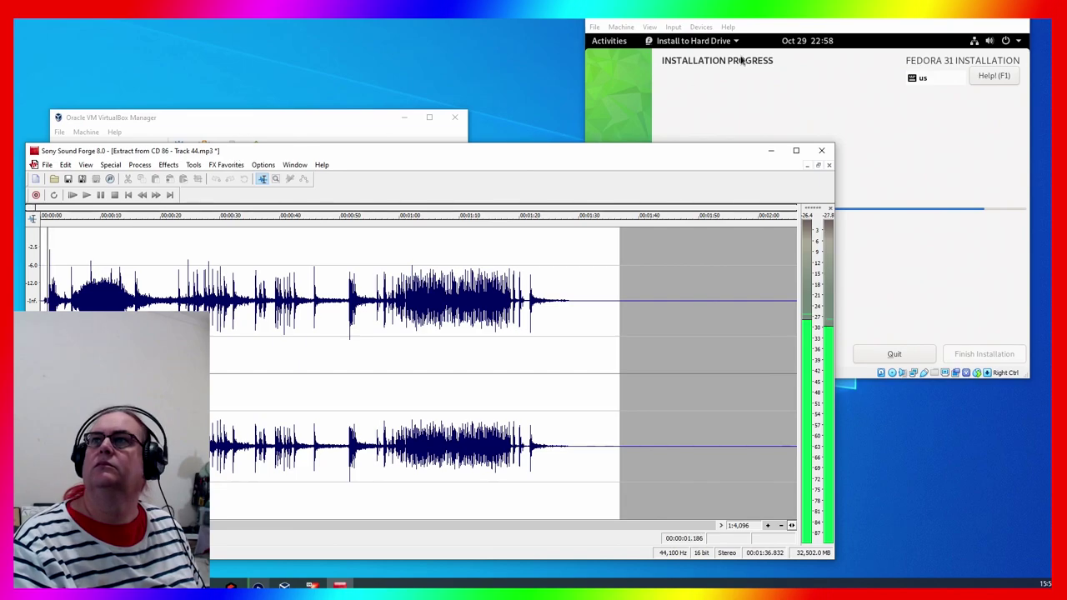
left_click(798, 20)
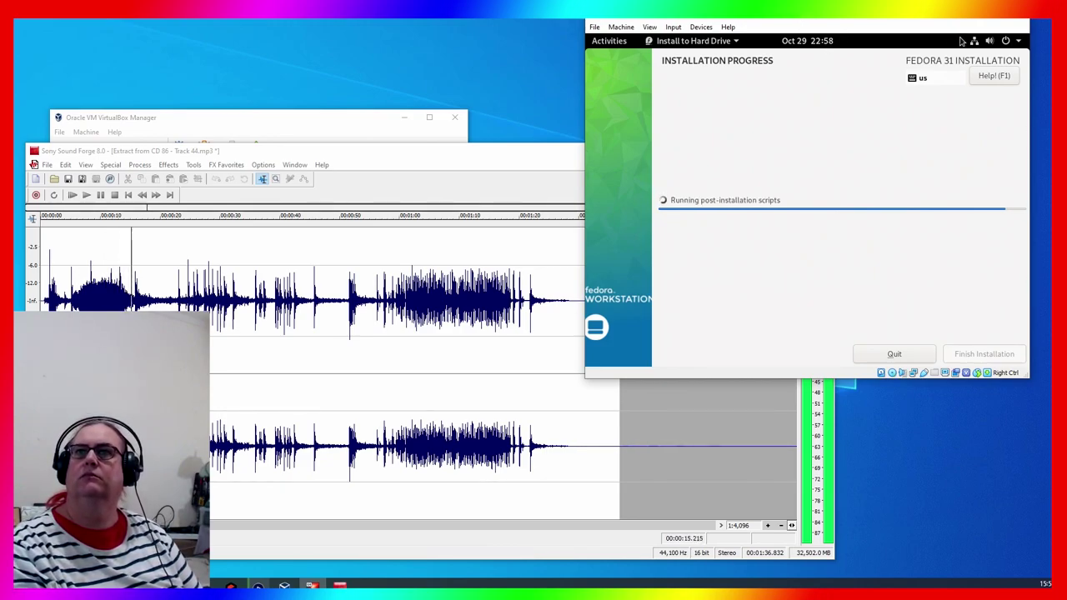
Close the edited Track 44 and Sound Forge, discarding the changes
left_click(362, 168)
left_click(820, 150)
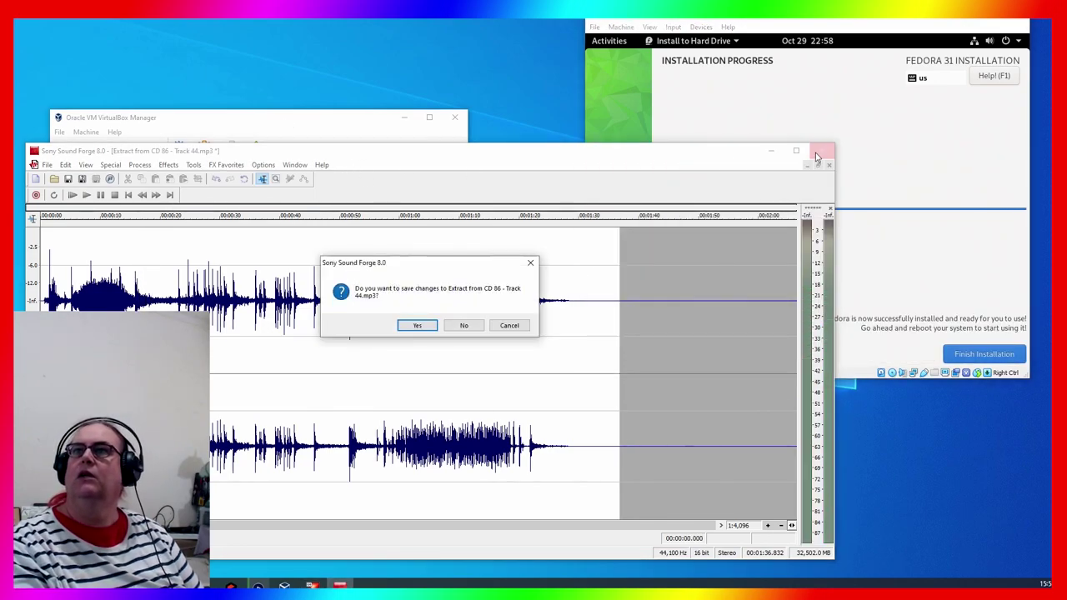
left_click(464, 325)
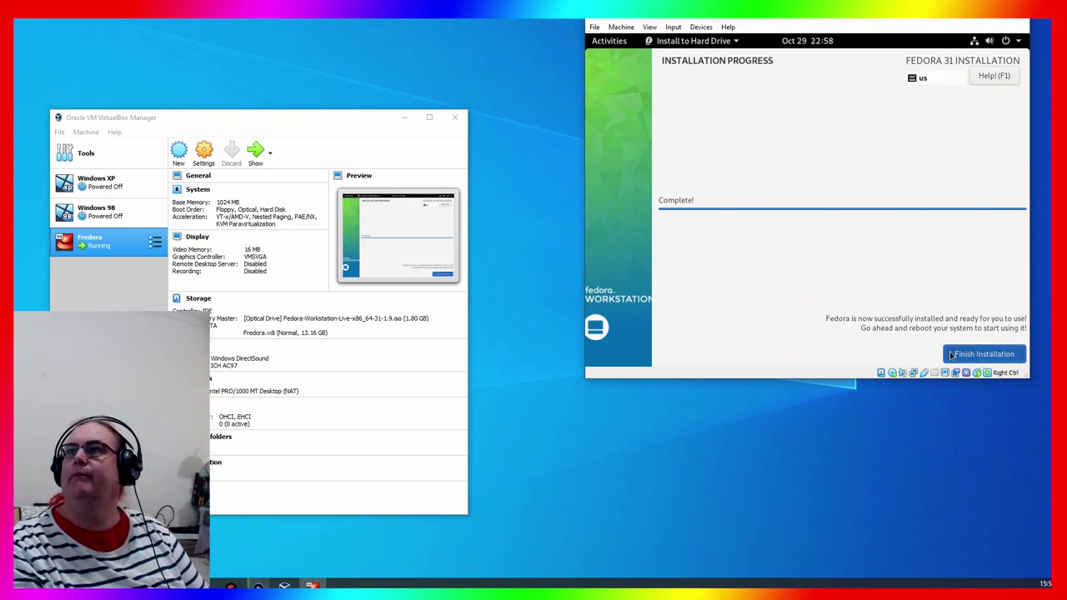
Finish the Fedora installation and place the Fedora VM and VirtualBox Manager windows side by side
left_click(883, 434)
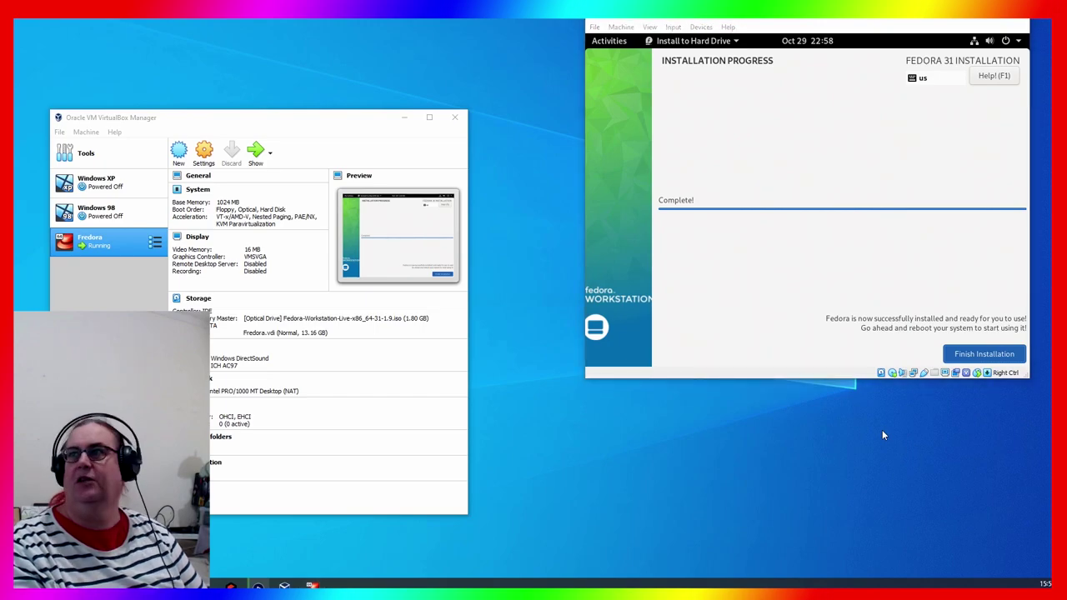
left_click_drag(824, 18, 702, 89)
left_click_drag(324, 125, 342, 69)
left_click_drag(567, 86, 564, 76)
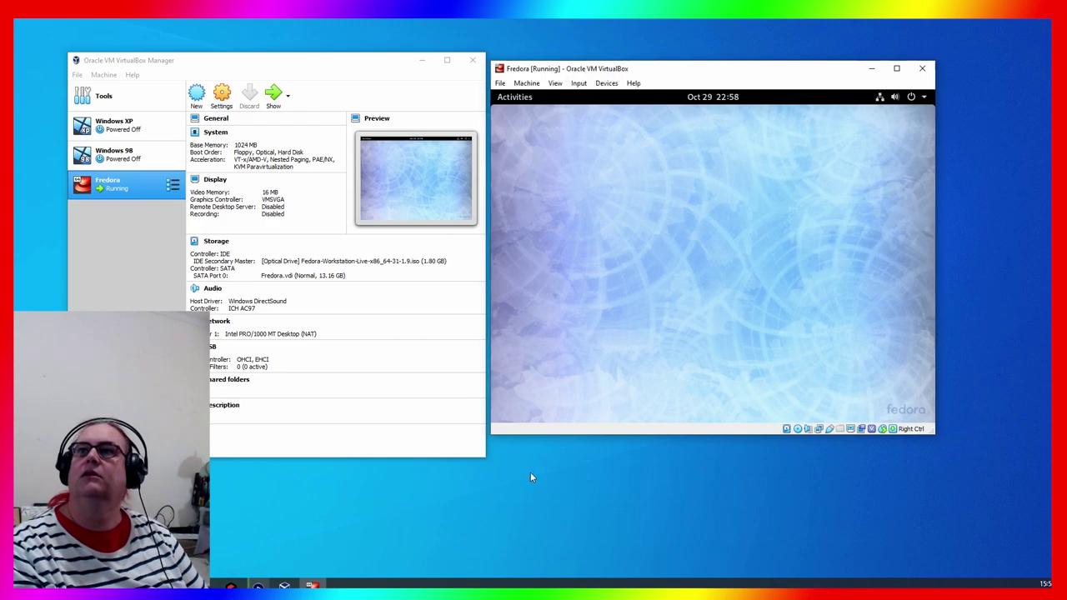
left_click(569, 504)
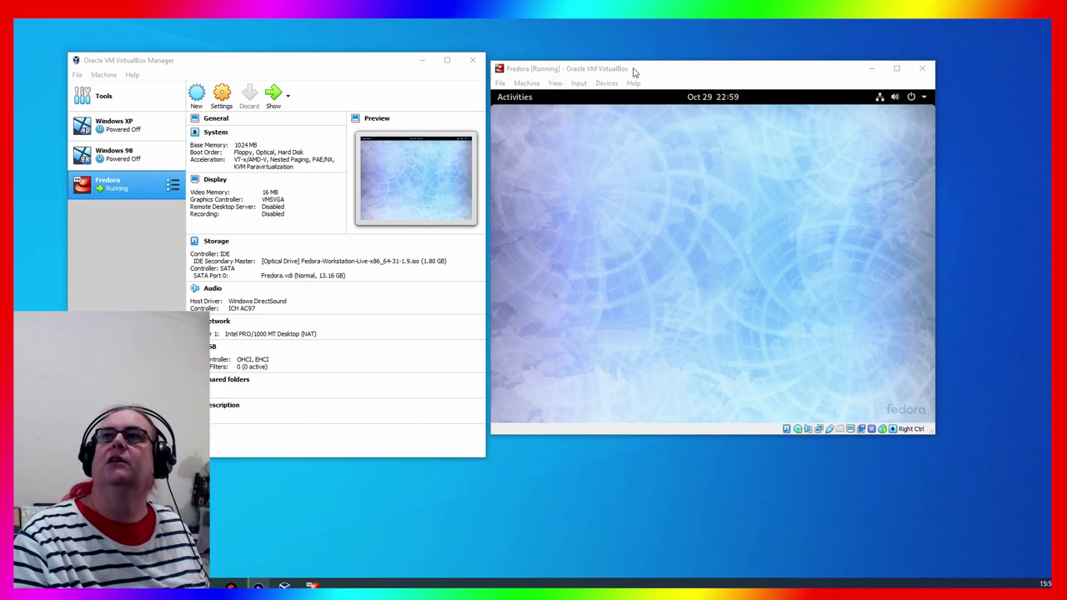
Shift the Fedora VM window slightly to the right
left_click_drag(633, 73, 645, 66)
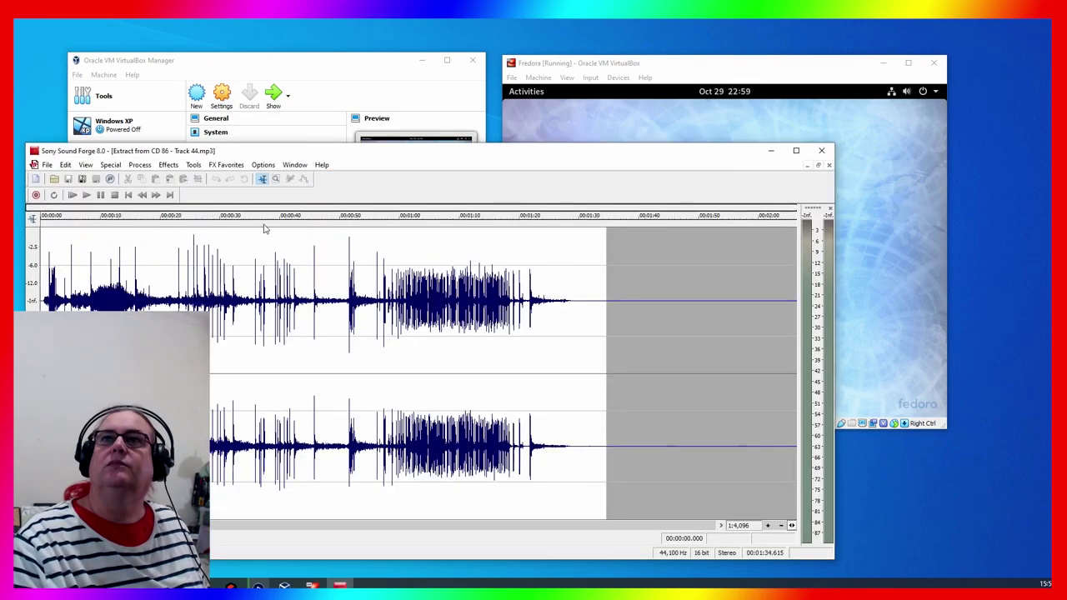
Open Track 33, select its whole waveform to copy it, then close it
left_click(55, 181)
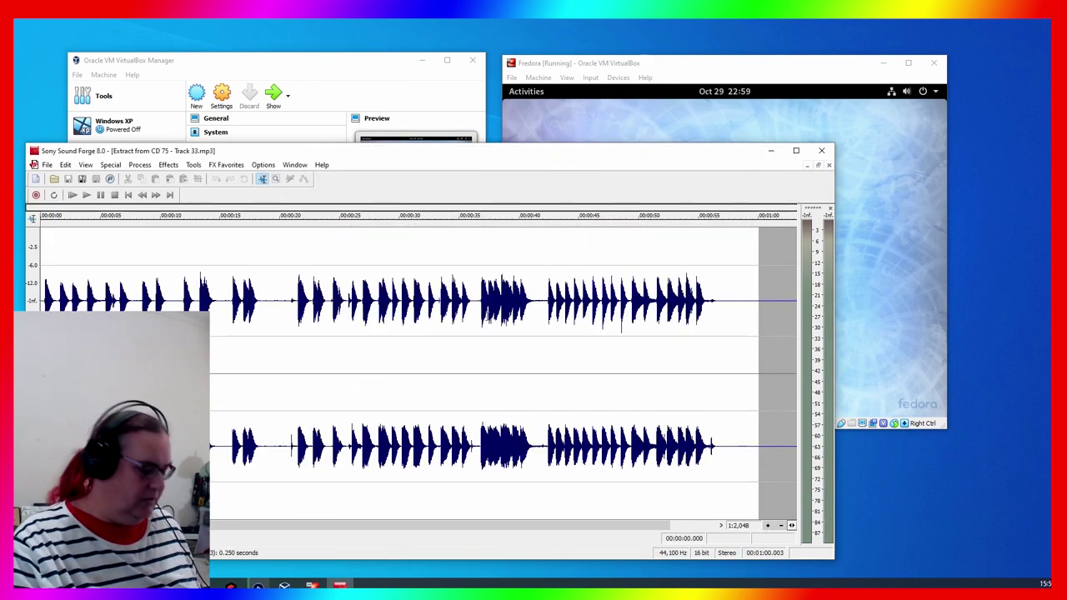
double_click(487, 318)
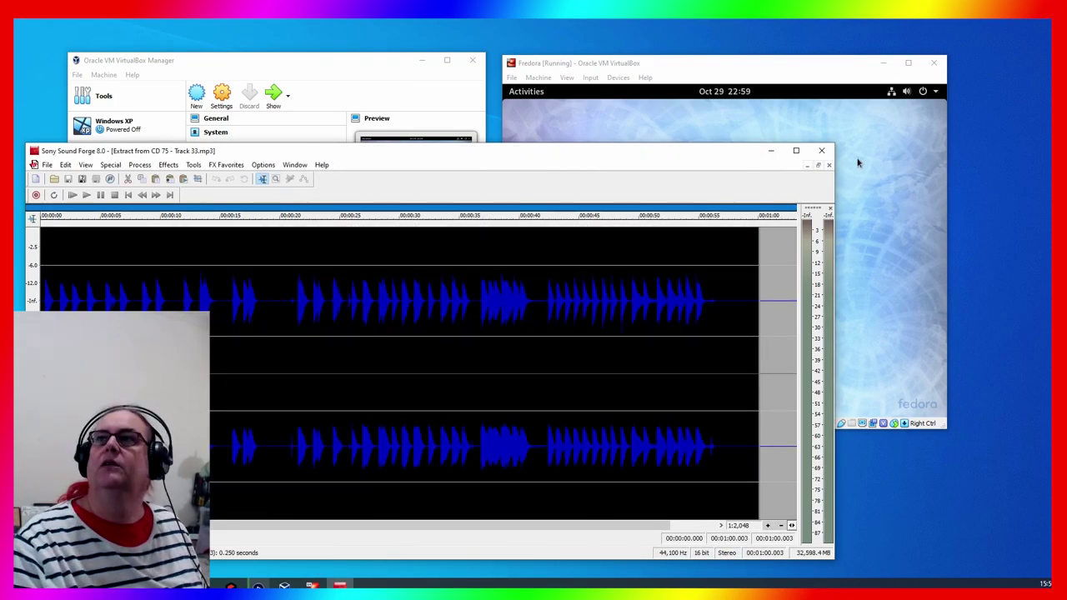
left_click(828, 165)
Paste the copied audio into Track 44 at 1:20.991 with the [Sys] Normal crossfade preset
left_click(525, 331)
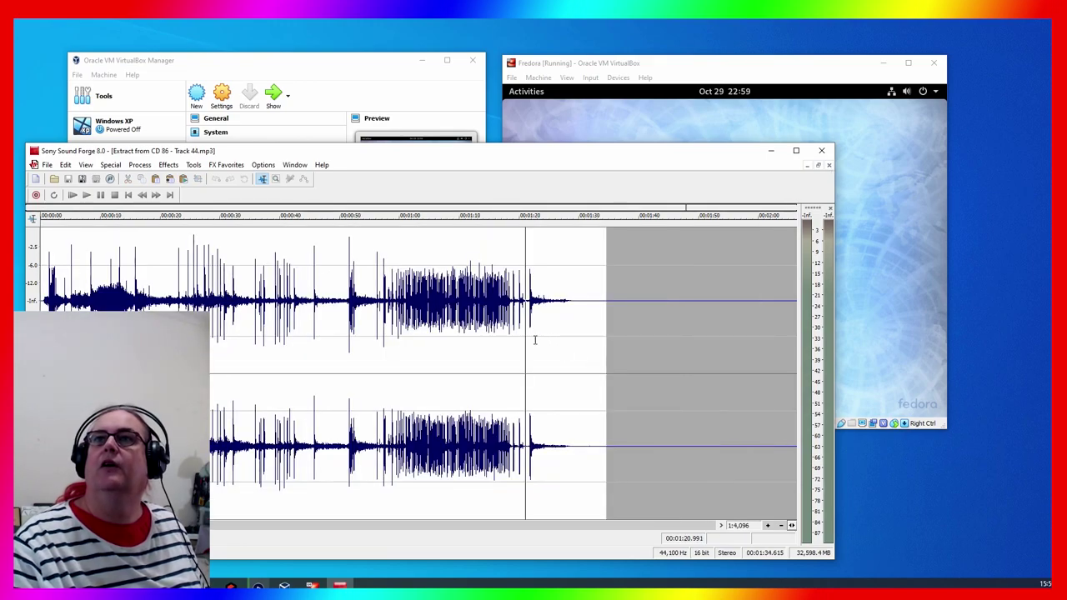
left_click(66, 165)
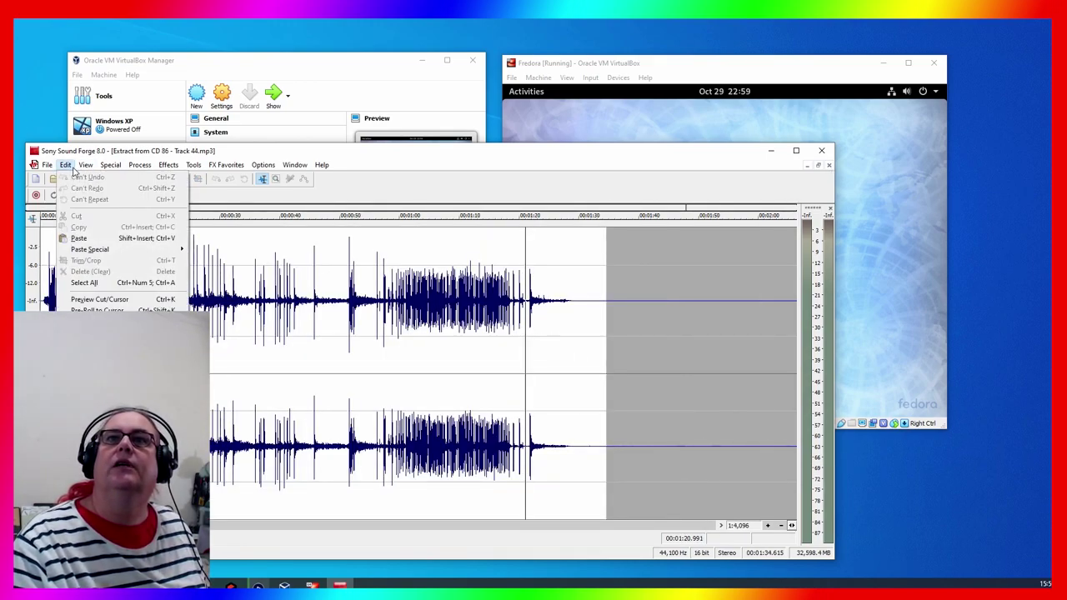
mouse_move(115, 252)
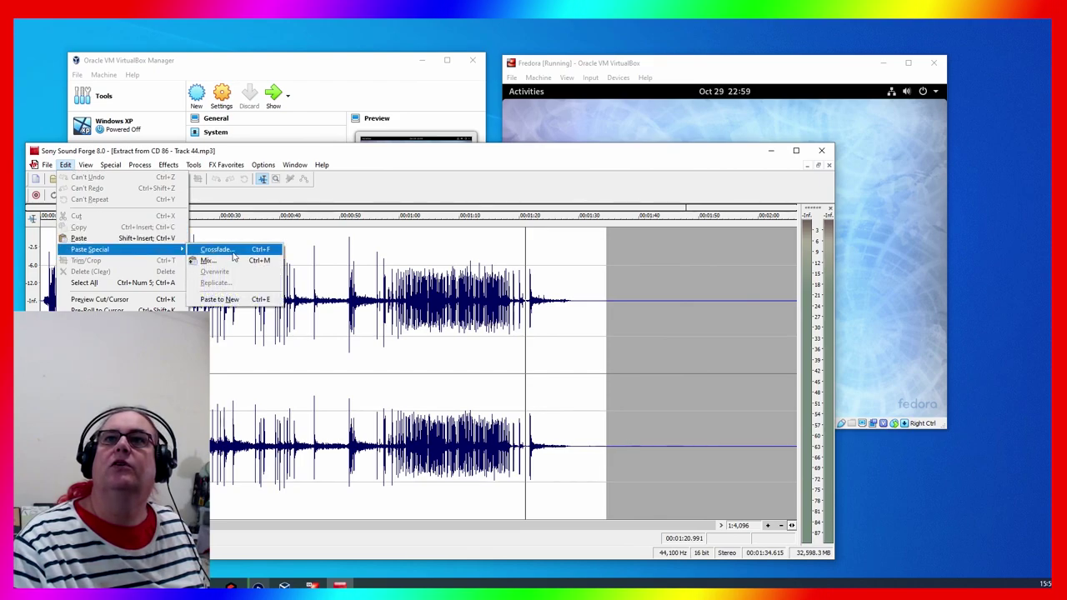
left_click(218, 249)
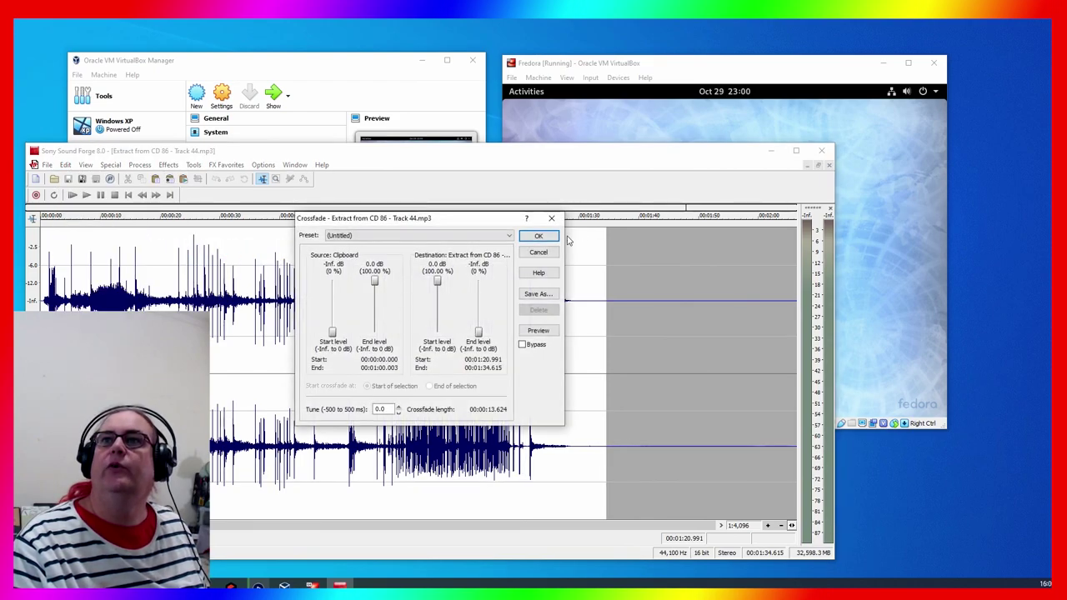
left_click(491, 240)
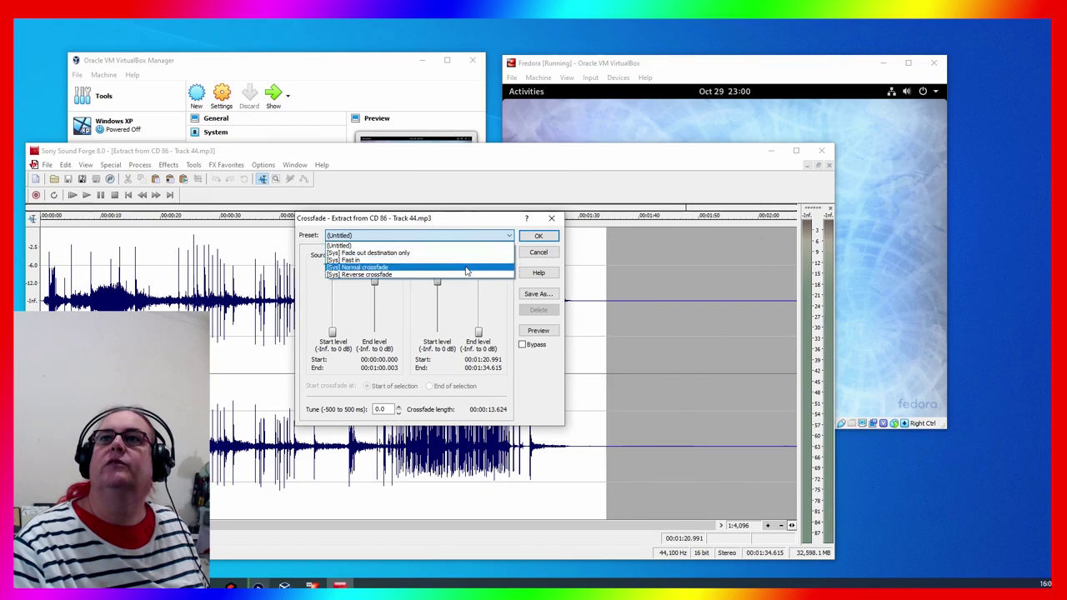
left_click(467, 271)
left_click(535, 235)
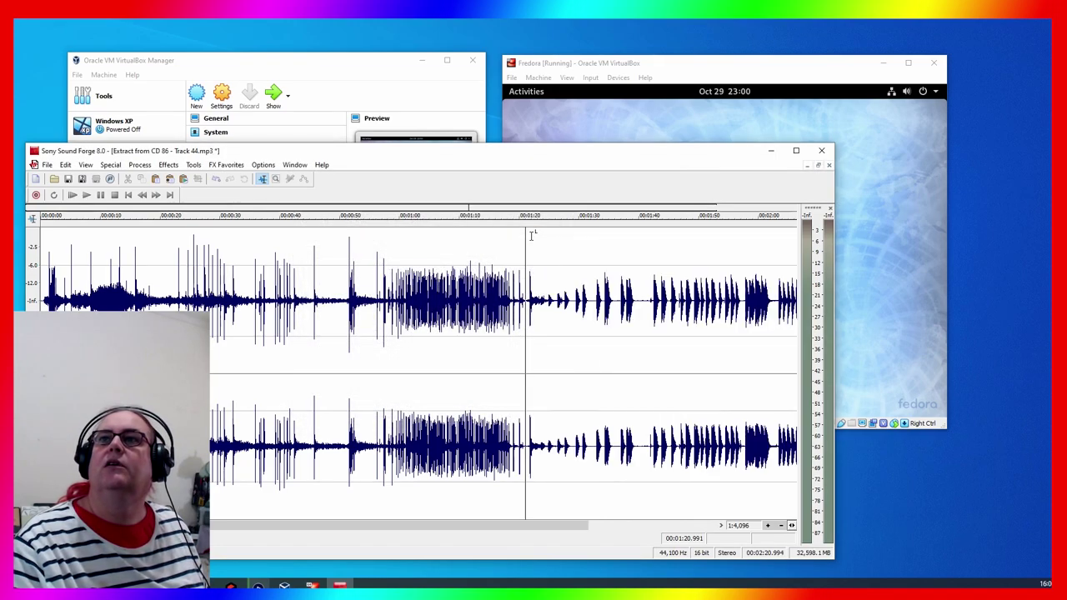
left_click(485, 345)
Play the crossfaded track from about 1:14 and nudge the Fedora VM window right
key("space")
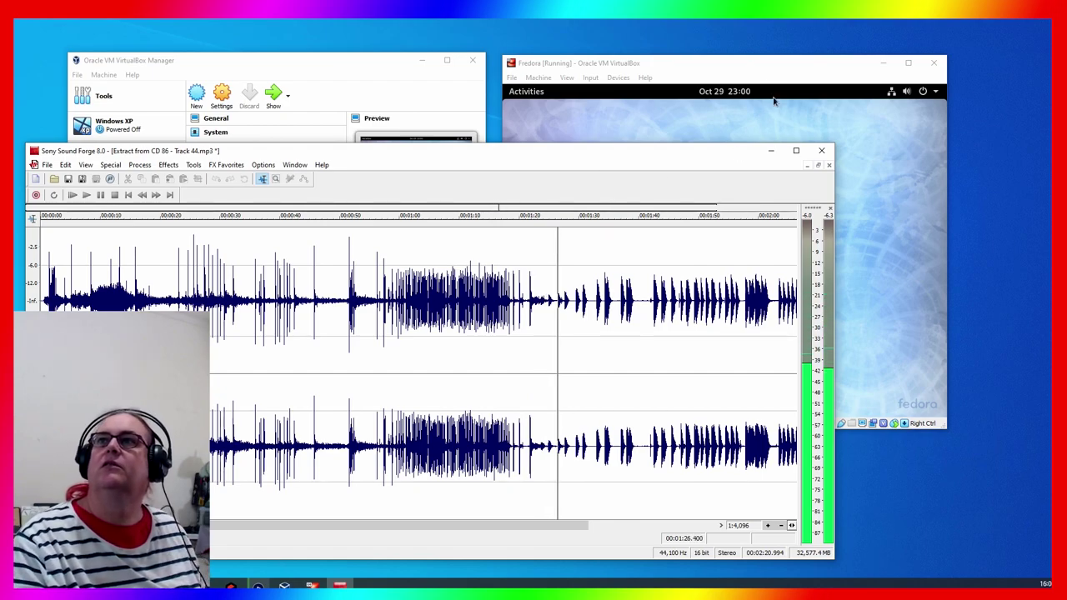
left_click(755, 77)
left_click_drag(755, 72, 763, 64)
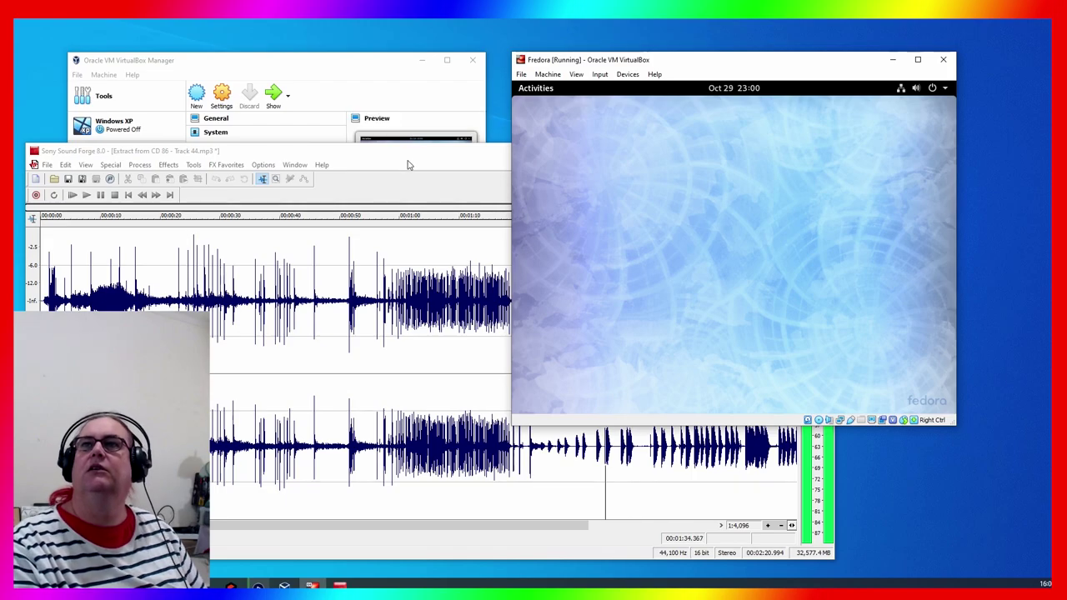
Rearrange the Sound Forge, VirtualBox Manager and Fedora VM windows, ending with Sound Forge in front
left_click_drag(419, 158, 406, 173)
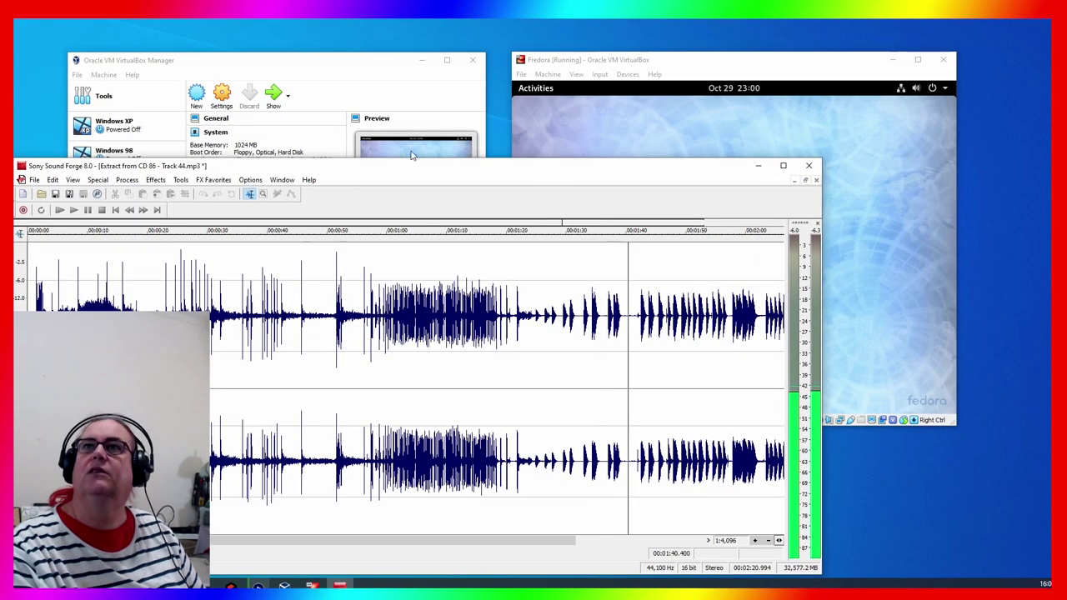
left_click_drag(341, 60, 352, 34)
left_click_drag(654, 60, 676, 41)
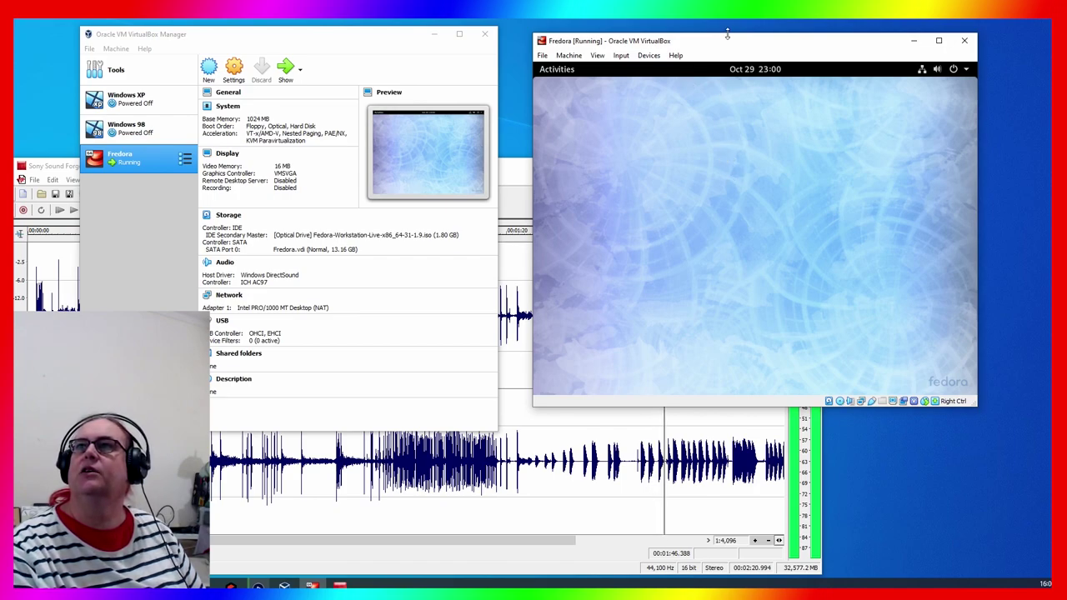
left_click_drag(727, 34, 730, 57)
left_click_drag(376, 40, 403, 39)
left_click(70, 199)
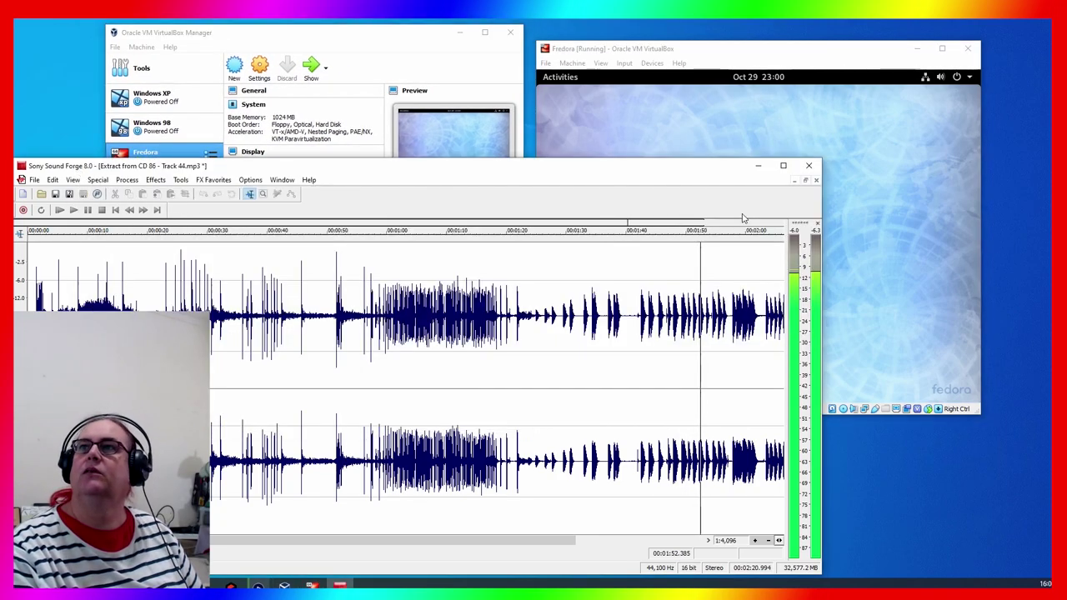
Close Track 44 without saving, exit Sound Forge, and widen the VirtualBox Manager to the left
left_click(815, 180)
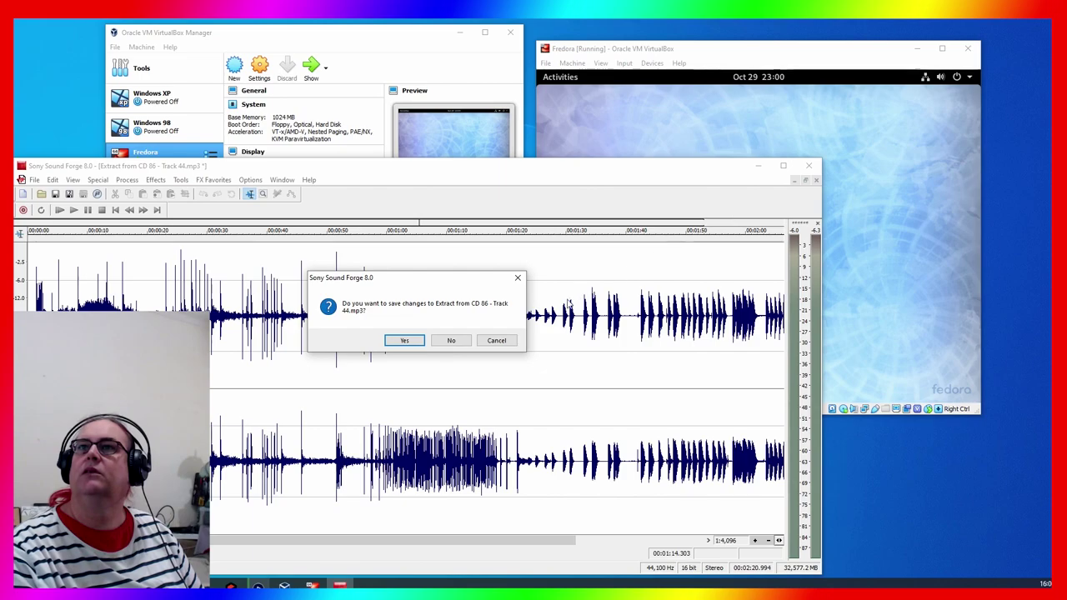
left_click(451, 341)
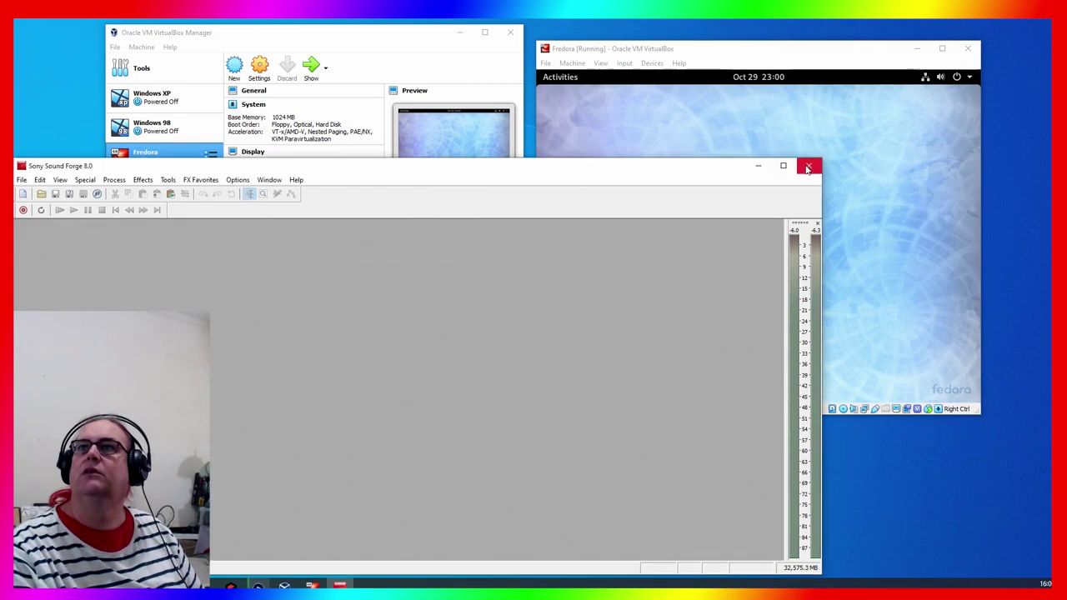
left_click(805, 166)
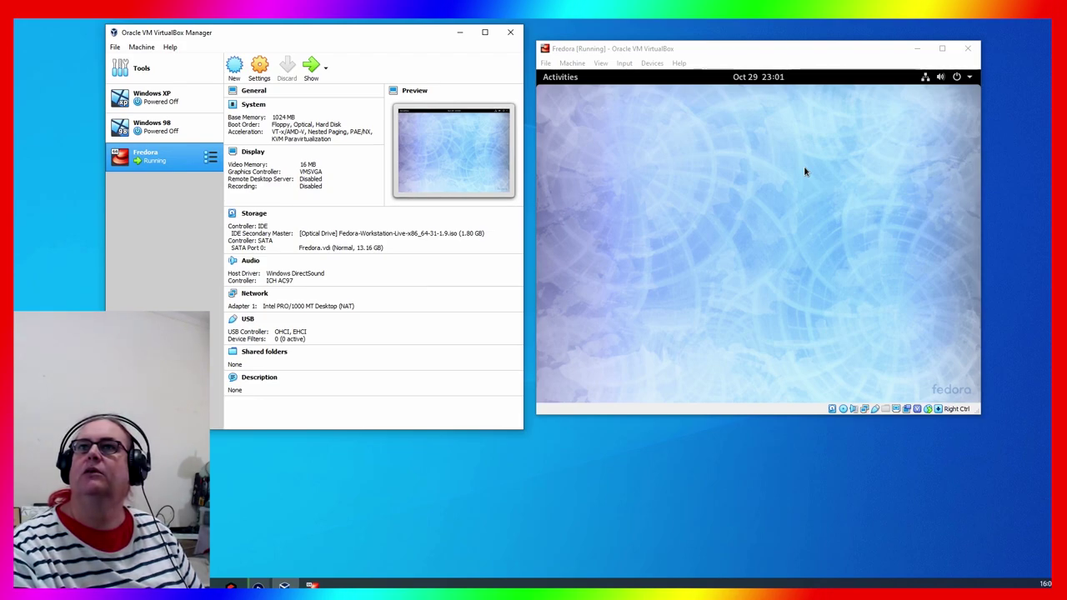
left_click_drag(104, 198, 15, 194)
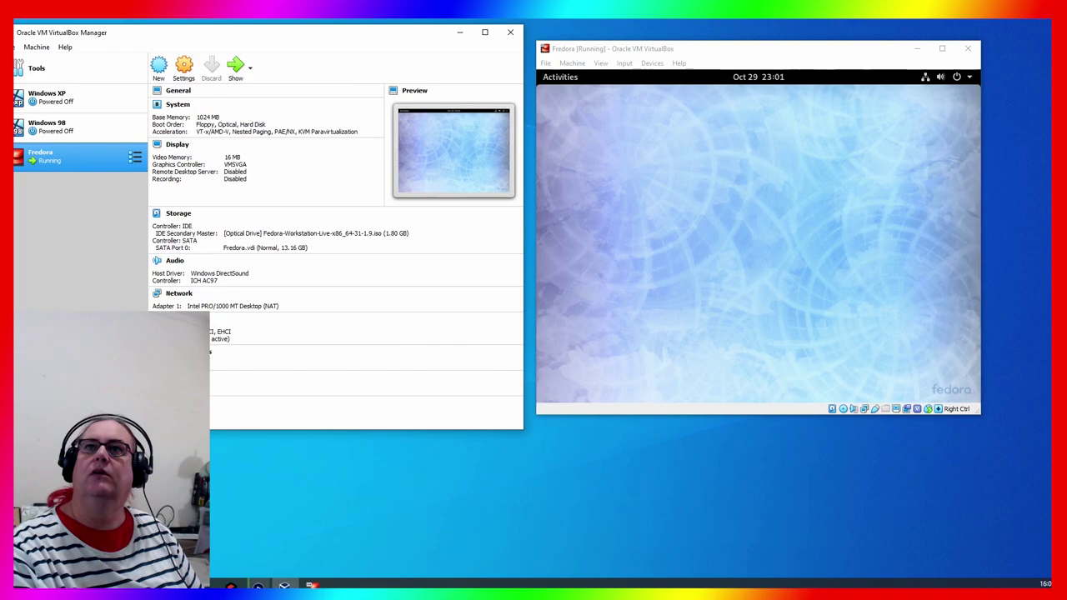